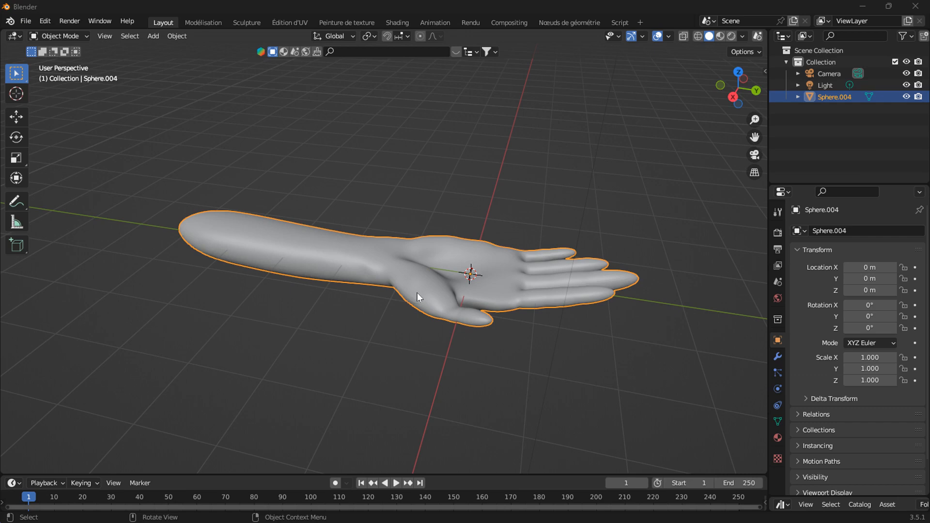
Switch to the Sculpting workspace and smooth the middle finger along its length with the Smooth brush
middle_drag(316, 284, 485, 267)
scroll(503, 261, up, 3)
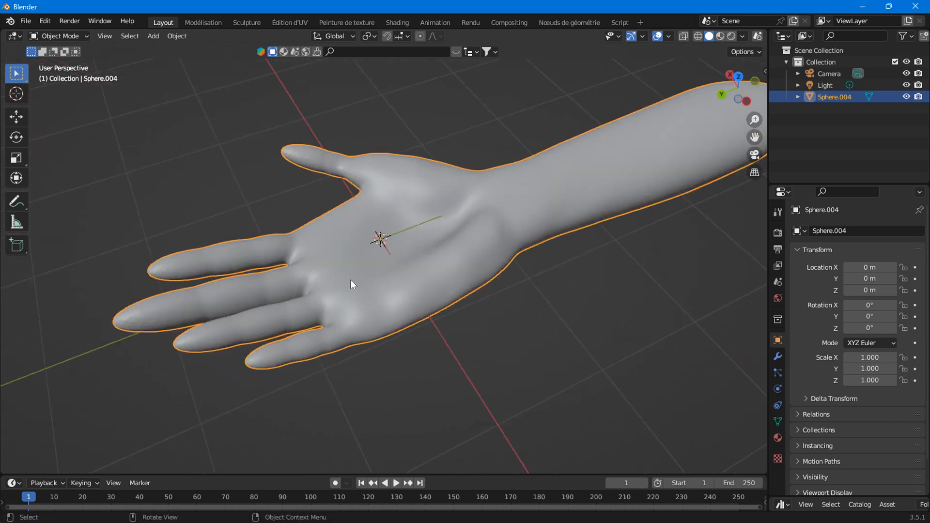
scroll(350, 271, up, 2)
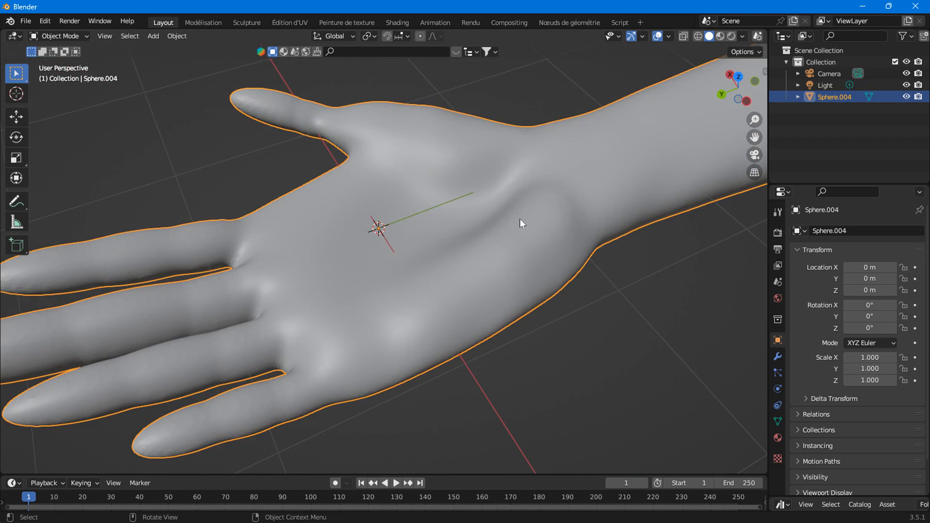
scroll(442, 256, down, 5)
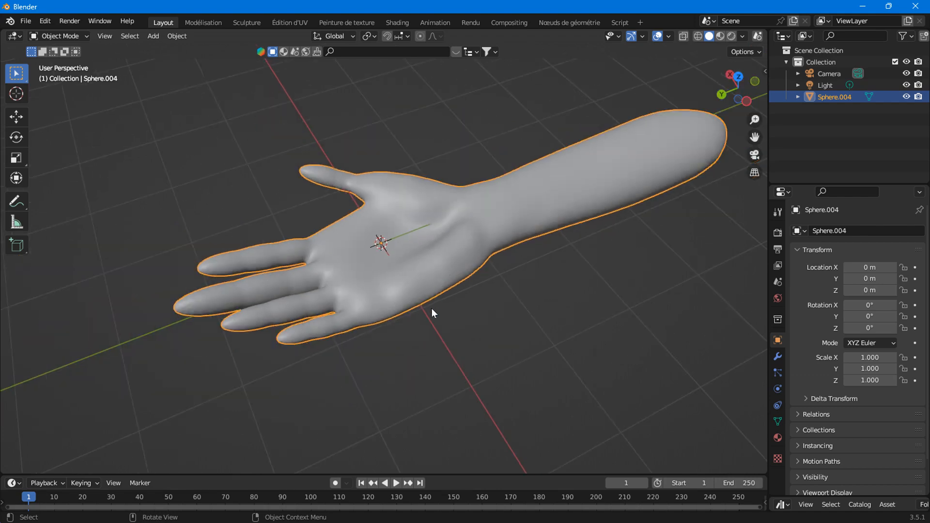
scroll(435, 312, up, 4)
scroll(438, 309, down, 4)
click(248, 27)
mouse_move(232, 83)
middle_down()
mouse_move(301, 333)
mouse_move(606, 376)
mouse_move(470, 289)
mouse_move(442, 175)
mouse_move(322, 357)
mouse_move(369, 349)
mouse_move(419, 318)
middle_up()
scroll(317, 296, up, 2)
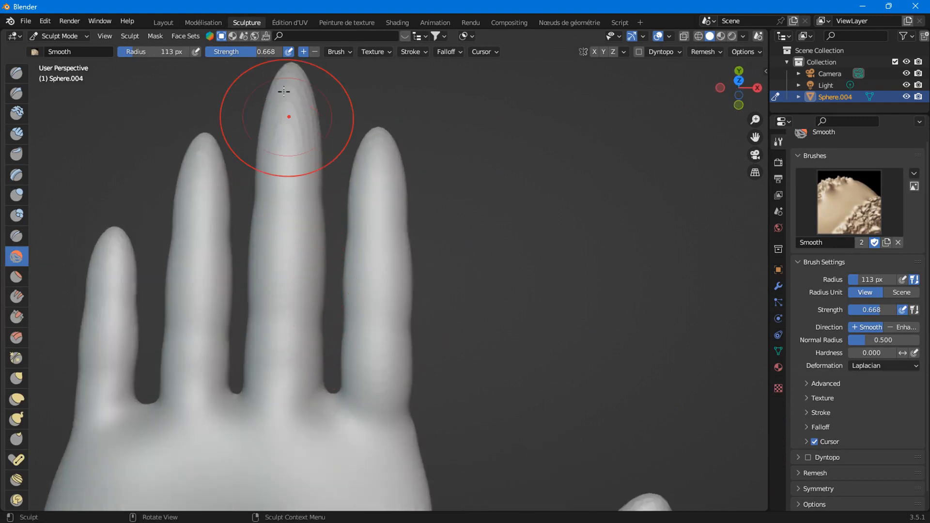
mouse_move(266, 356)
mouse_down()
mouse_move(293, 301)
mouse_move(290, 70)
mouse_move(285, 104)
mouse_up()
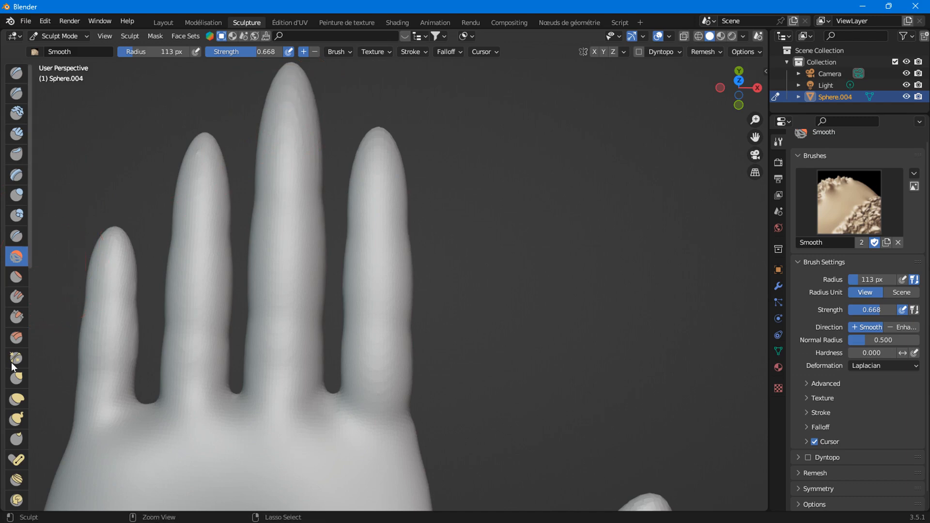
Pull in the side of the middle finger facing the index finger with the Elastic Deform brush
click(16, 399)
drag(290, 354, 304, 351)
scroll(307, 317, up, 2)
mouse_move(292, 277)
mouse_down()
mouse_move(282, 271)
mouse_move(319, 278)
mouse_move(276, 285)
mouse_up()
drag(288, 213, 279, 210)
Reshape the facing sides of the ring and middle fingers with small Elastic Deform strokes
drag(208, 269, 222, 270)
drag(205, 274, 214, 269)
drag(161, 295, 156, 297)
drag(205, 286, 211, 286)
drag(152, 261, 142, 259)
drag(196, 248, 203, 247)
drag(163, 288, 154, 289)
drag(156, 330, 200, 338)
drag(201, 305, 210, 304)
drag(205, 272, 216, 250)
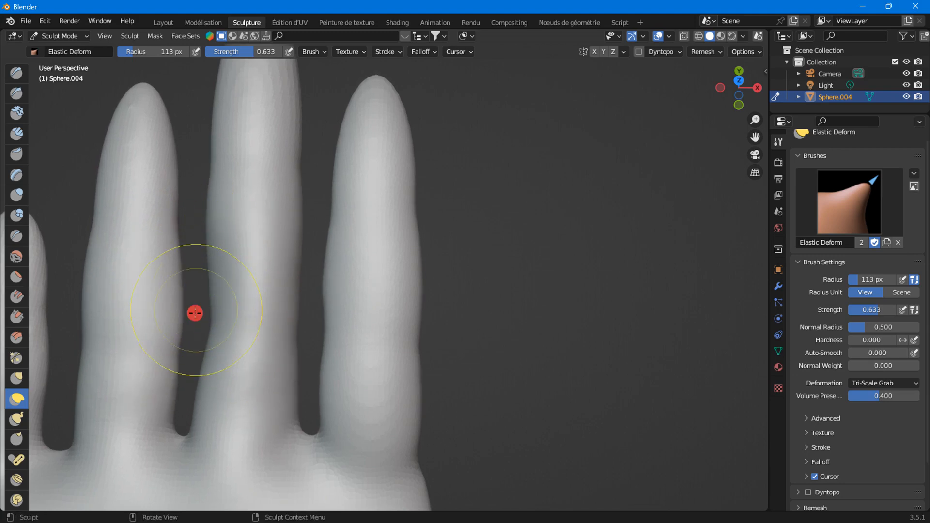
drag(194, 325, 157, 316)
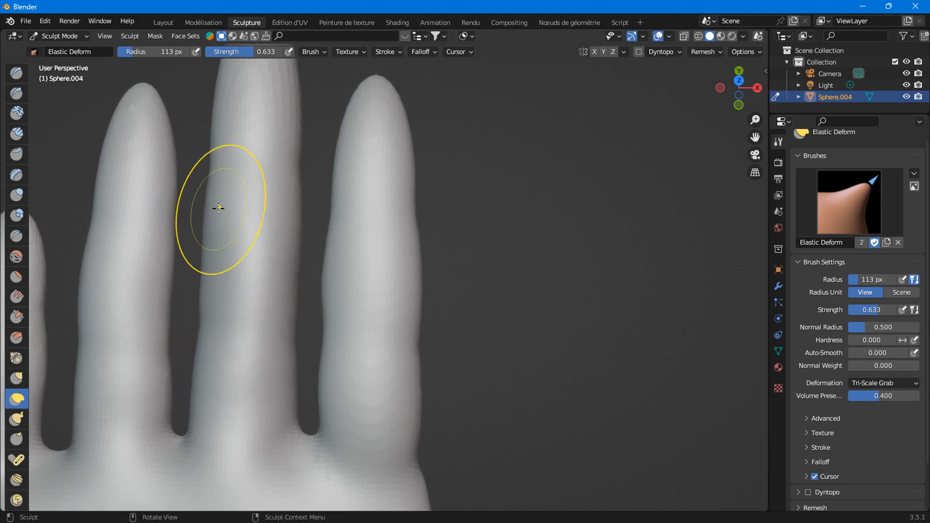
Adjust the gap between the middle and index fingers by nudging their facing sides with Elastic Deform
drag(301, 204, 288, 210)
drag(329, 217, 338, 216)
drag(299, 297, 298, 404)
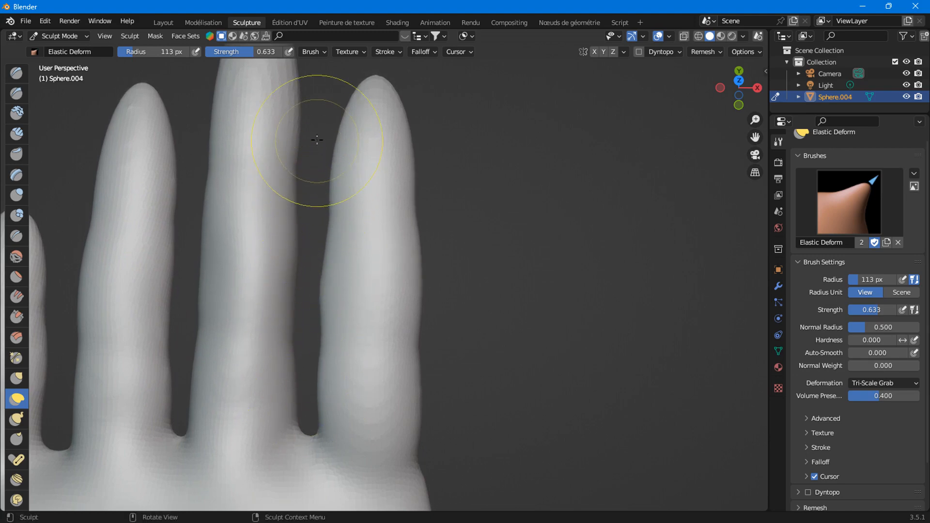
Examine the hand's shape from the fingertips, the back and the palm, ending in the top view
scroll(323, 233, down, 5)
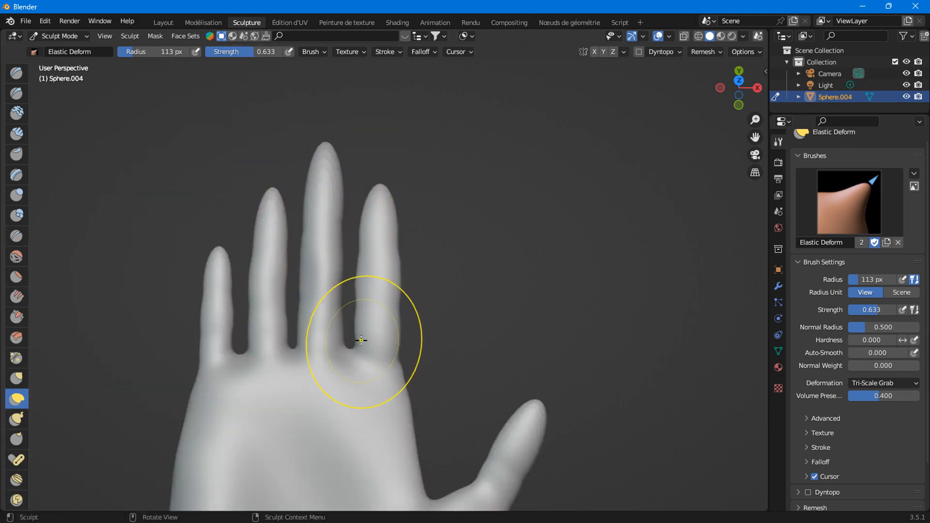
scroll(361, 340, down, 2)
mouse_move(312, 342)
middle_down()
mouse_move(452, 239)
mouse_move(354, 336)
mouse_move(355, 390)
mouse_move(333, 446)
middle_up()
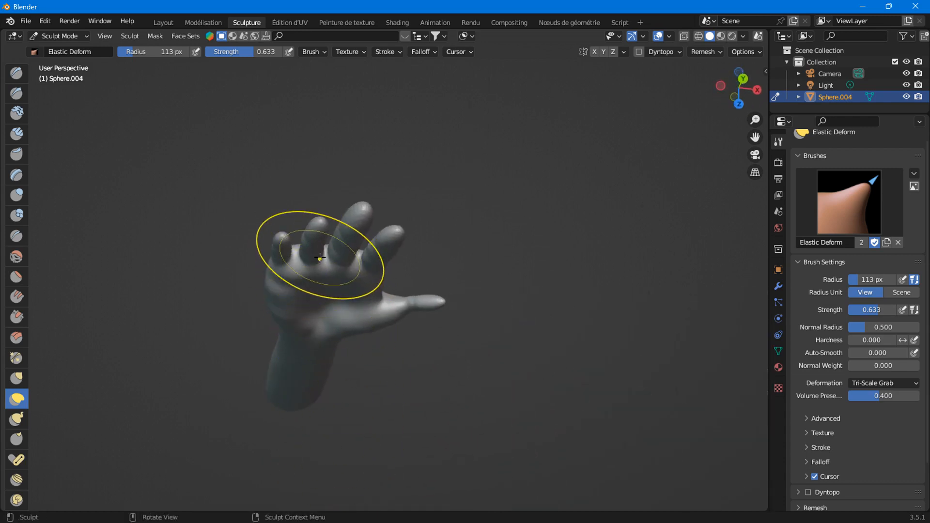
middle_drag(326, 251, 290, 252)
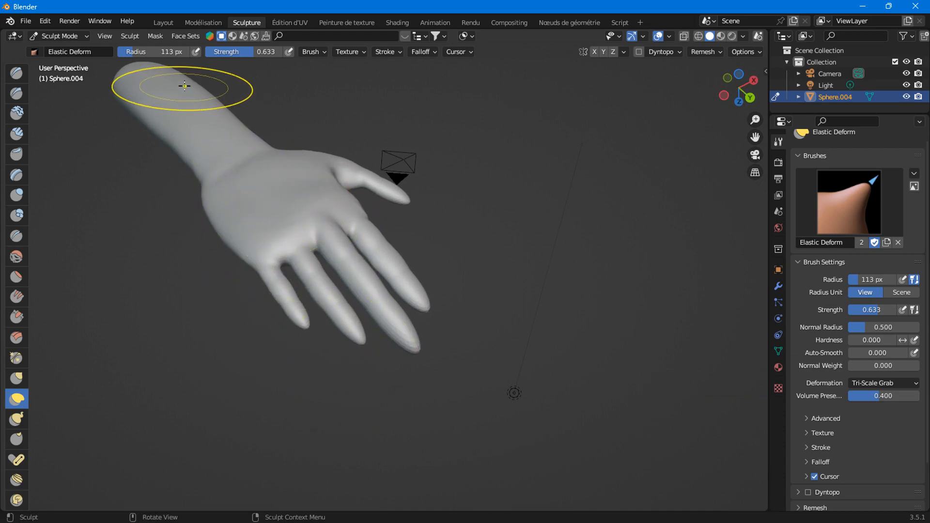
middle_drag(332, 311, 382, 199)
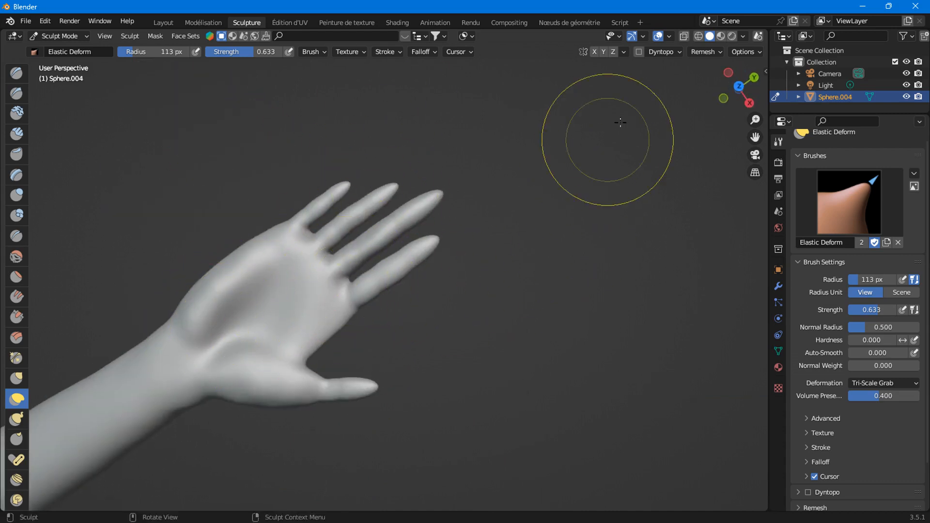
click(734, 89)
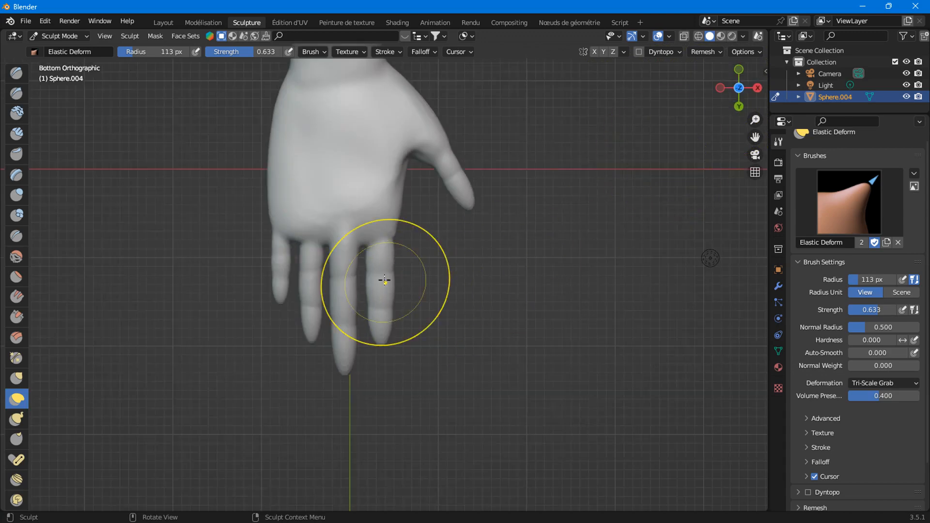
middle_drag(380, 309, 318, 357)
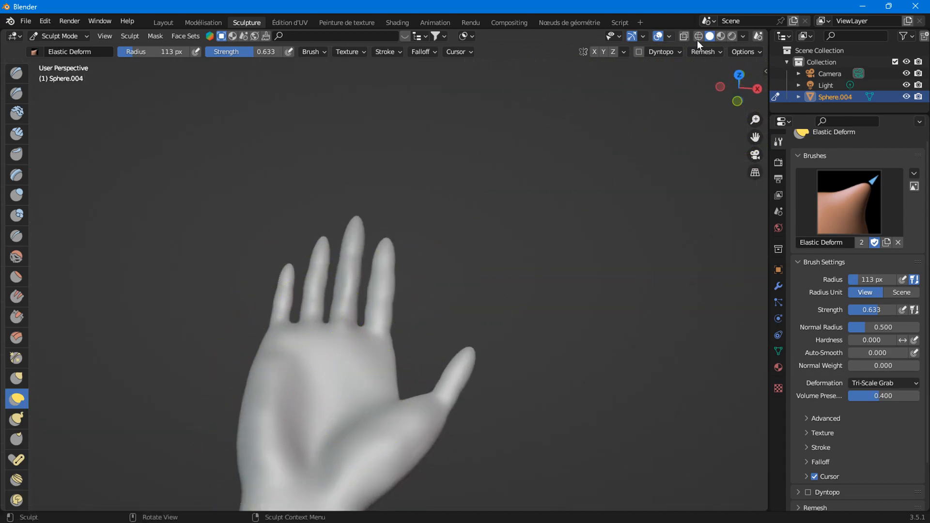
click(740, 77)
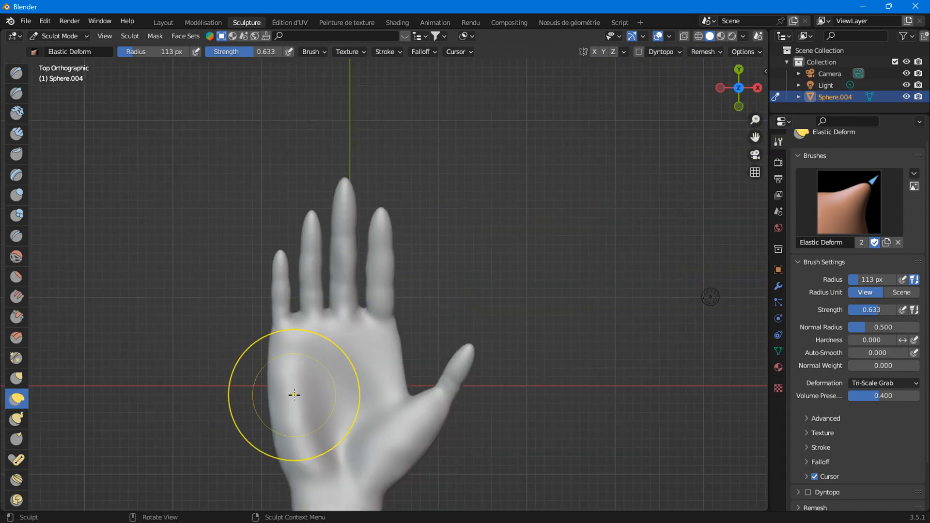
shift+middle_drag(328, 336, 349, 239)
scroll(315, 208, up, 4)
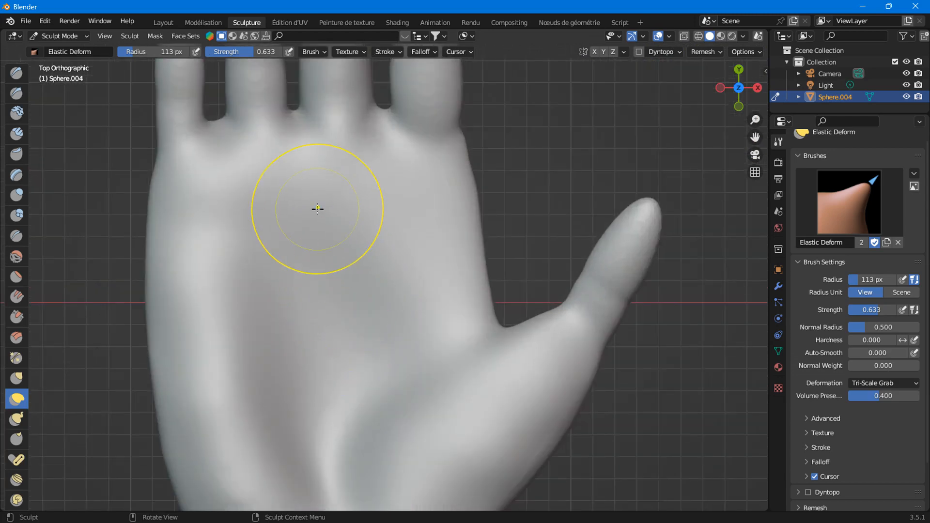
middle_drag(315, 207, 332, 274)
key(KP_1)
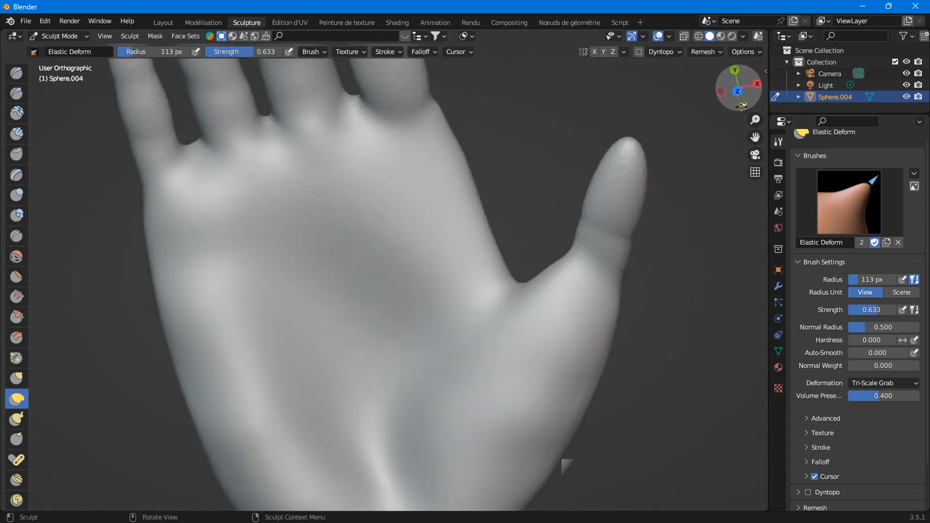
key(KP_7)
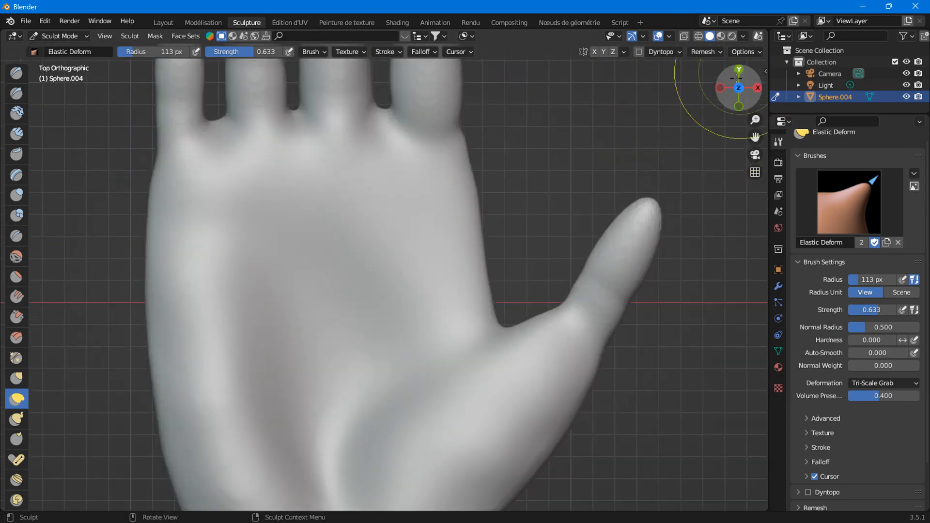
Build up a ridge along the little finger's side facing the ring finger using the Draw brush at 34 px radius
scroll(435, 282, down, 5)
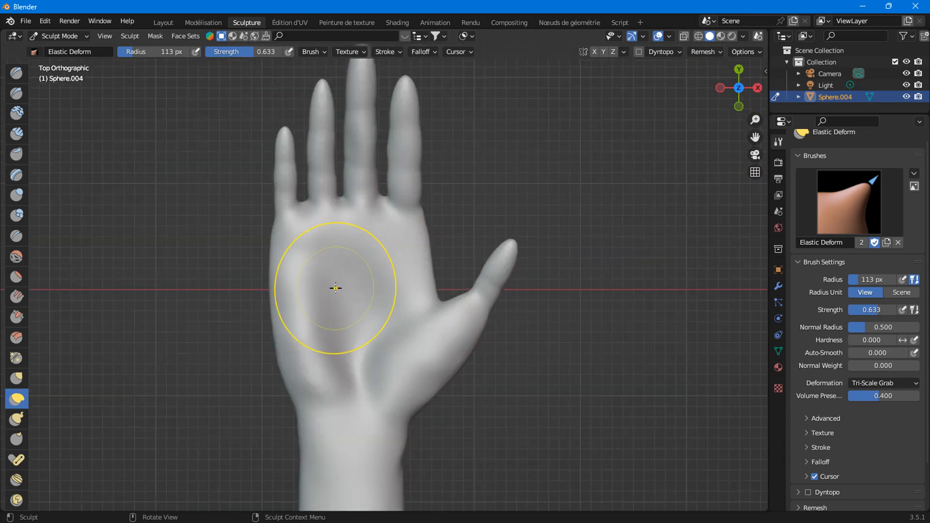
shift+middle_drag(290, 245, 343, 355)
scroll(286, 326, up, 5)
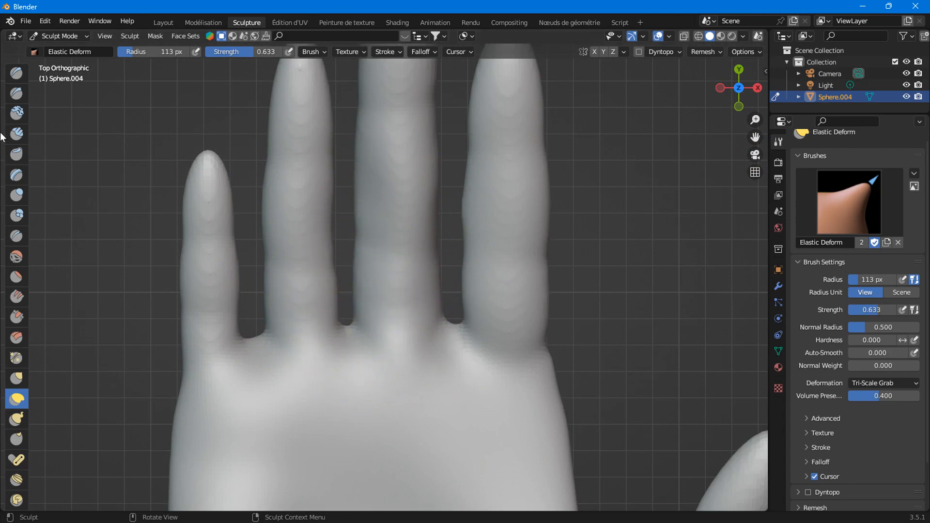
click(17, 74)
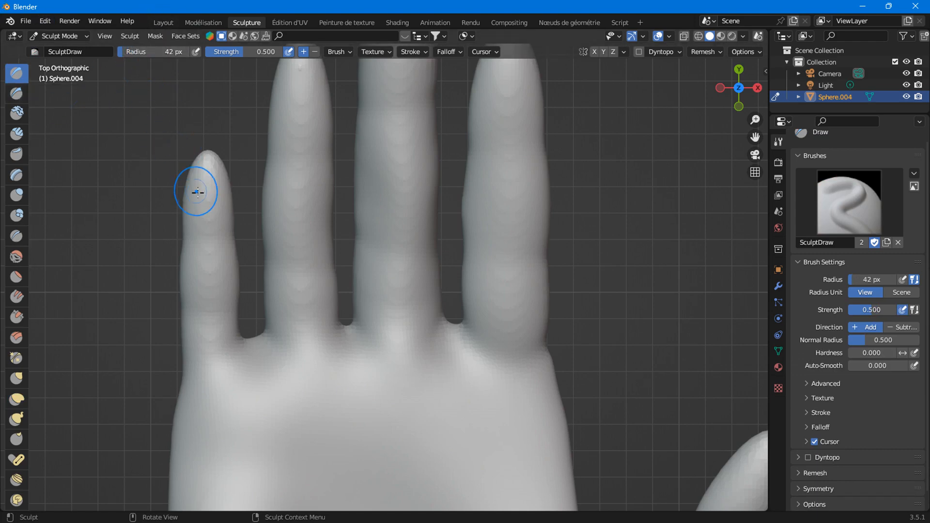
scroll(207, 197, up, 2)
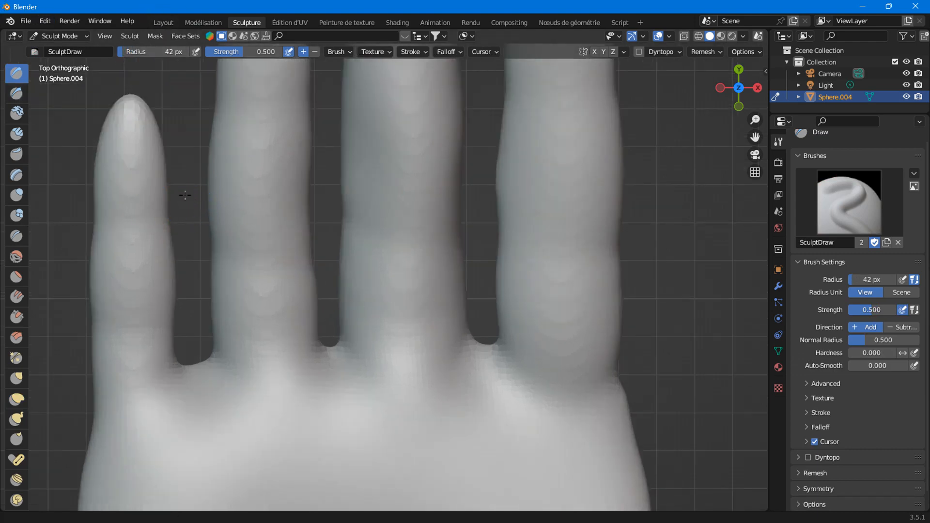
shift+middle_drag(185, 195, 272, 92)
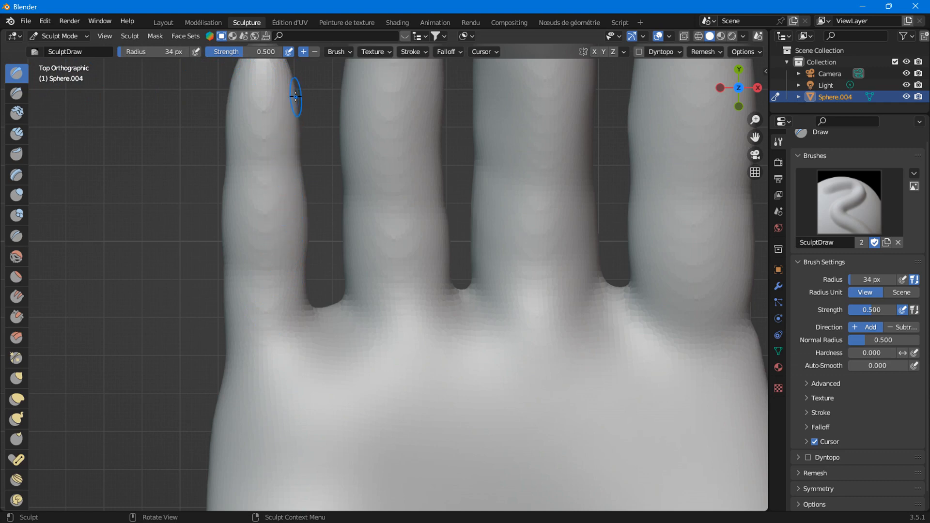
drag(291, 97, 289, 126)
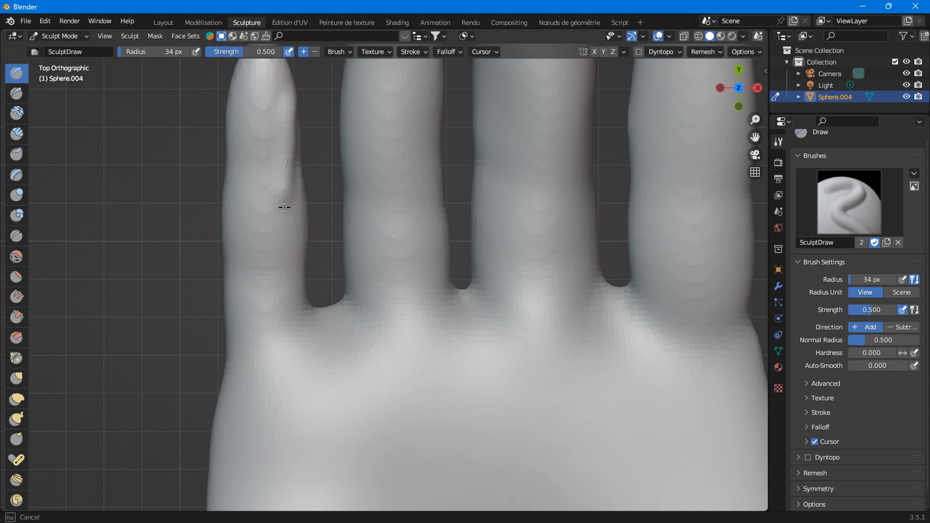
drag(285, 207, 273, 357)
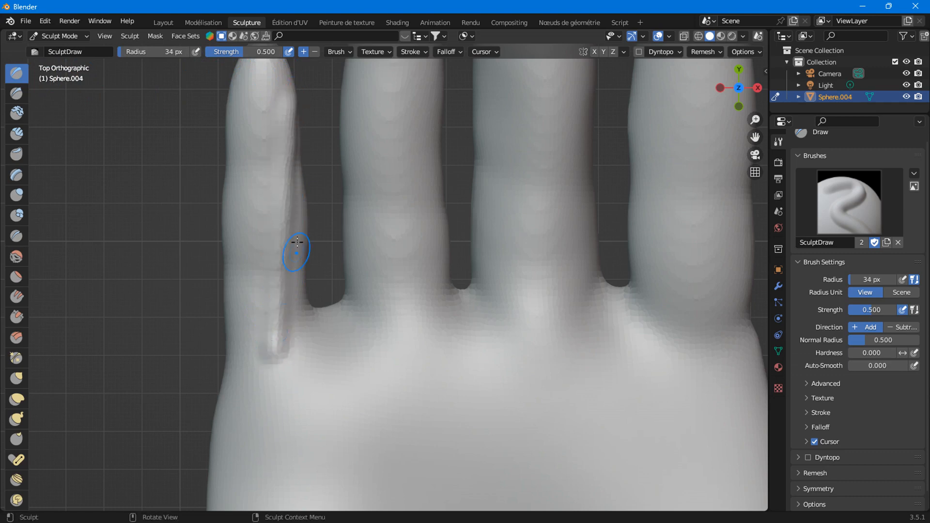
drag(296, 193, 296, 192)
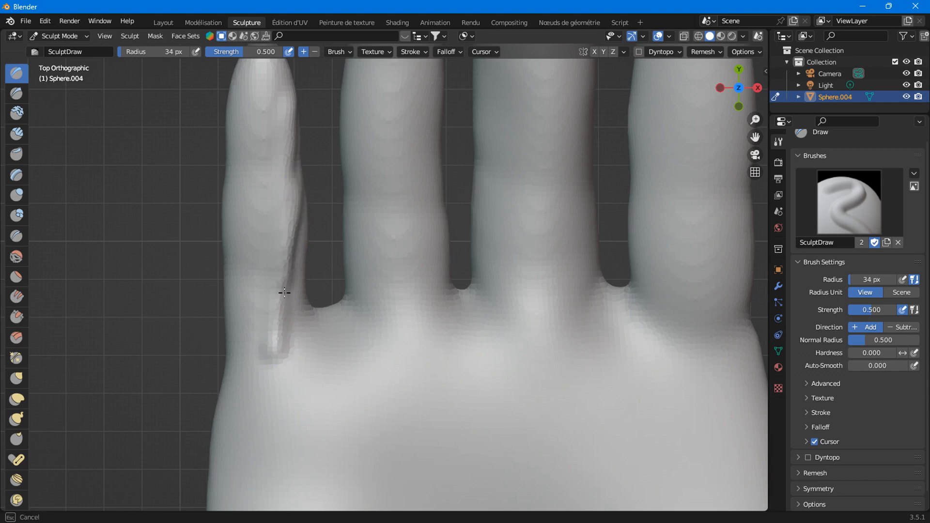
drag(285, 292, 269, 361)
drag(292, 115, 280, 183)
Build up a matching ridge along the outer side of the little finger down to its base
drag(227, 107, 230, 129)
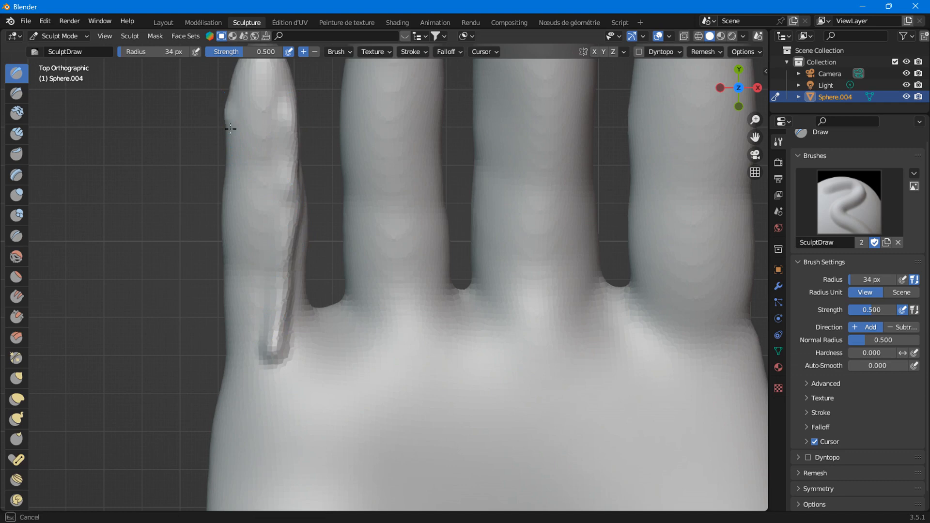
drag(239, 169, 251, 371)
drag(228, 149, 249, 375)
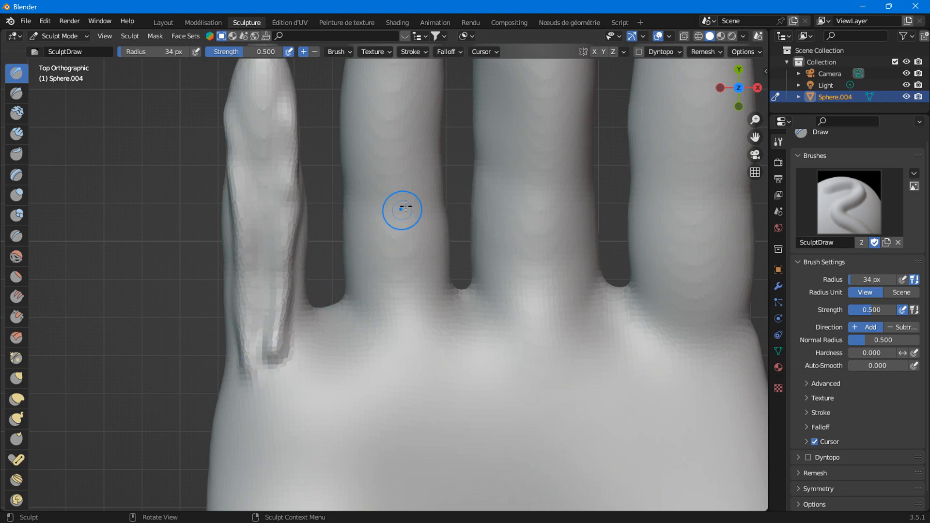
Build up ridges along both sides of the ring finger down to the palm with the Draw brush
shift+middle_drag(417, 196, 346, 369)
scroll(349, 339, down, 1)
shift+middle_drag(355, 322, 341, 308)
drag(346, 120, 336, 444)
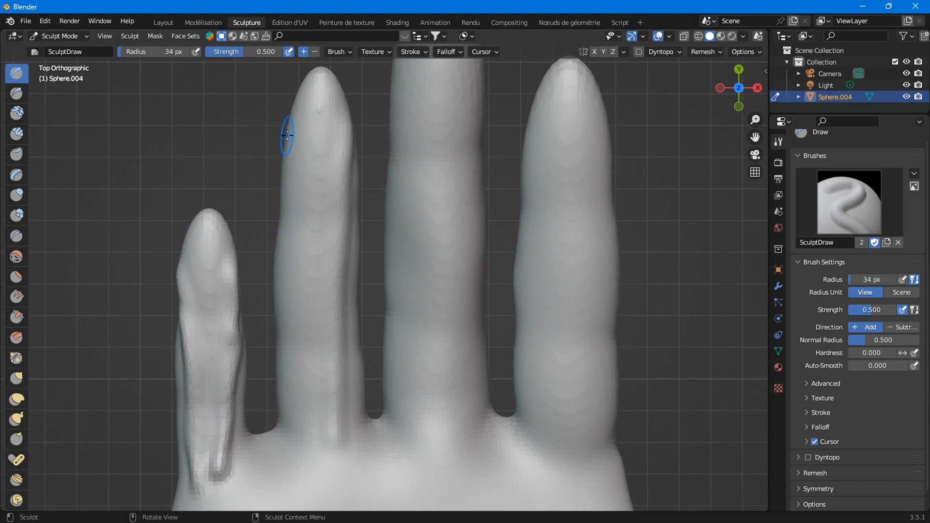
drag(288, 135, 319, 414)
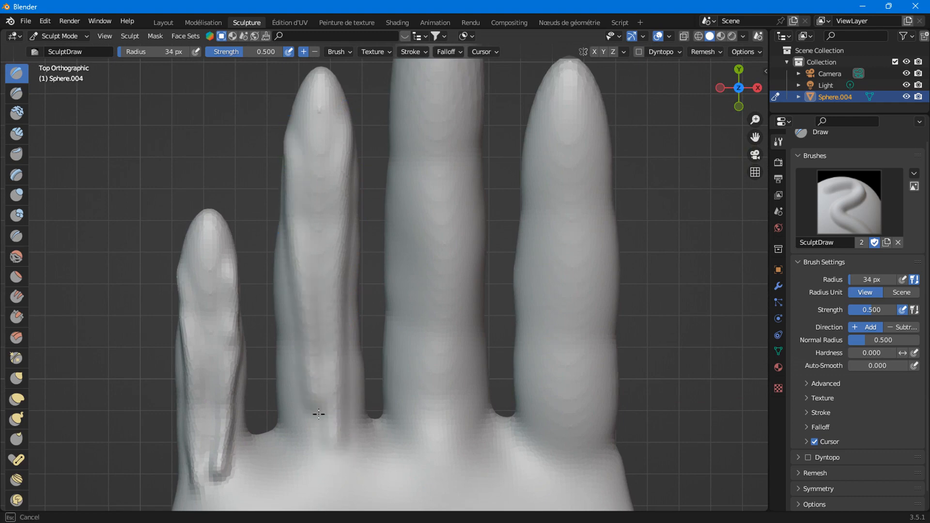
drag(323, 449, 323, 449)
drag(291, 212, 292, 219)
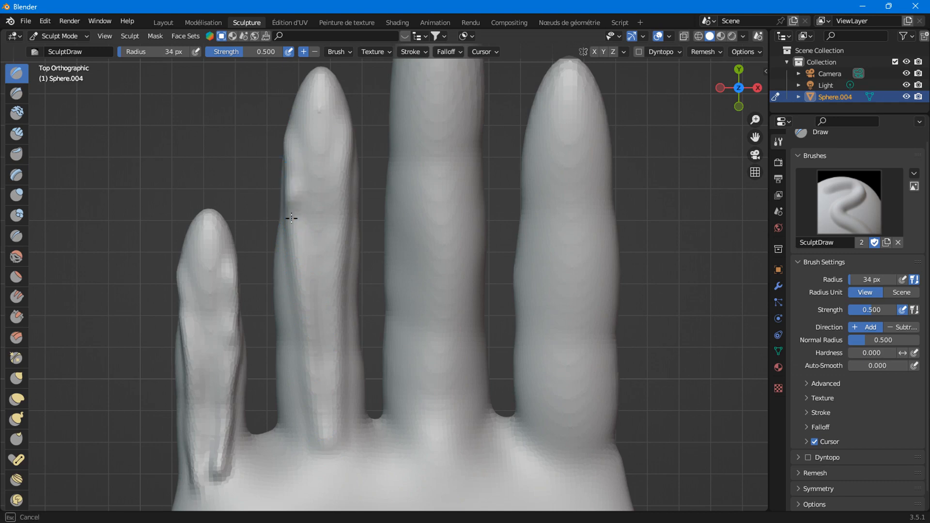
drag(291, 290, 316, 426)
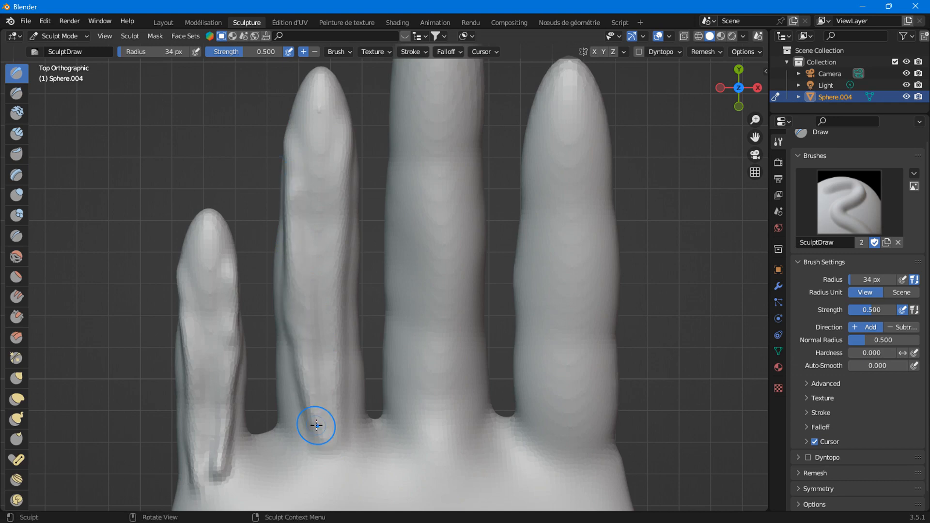
mouse_move(355, 151)
mouse_down()
mouse_move(339, 193)
mouse_move(322, 472)
mouse_up()
mouse_move(309, 409)
mouse_down()
mouse_move(305, 437)
mouse_move(297, 395)
mouse_move(303, 442)
mouse_up()
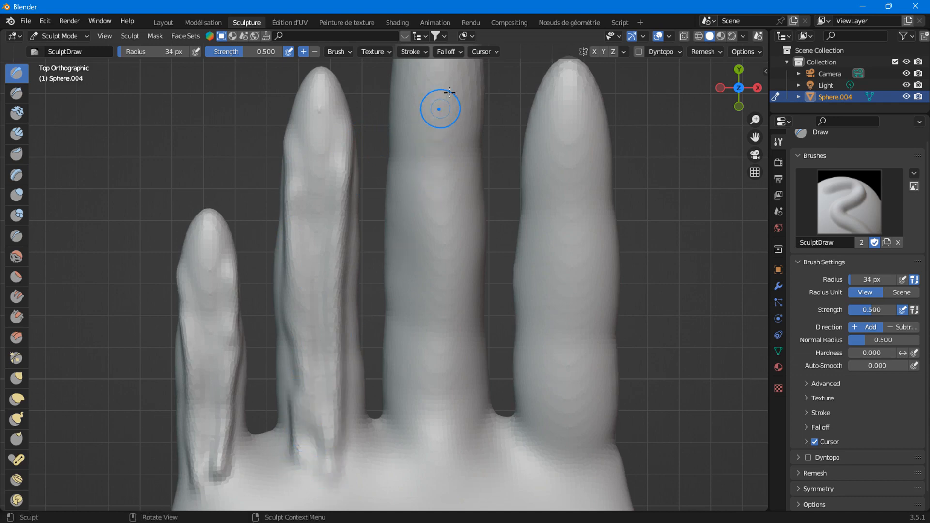
Build up ridges along both sides of the middle finger down to its base with the Draw brush
scroll(383, 155, down, 5)
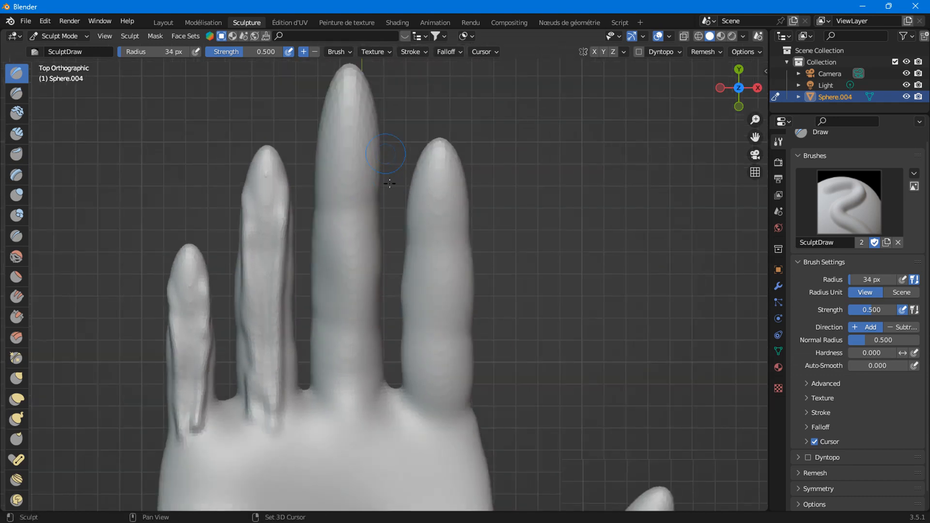
scroll(383, 145, up, 2)
drag(374, 121, 374, 470)
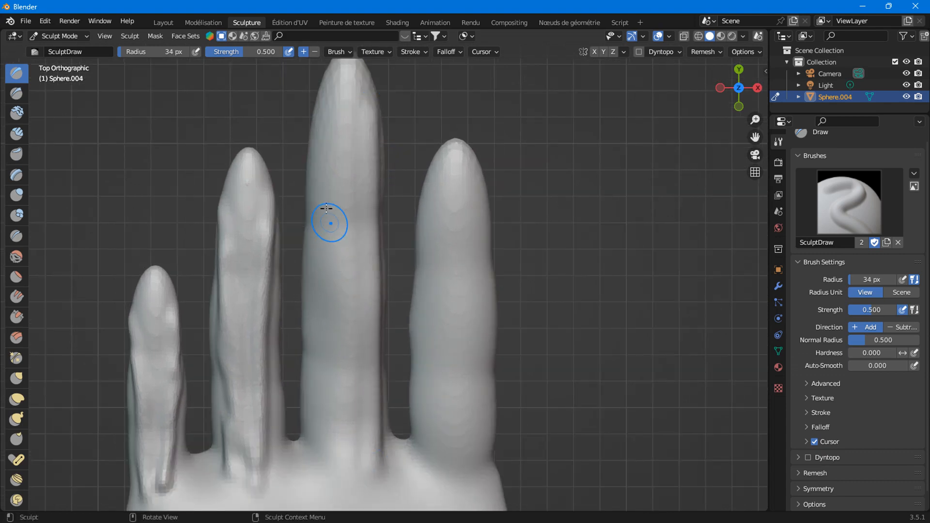
mouse_move(321, 173)
mouse_down()
mouse_move(318, 291)
mouse_move(332, 482)
mouse_up()
drag(320, 348, 327, 489)
Build up ridges along both sides of the index finger and add volume at its base where it meets the palm
drag(441, 184, 443, 452)
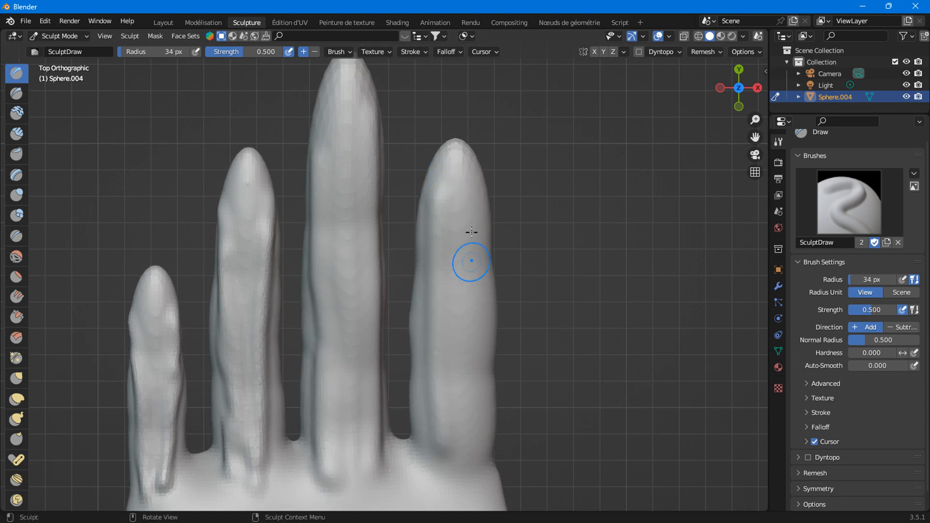
drag(480, 214, 461, 430)
shift+middle_drag(454, 363, 434, 174)
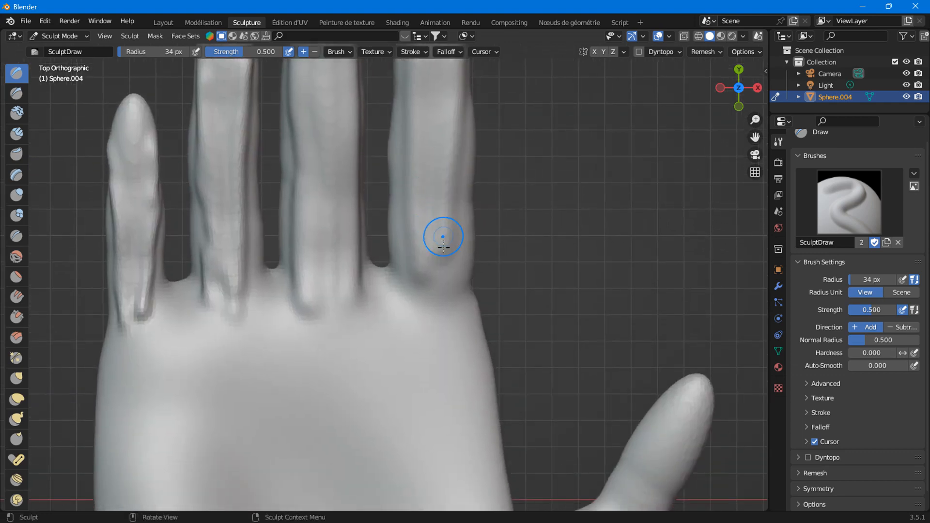
drag(440, 235, 442, 320)
drag(425, 264, 427, 343)
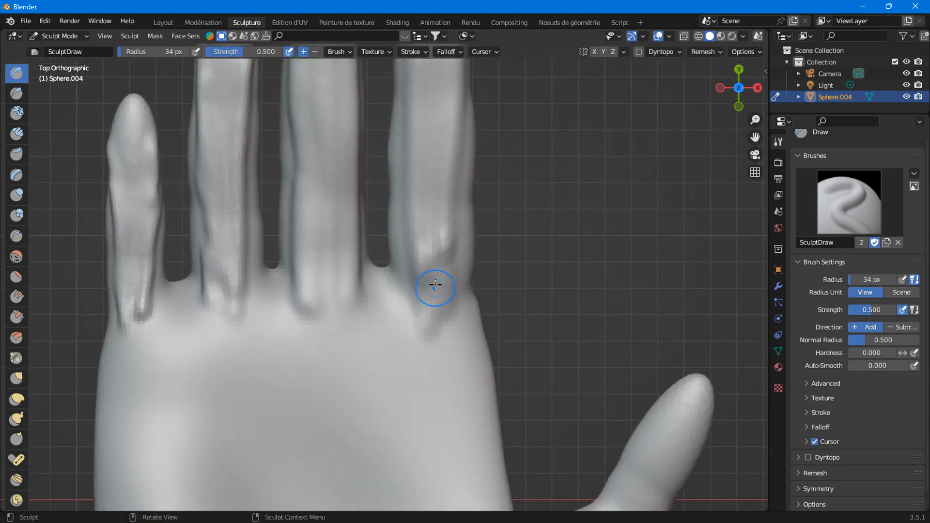
drag(425, 260, 417, 336)
drag(454, 251, 452, 280)
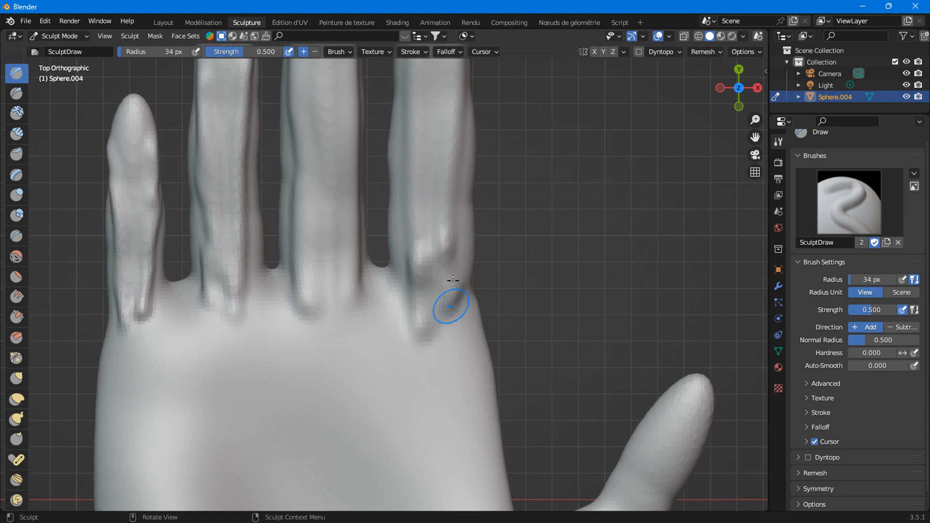
mouse_move(462, 100)
mouse_down()
mouse_move(457, 166)
mouse_move(440, 213)
mouse_up()
mouse_move(414, 84)
mouse_down()
mouse_move(414, 241)
mouse_move(413, 232)
mouse_up()
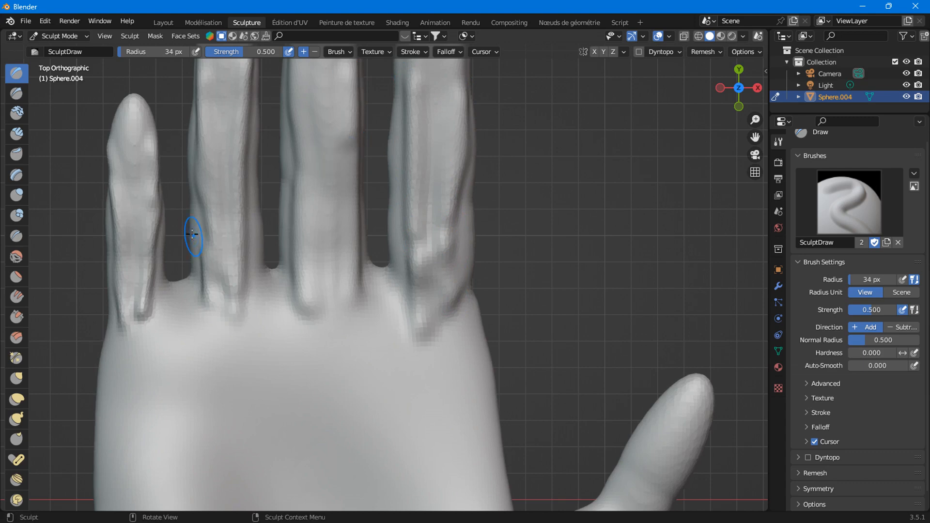
Build up ridges along both edges of the thumb's palm side, from the tip down to the thumb's base
scroll(218, 237, down, 5)
scroll(310, 203, up, 5)
scroll(340, 218, up, 2)
scroll(266, 269, down, 4)
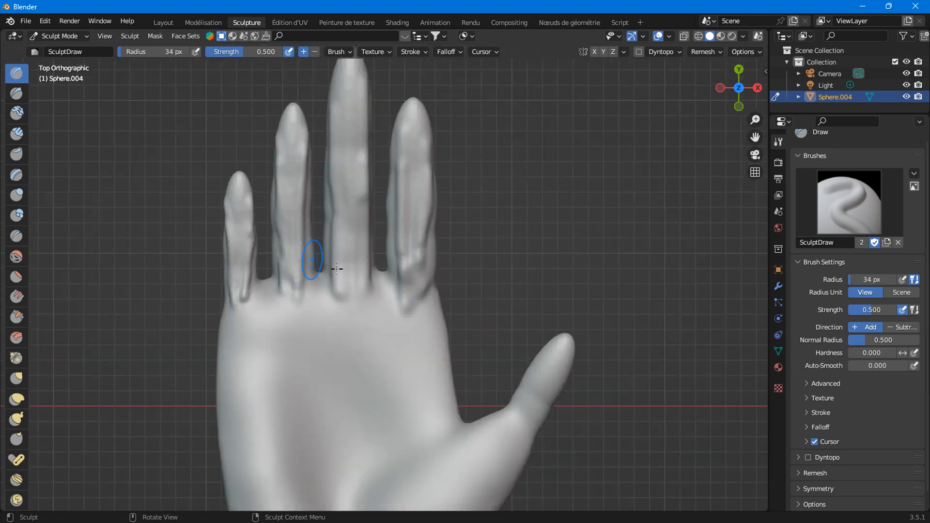
shift+middle_drag(428, 326, 399, 186)
scroll(405, 294, up, 3)
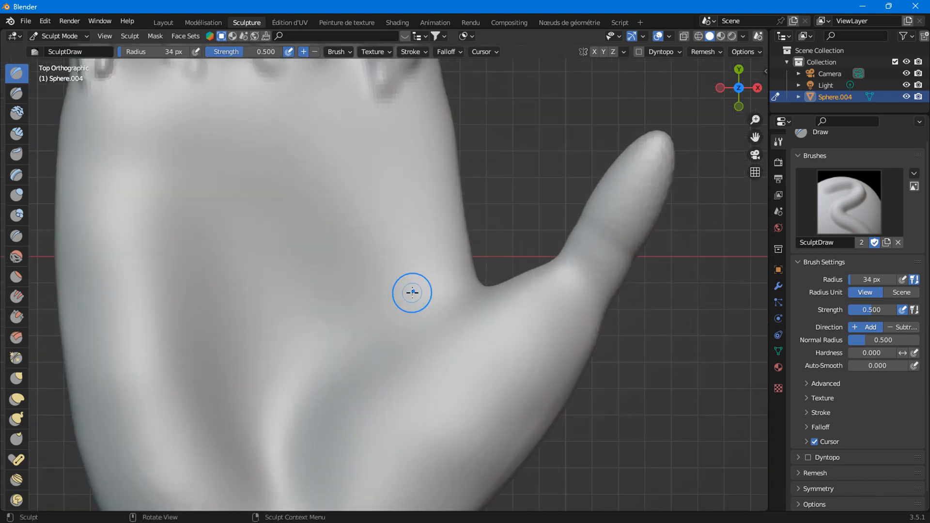
shift+middle_drag(469, 281, 286, 275)
scroll(373, 273, up, 1)
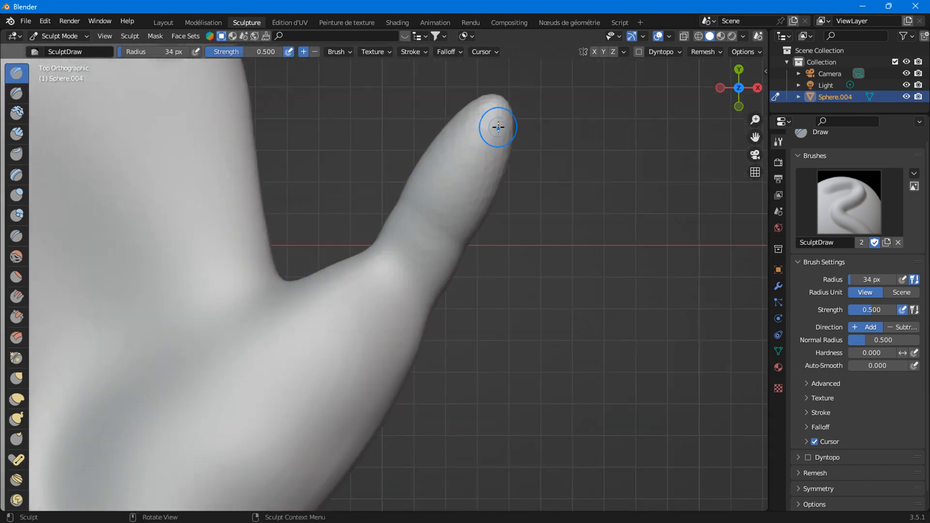
drag(498, 127, 383, 368)
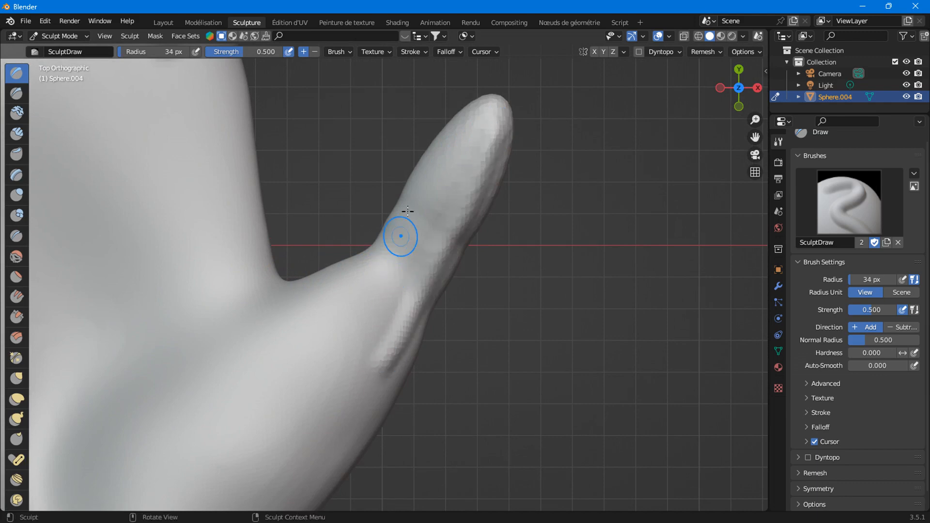
mouse_move(427, 169)
mouse_down()
mouse_move(349, 367)
mouse_move(361, 357)
mouse_up()
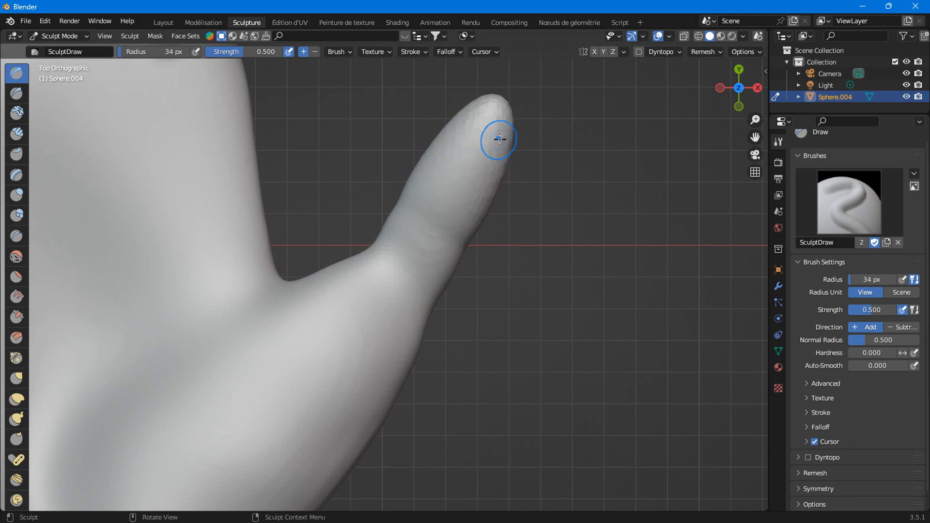
mouse_move(499, 139)
mouse_down()
mouse_move(423, 261)
mouse_move(381, 290)
mouse_up()
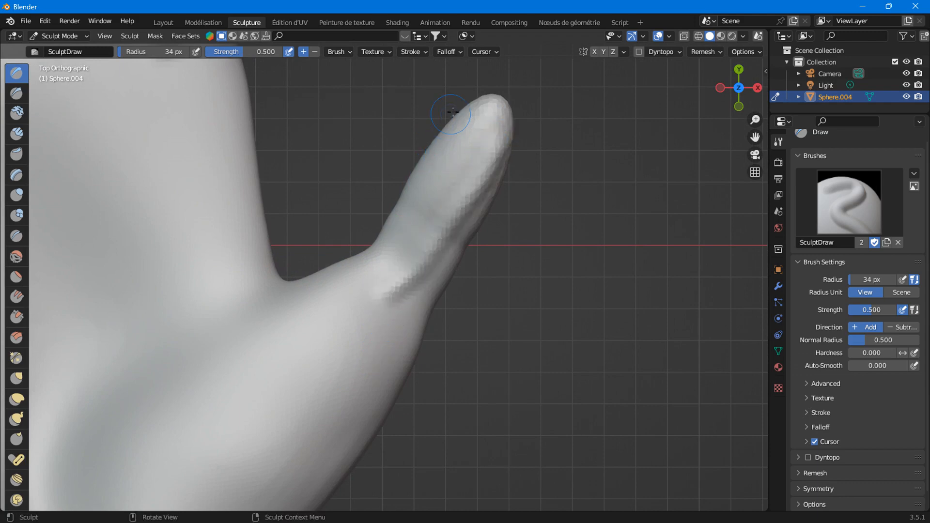
drag(458, 113, 383, 281)
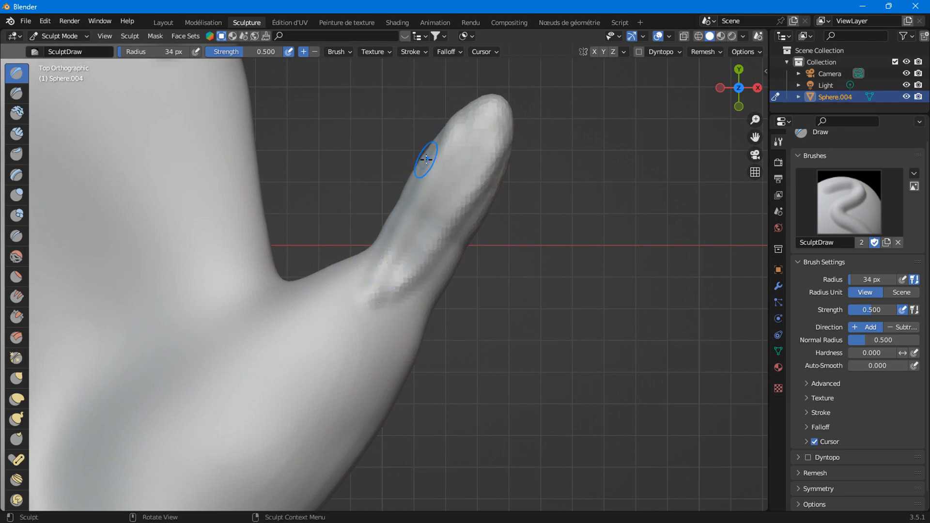
drag(425, 154, 386, 265)
mouse_move(486, 179)
mouse_down()
mouse_move(374, 321)
mouse_move(378, 310)
mouse_up()
Switch to the Smooth brush and set its strength to 0.239 and its radius to 49 px
scroll(397, 289, down, 3)
scroll(396, 288, down, 4)
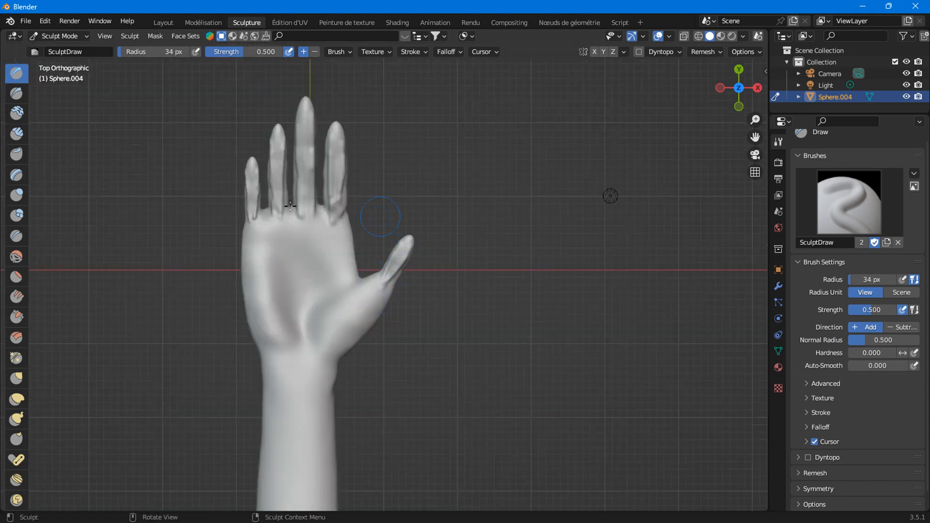
scroll(300, 247, up, 4)
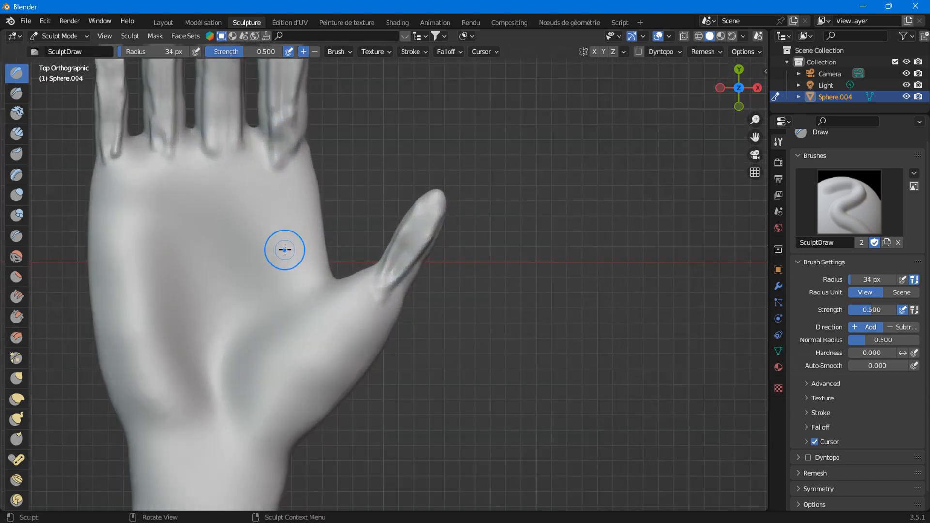
shift+middle_drag(285, 249, 490, 396)
scroll(490, 369, up, 4)
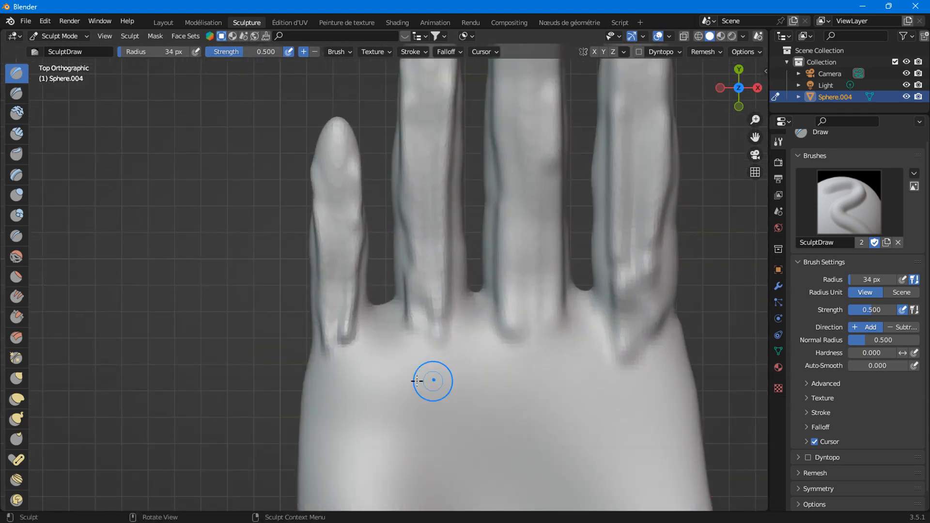
middle_drag(417, 381, 74, 109)
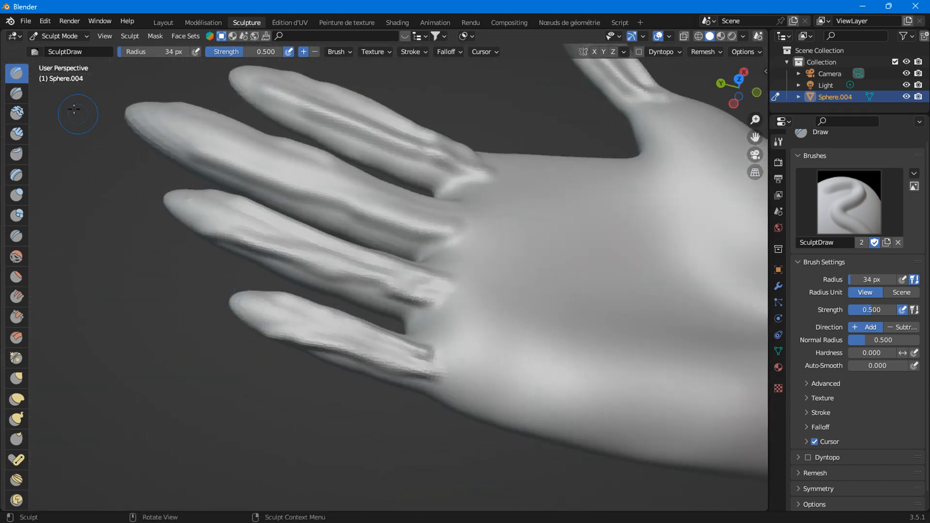
click(16, 257)
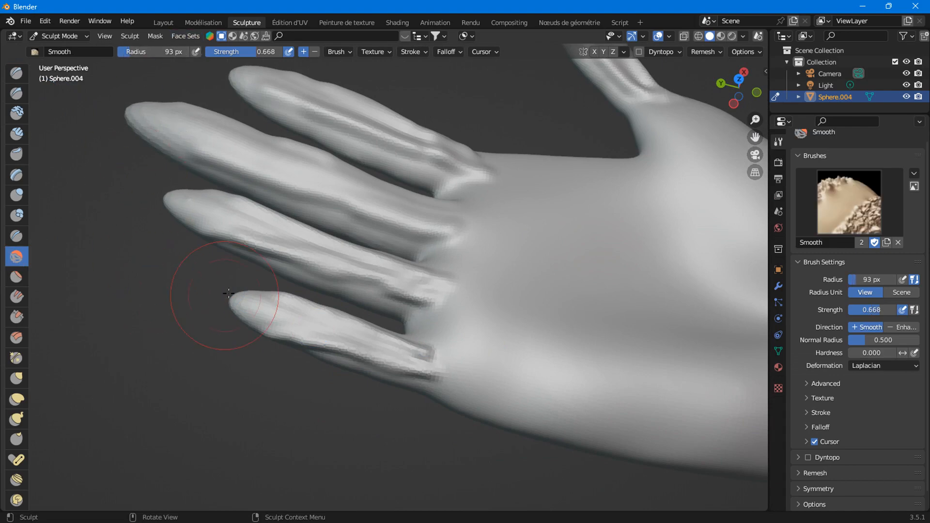
shift+middle_drag(242, 260, 265, 232)
scroll(267, 238, up, 2)
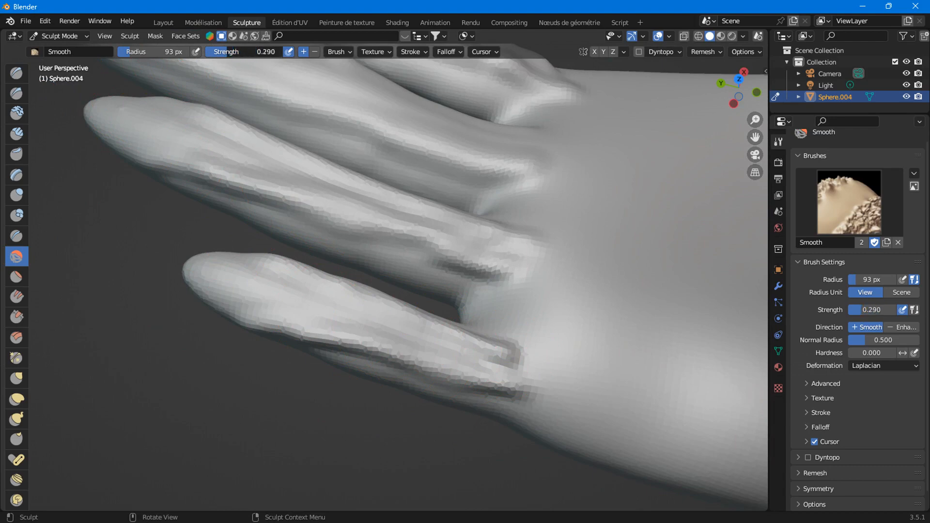
mouse_move(512, 357)
mouse_down()
mouse_move(422, 334)
mouse_move(494, 351)
mouse_move(440, 357)
mouse_up()
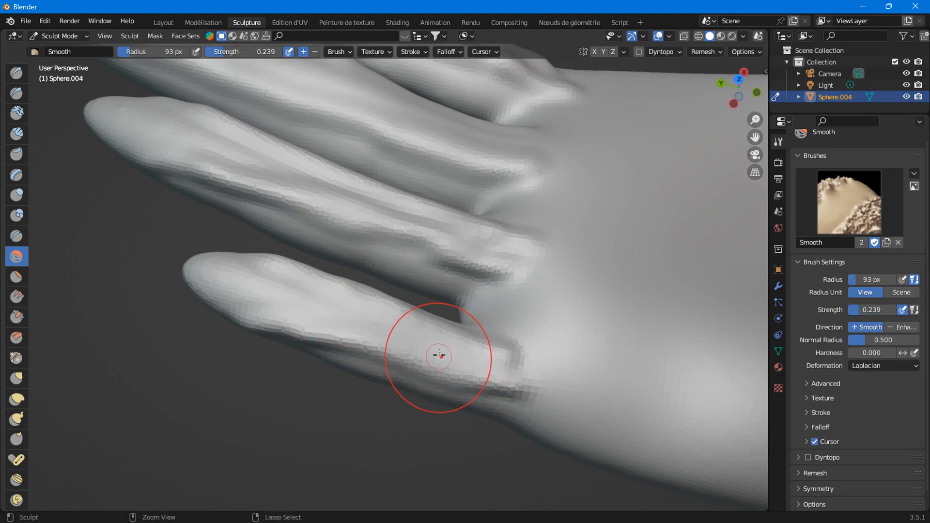
drag(178, 51, 162, 52)
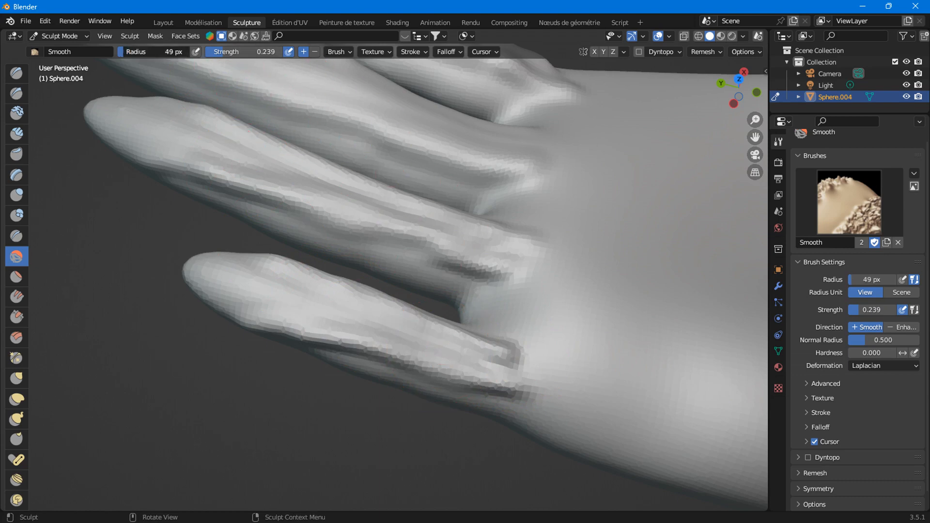
Smooth the little finger's ridges on the palm face and both sides down to its base, using a 57 px radius
mouse_move(485, 353)
mouse_down()
mouse_move(446, 359)
mouse_move(328, 328)
mouse_up()
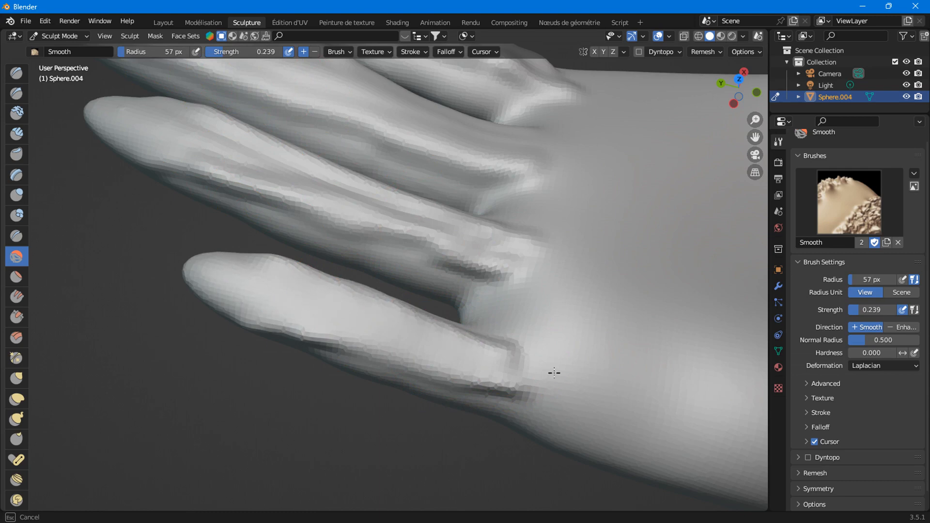
drag(554, 373, 459, 368)
middle_drag(458, 370, 503, 301)
drag(520, 423, 372, 424)
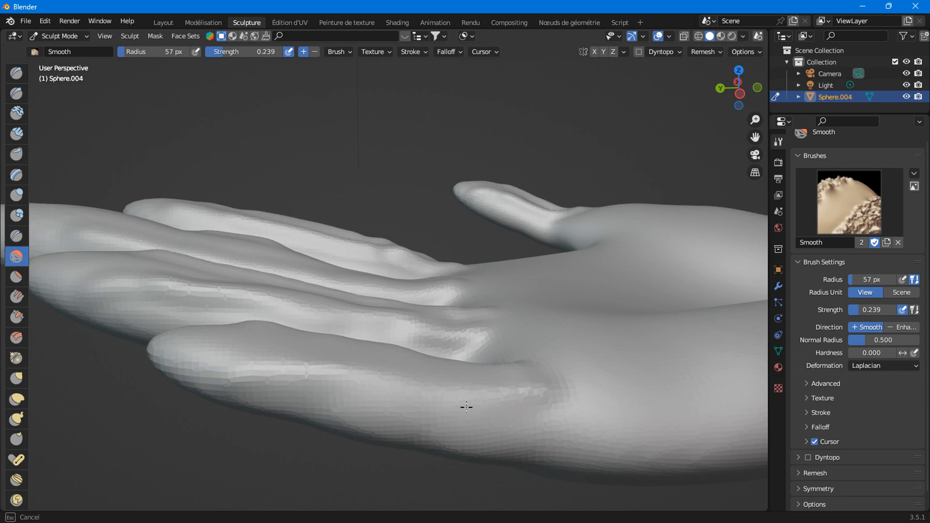
drag(510, 391, 342, 349)
mouse_move(343, 349)
middle_down()
mouse_move(332, 411)
mouse_move(424, 372)
mouse_move(562, 356)
mouse_move(536, 340)
middle_up()
drag(536, 340, 451, 341)
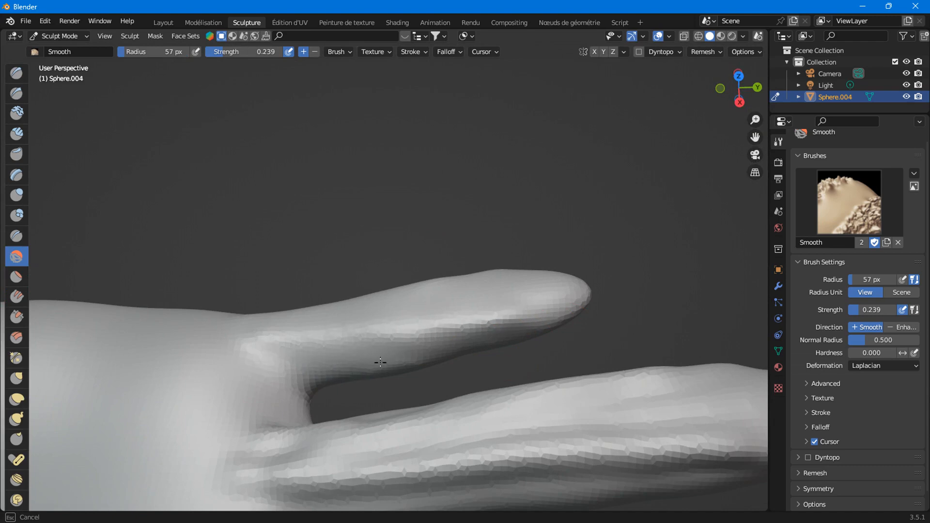
drag(263, 352, 281, 359)
Smooth the ridges on the palm side of the ring and middle fingers down to their bases
mouse_move(281, 358)
middle_down()
mouse_move(357, 367)
mouse_move(442, 407)
mouse_move(519, 425)
middle_up()
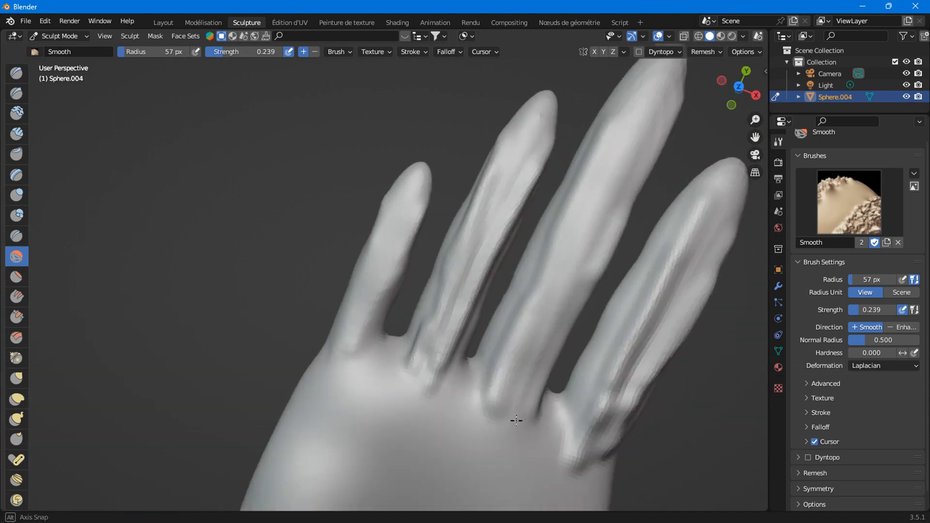
mouse_move(503, 227)
mouse_down()
mouse_move(519, 157)
mouse_move(487, 240)
mouse_up()
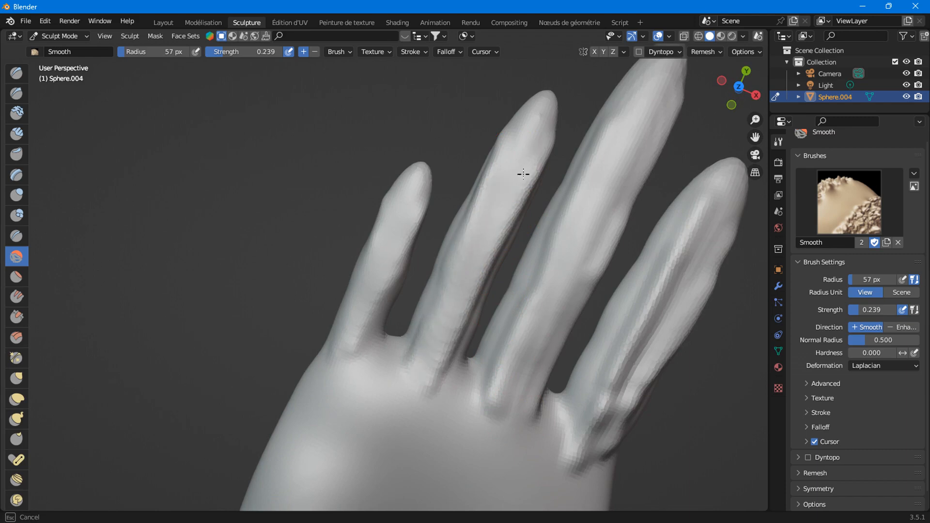
mouse_move(437, 382)
mouse_down()
mouse_move(633, 169)
mouse_move(603, 223)
mouse_up()
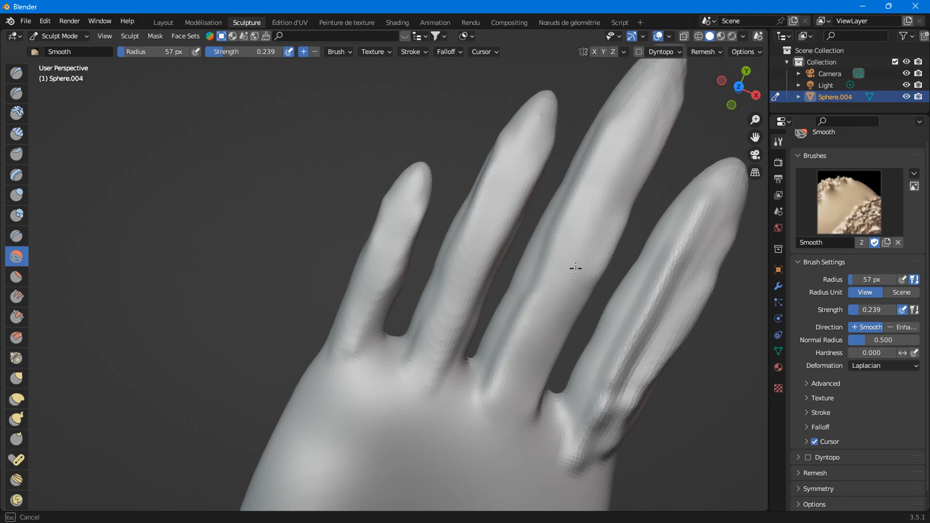
drag(546, 360, 551, 440)
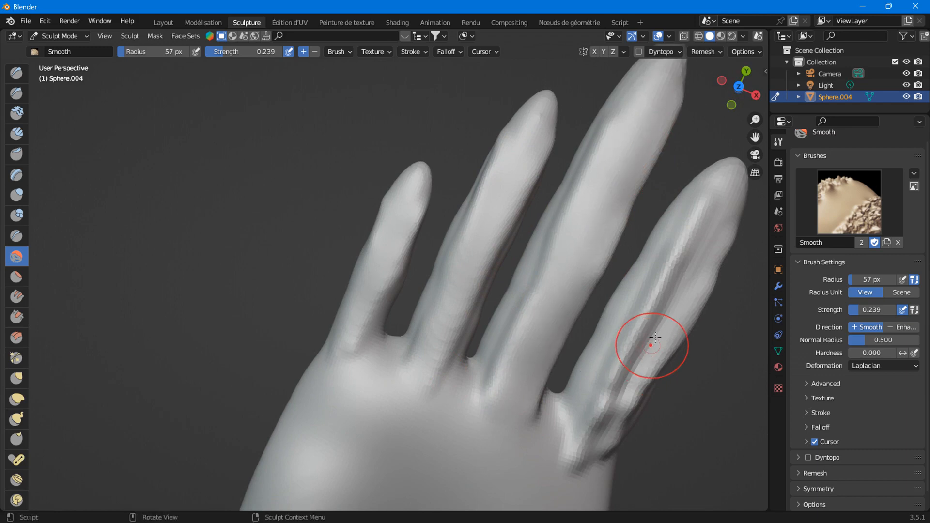
Smooth the index finger's ridges along its length and blend its base into the palm
drag(653, 343, 649, 374)
drag(625, 406, 603, 419)
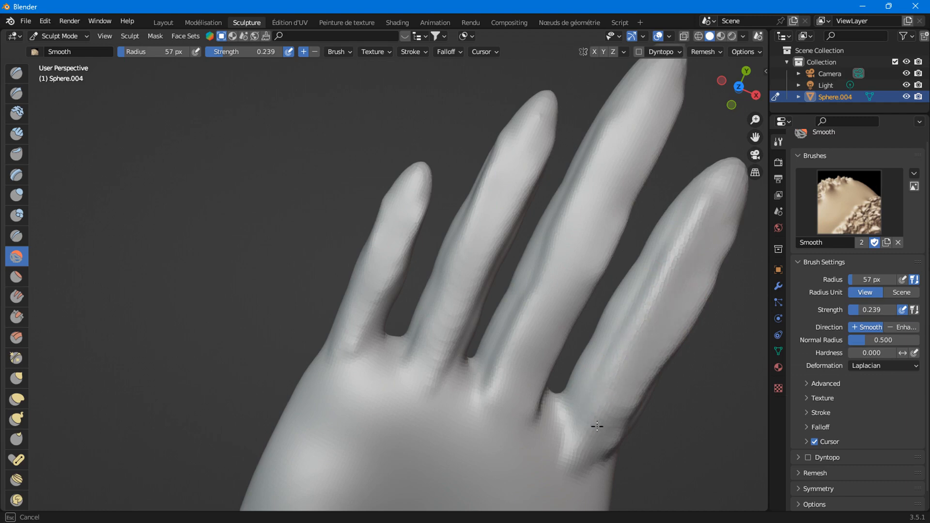
drag(597, 426, 578, 429)
mouse_move(556, 425)
shift+middle_down()
mouse_move(498, 339)
mouse_move(485, 349)
shift+middle_up()
drag(551, 340, 549, 374)
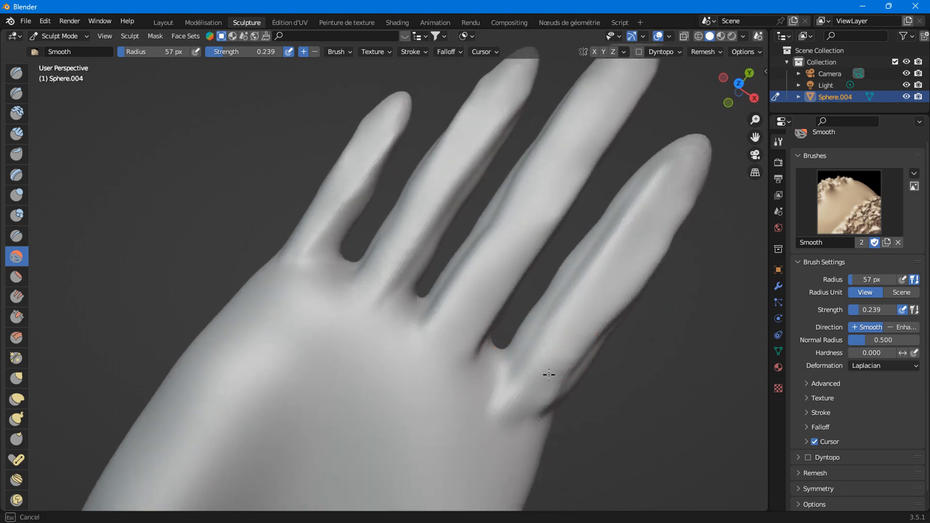
drag(624, 258, 660, 208)
Smooth the ridges on the thumb's palm side from the tip to its base
shift+middle_drag(526, 421, 311, 155)
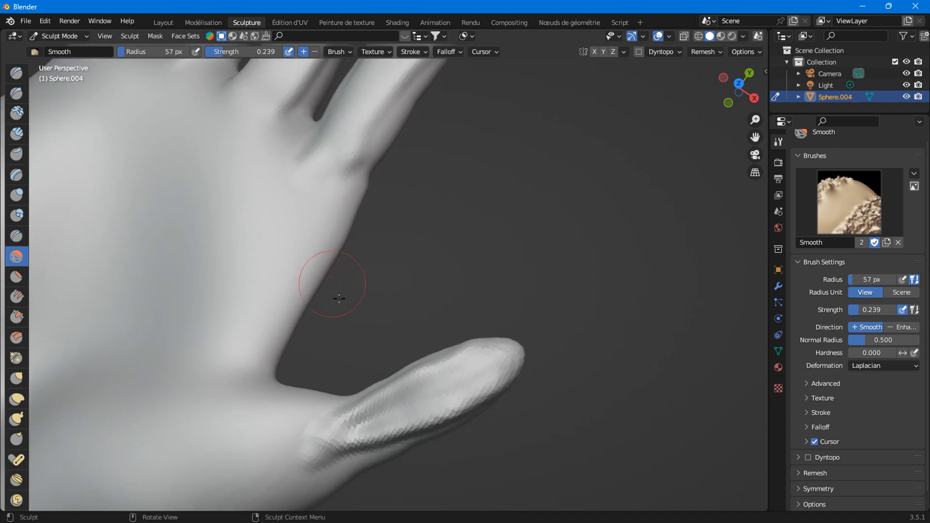
shift+middle_drag(347, 357, 459, 257)
drag(495, 293, 512, 298)
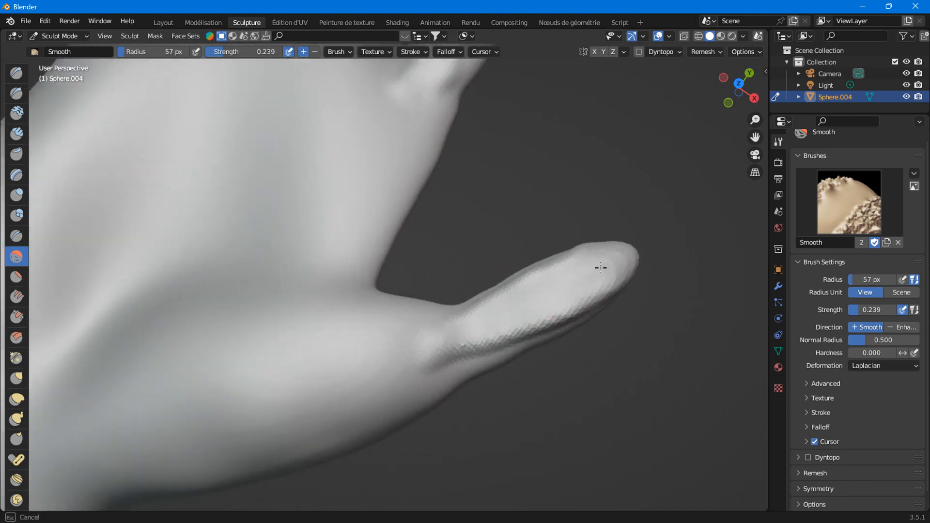
drag(564, 269, 452, 322)
Smooth the thumb-facing side of the index finger along its length
scroll(432, 237, down, 5)
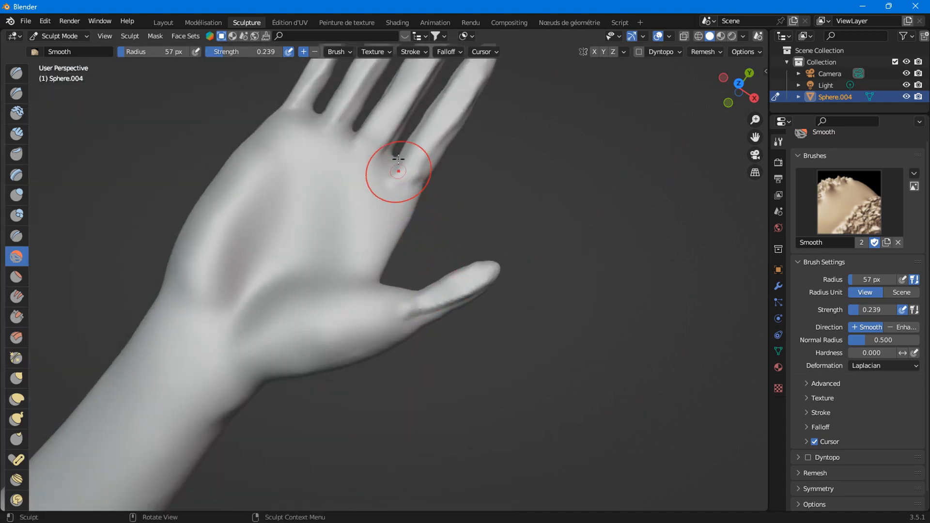
shift+middle_drag(398, 159, 388, 358)
middle_drag(361, 287, 273, 163)
scroll(262, 264, up, 2)
middle_drag(276, 286, 363, 350)
mouse_move(369, 388)
middle_down()
mouse_move(359, 336)
mouse_move(448, 376)
mouse_move(427, 374)
mouse_move(441, 339)
middle_up()
drag(461, 297, 505, 266)
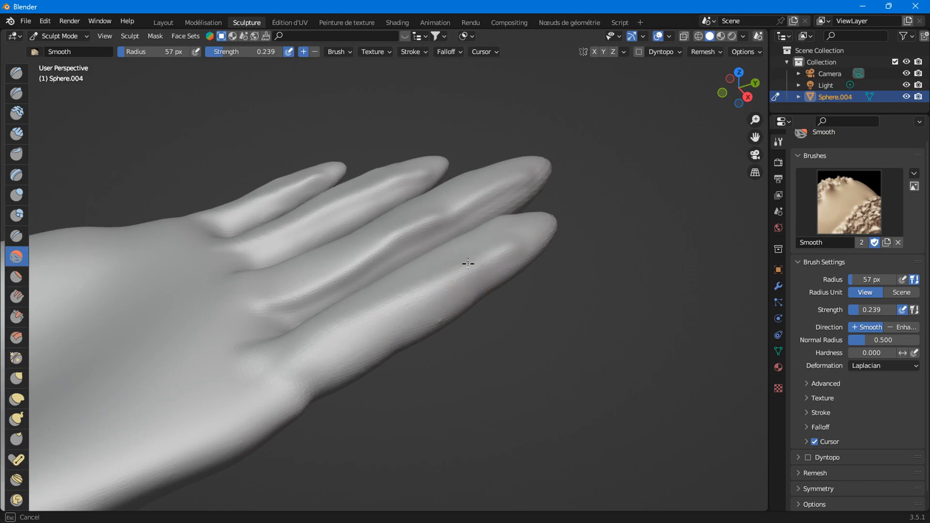
Smooth the thumb-facing sides of the middle, ring and little fingers and the webs between their bases
middle_drag(398, 295, 485, 231)
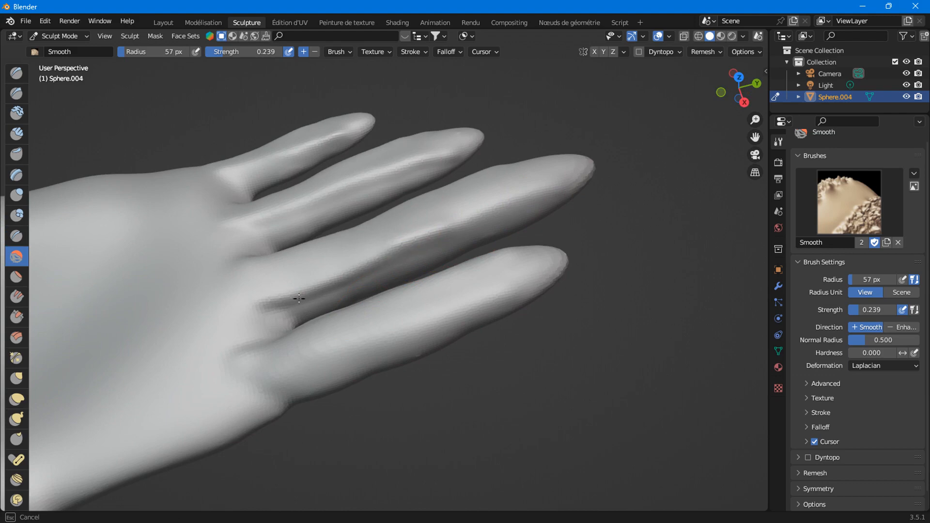
drag(417, 255, 340, 260)
shift+middle_drag(321, 250, 369, 326)
drag(459, 246, 504, 229)
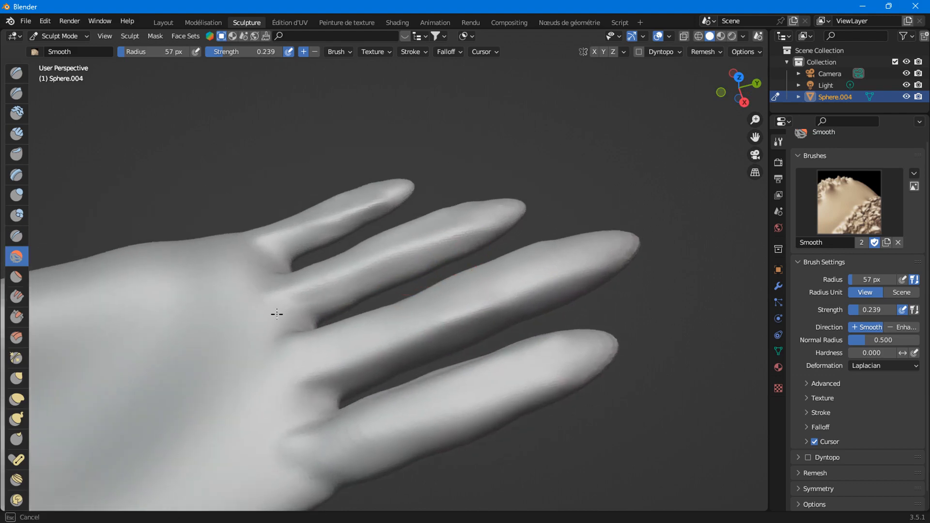
drag(276, 314, 281, 313)
shift+middle_drag(302, 243, 337, 301)
scroll(353, 302, up, 2)
drag(282, 324, 293, 325)
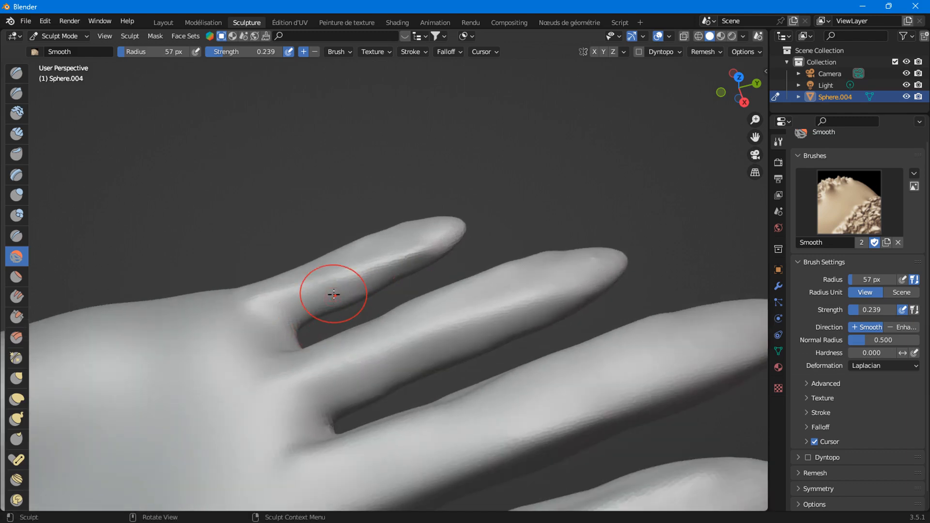
Smooth the little finger's outer side and the index finger's side facing the middle finger
scroll(334, 294, down, 3)
mouse_move(334, 295)
middle_down()
mouse_move(264, 363)
mouse_move(440, 322)
mouse_move(415, 342)
mouse_move(276, 340)
middle_up()
scroll(411, 337, up, 2)
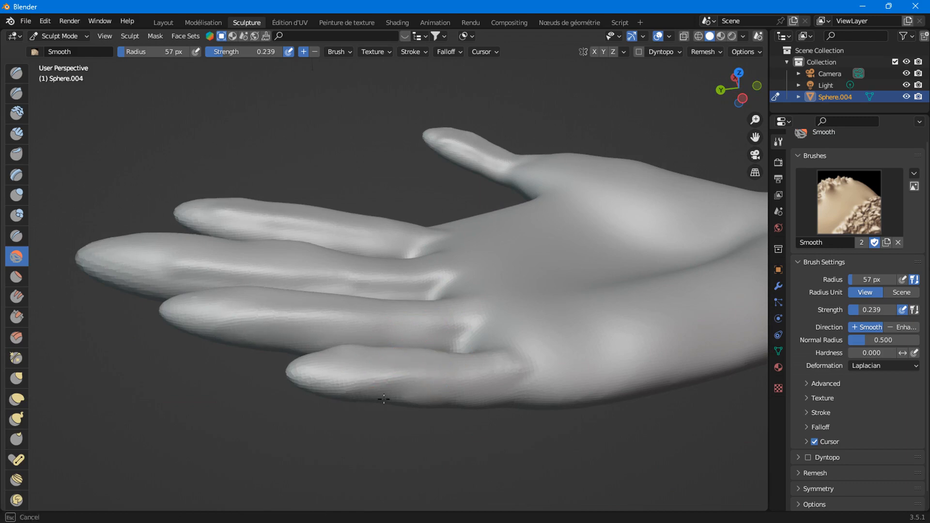
mouse_move(383, 398)
middle_down()
mouse_move(306, 382)
mouse_move(326, 301)
middle_up()
scroll(286, 307, up, 2)
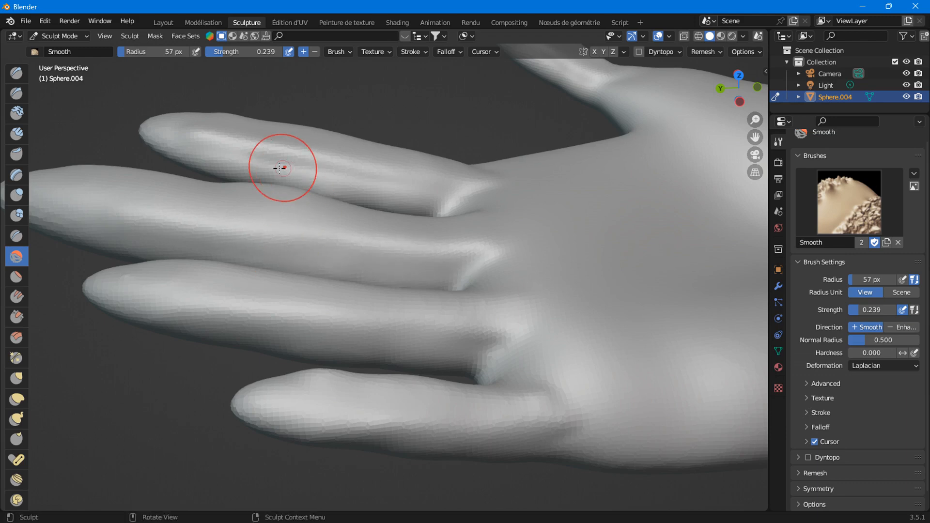
drag(280, 166, 354, 171)
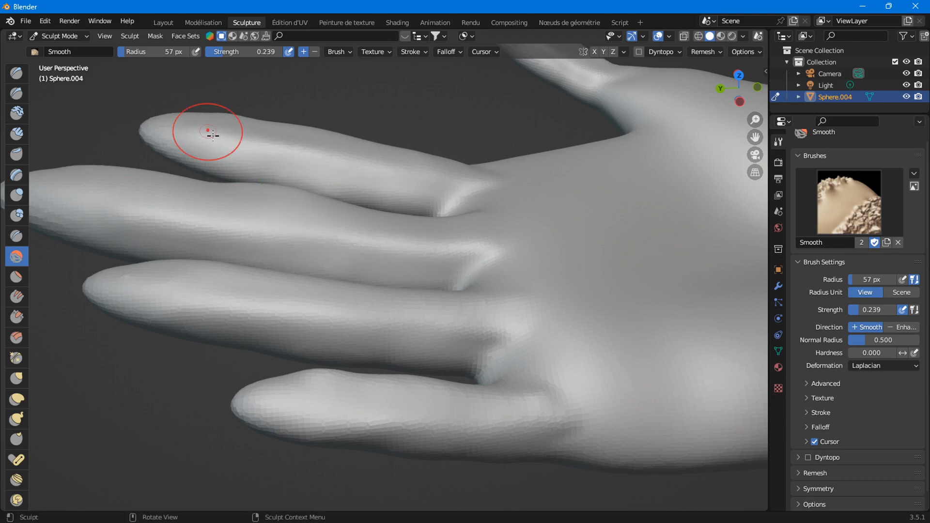
Smooth both sides of the thumb from its tip to its base
scroll(245, 170, down, 4)
middle_drag(245, 170, 436, 332)
scroll(431, 320, up, 3)
middle_drag(415, 282, 436, 310)
shift+middle_drag(427, 302, 292, 243)
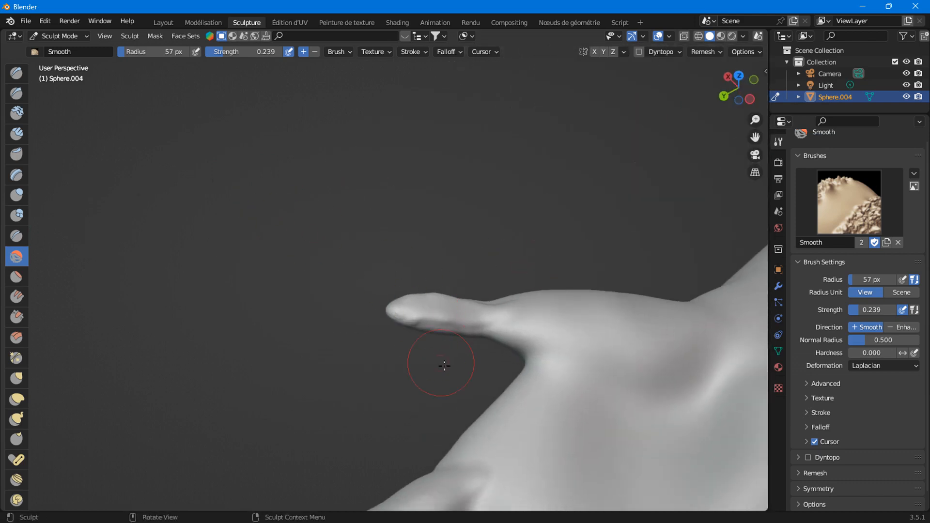
scroll(443, 368, up, 1)
drag(443, 332, 501, 338)
middle_drag(405, 323, 218, 356)
scroll(305, 415, down, 2)
shift+middle_drag(341, 411, 300, 271)
mouse_move(310, 279)
middle_down()
mouse_move(354, 302)
mouse_move(315, 269)
mouse_move(400, 214)
mouse_move(290, 357)
middle_up()
mouse_move(291, 357)
mouse_down()
mouse_move(371, 335)
mouse_move(496, 322)
mouse_up()
Smooth the wrist edge where the base of the thumb meets the forearm
scroll(480, 322, down, 4)
mouse_move(259, 275)
middle_down()
mouse_move(257, 361)
mouse_move(269, 351)
middle_up()
scroll(270, 349, down, 3)
scroll(271, 283, up, 2)
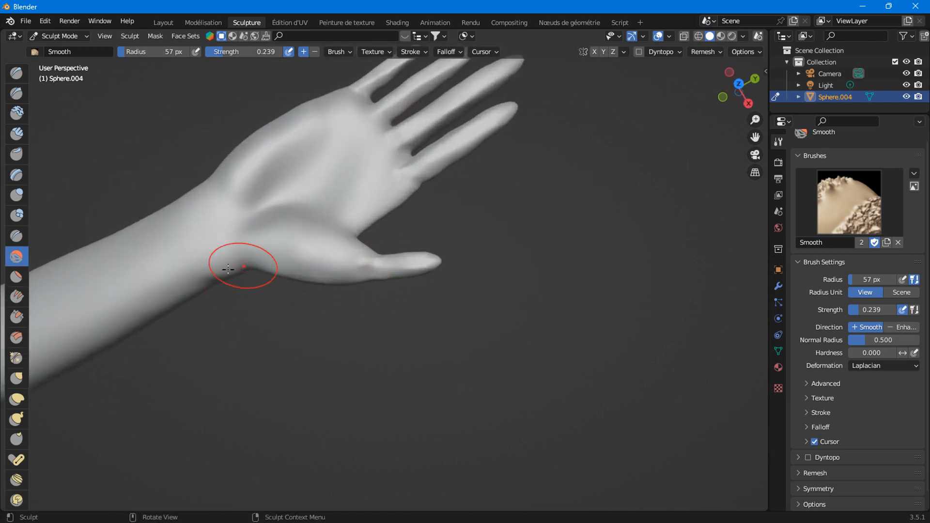
drag(230, 269, 213, 277)
Draw four raised ridges across the palm from below the fingers to the heel, using a 53 px Draw brush at 0.500 strength
mouse_move(162, 275)
middle_down()
mouse_move(291, 301)
mouse_move(357, 339)
mouse_move(308, 379)
mouse_move(338, 390)
mouse_move(378, 332)
mouse_move(358, 230)
middle_up()
scroll(357, 229, up, 2)
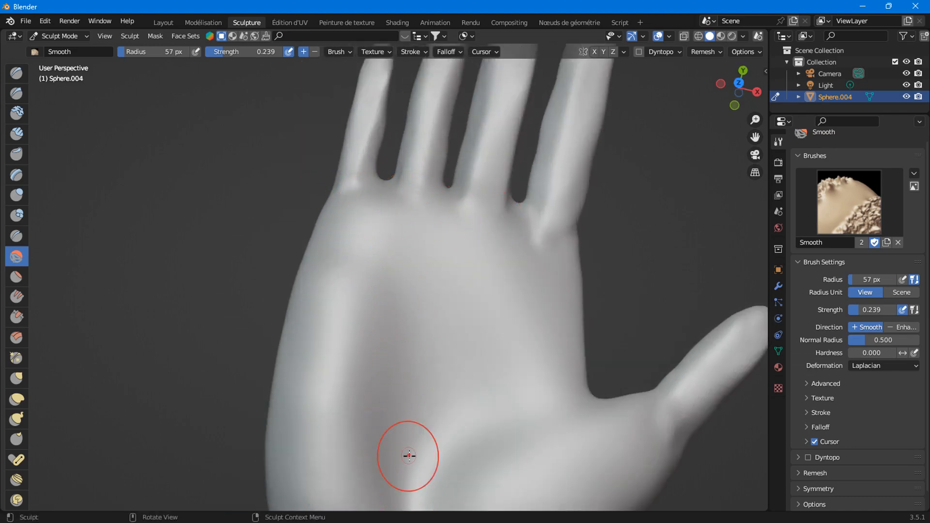
shift+middle_drag(421, 430, 388, 395)
click(17, 73)
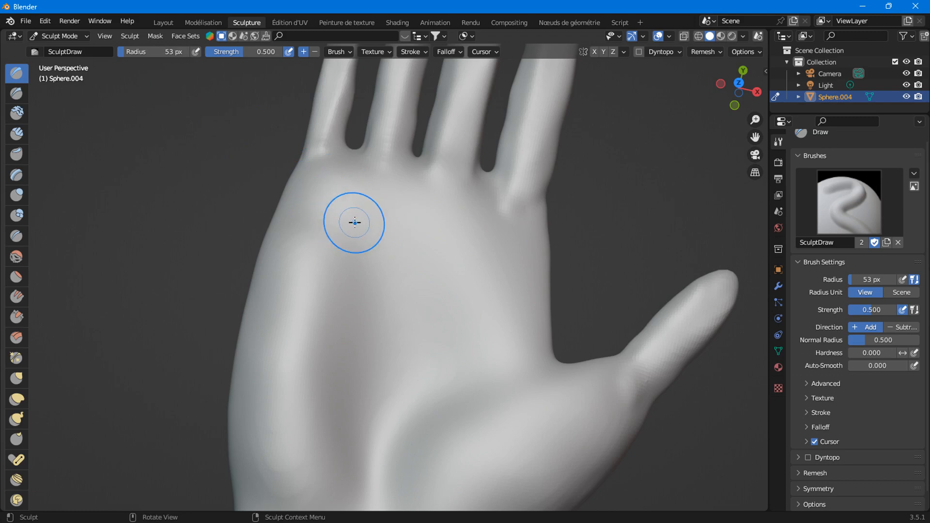
drag(350, 230, 375, 470)
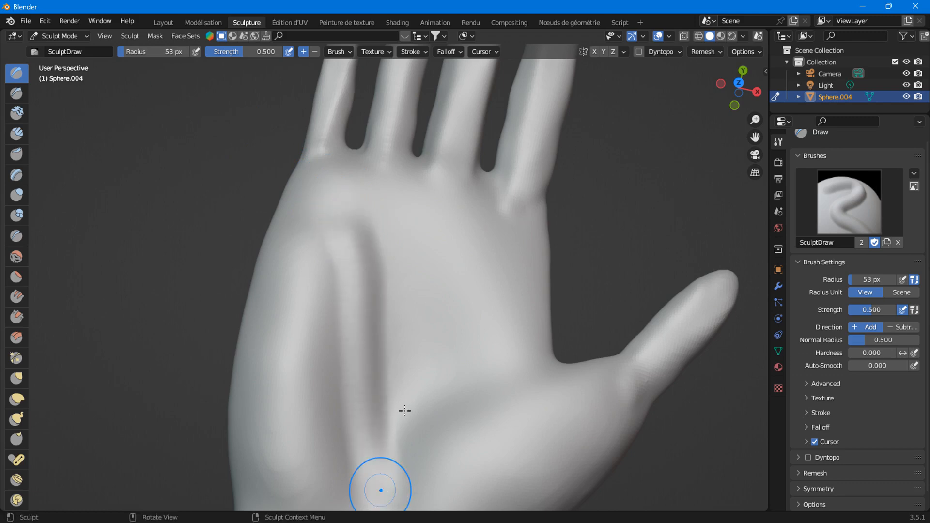
drag(405, 220, 388, 481)
drag(455, 239, 394, 438)
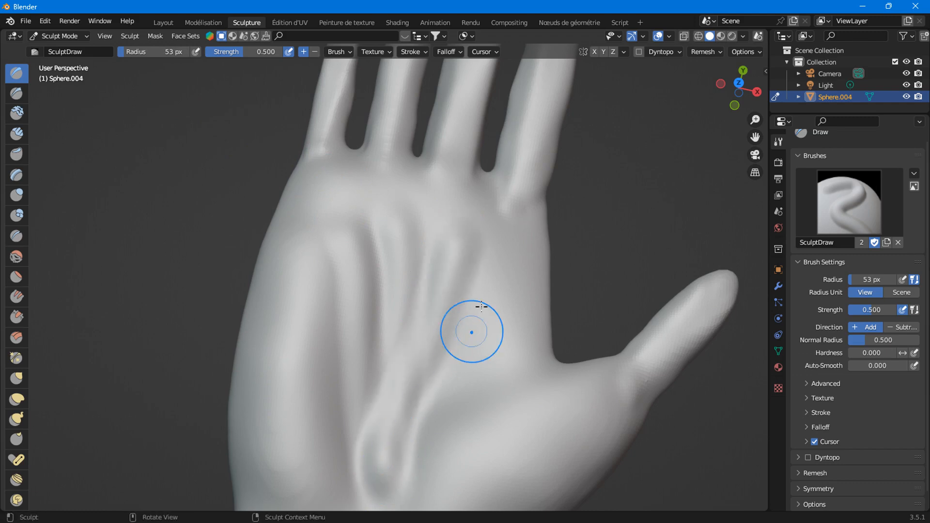
mouse_move(502, 245)
mouse_down()
mouse_move(465, 373)
mouse_move(411, 467)
mouse_move(422, 458)
mouse_up()
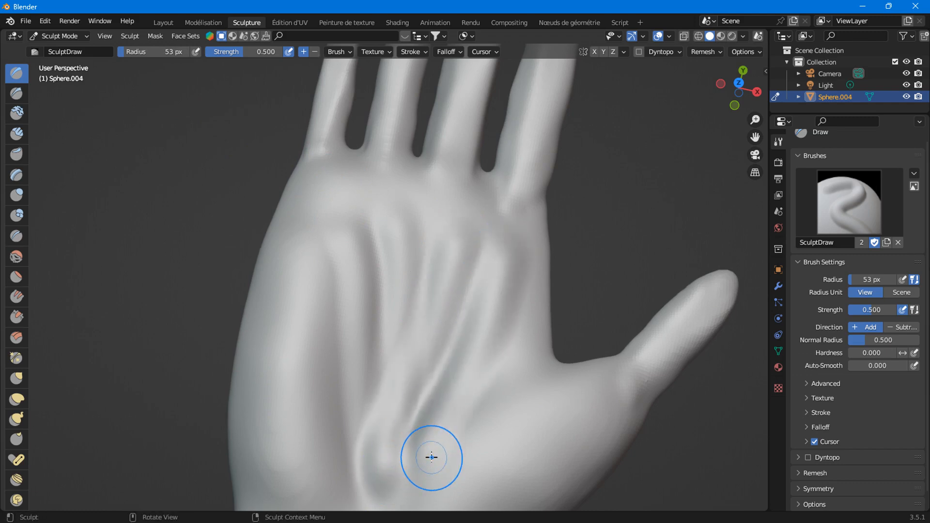
middle_drag(430, 453, 399, 315)
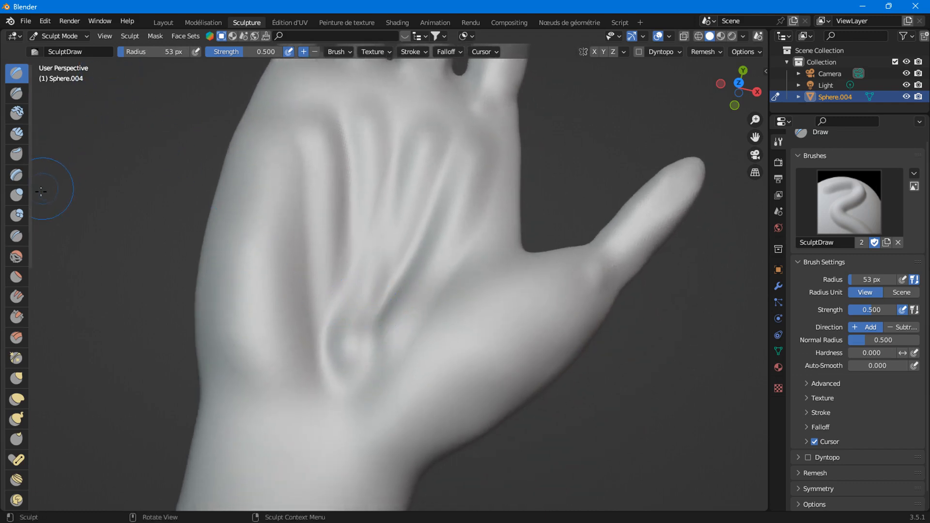
Soften the palm ridges with the Smooth brush at a 108 px radius and blend them into the surrounding palm
click(17, 256)
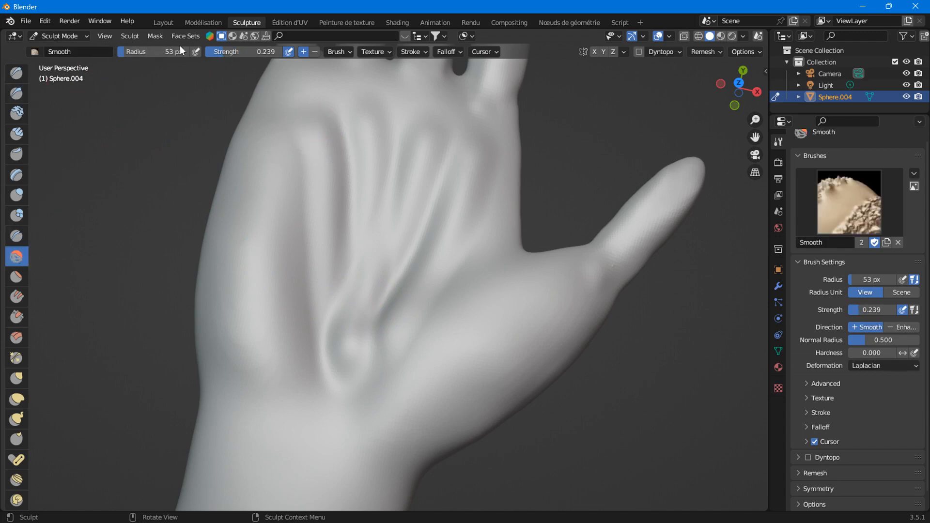
key(f)
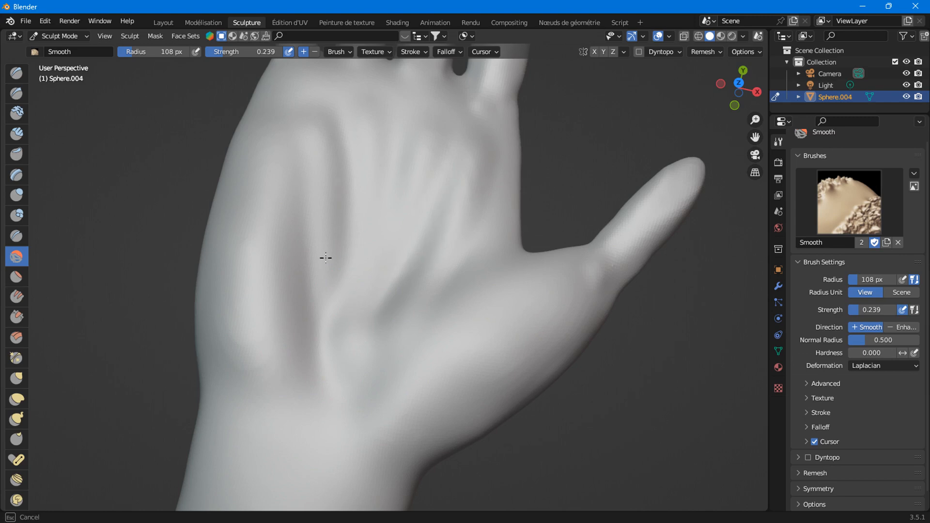
scroll(312, 139, down, 5)
middle_drag(312, 139, 110, 216)
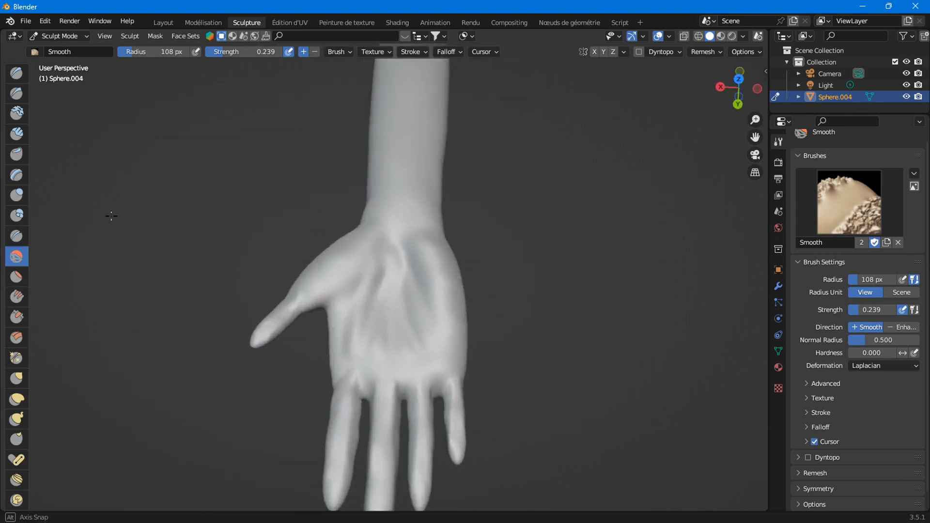
scroll(275, 311, up, 6)
scroll(275, 310, down, 2)
drag(302, 260, 221, 261)
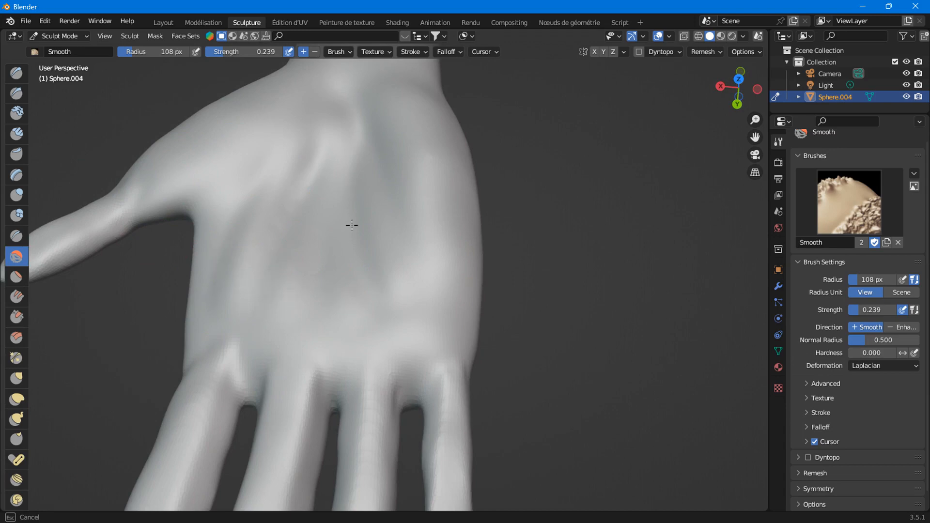
scroll(382, 286, down, 4)
middle_drag(383, 319, 286, 329)
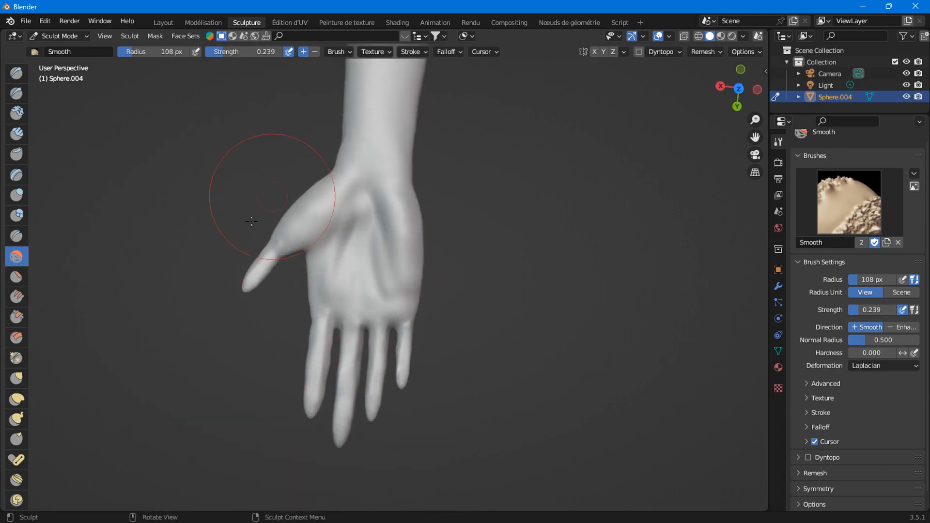
Show the back of the fingers in bottom orthographic view and set the Draw brush to 20 px radius and 0.544 strength
scroll(251, 221, down, 3)
mouse_move(251, 221)
middle_down()
mouse_move(264, 392)
mouse_move(326, 183)
mouse_move(467, 434)
mouse_move(496, 385)
mouse_move(450, 405)
middle_up()
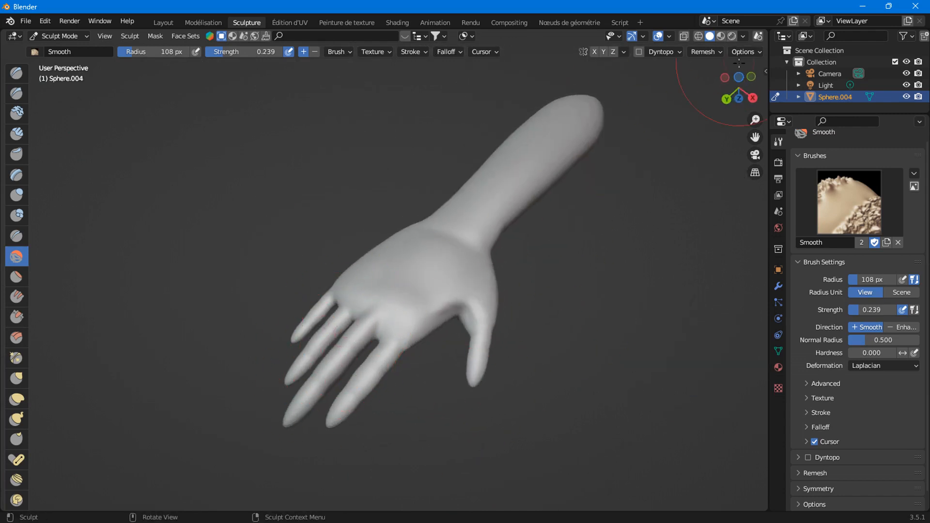
click(739, 77)
scroll(474, 294, up, 3)
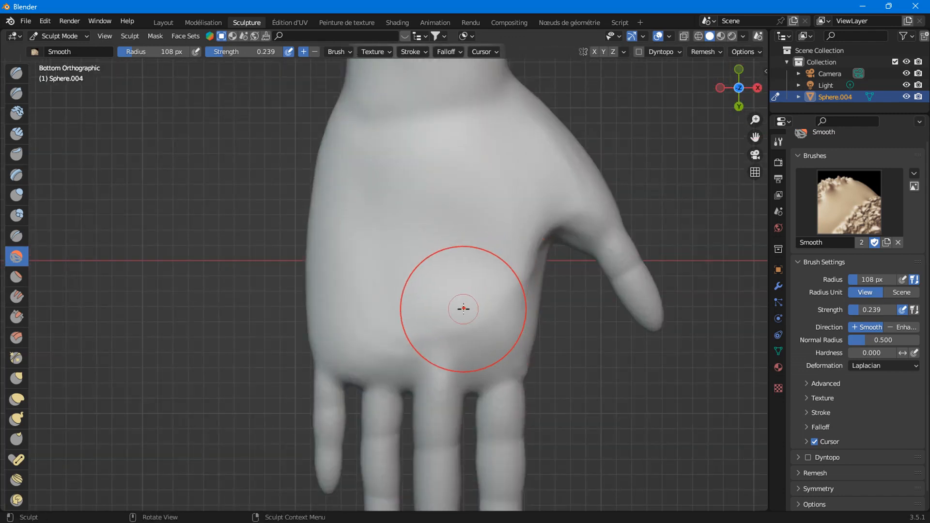
shift+middle_drag(464, 309, 307, 144)
click(19, 69)
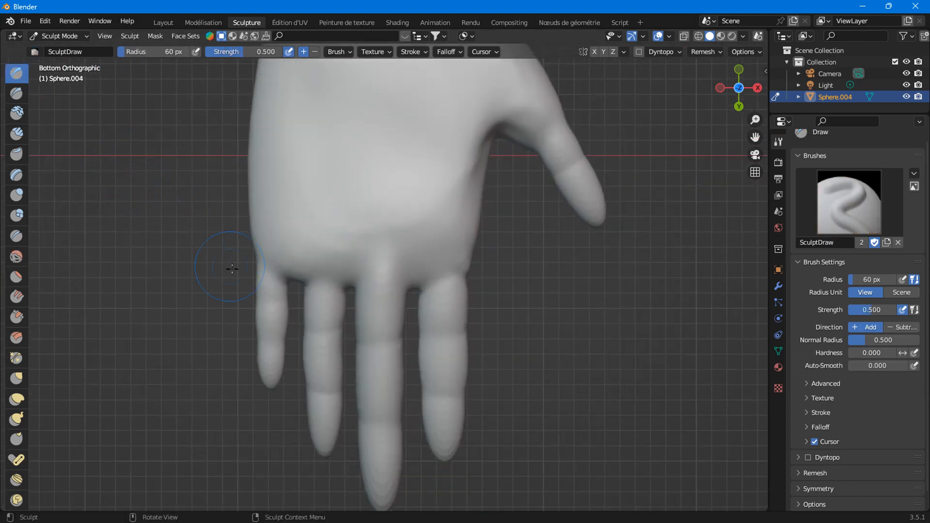
shift+middle_drag(232, 269, 280, 234)
scroll(312, 208, up, 4)
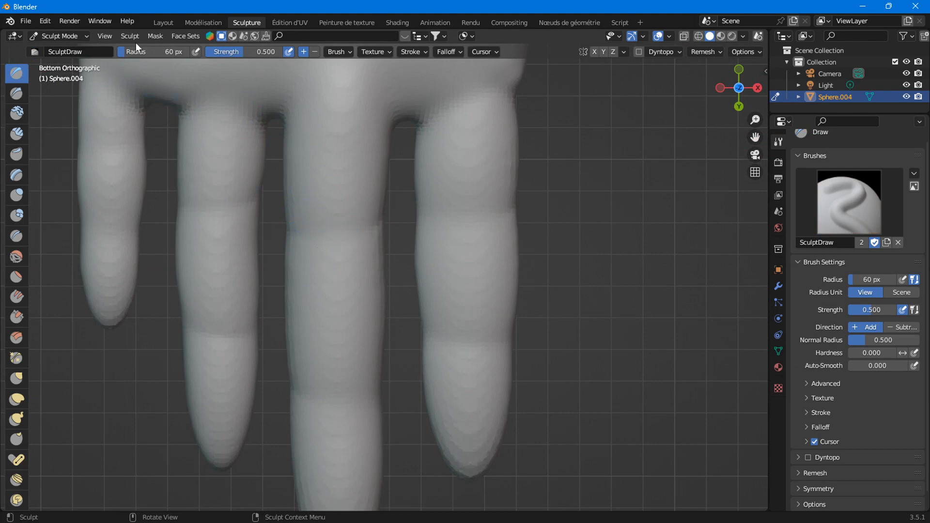
drag(137, 52, 130, 52)
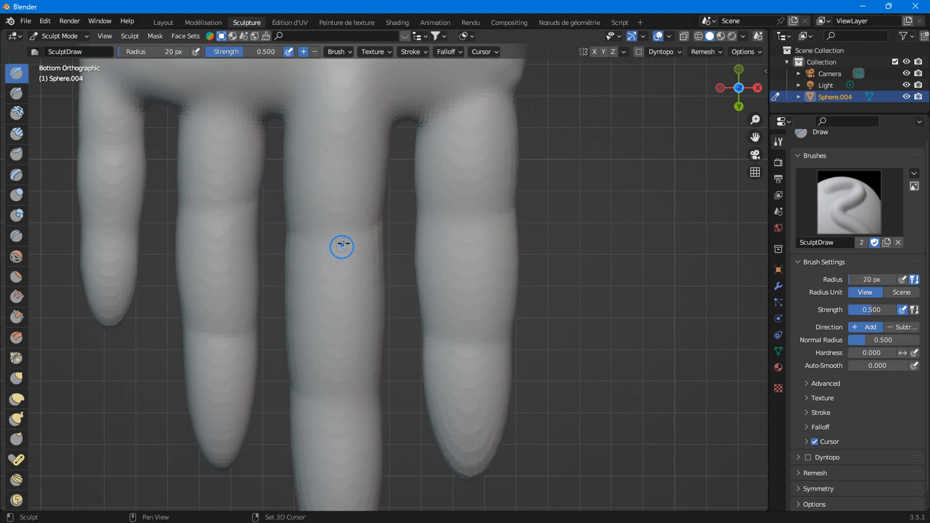
shift+scroll(342, 246, down, 2)
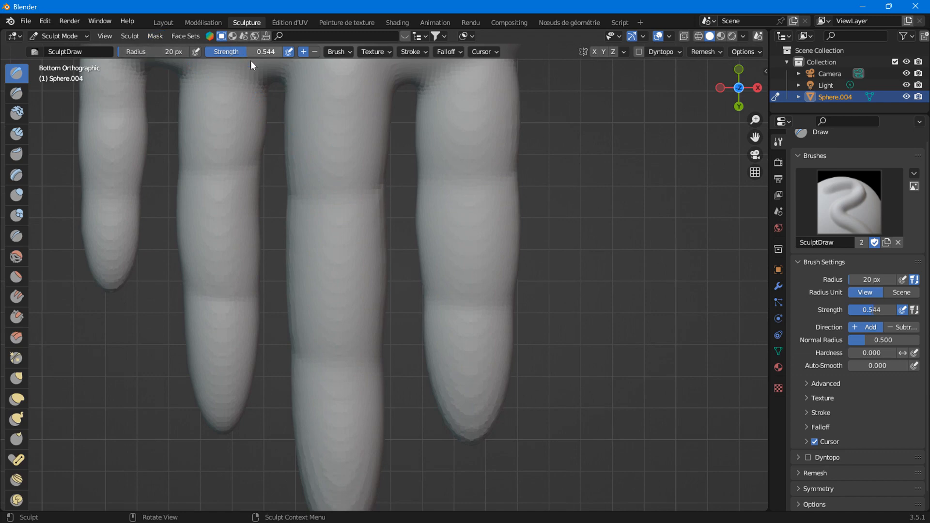
scroll(339, 168, up, 1)
Draw raised oval rings over the middle joints on the back of the middle and index fingers
drag(342, 128, 284, 155)
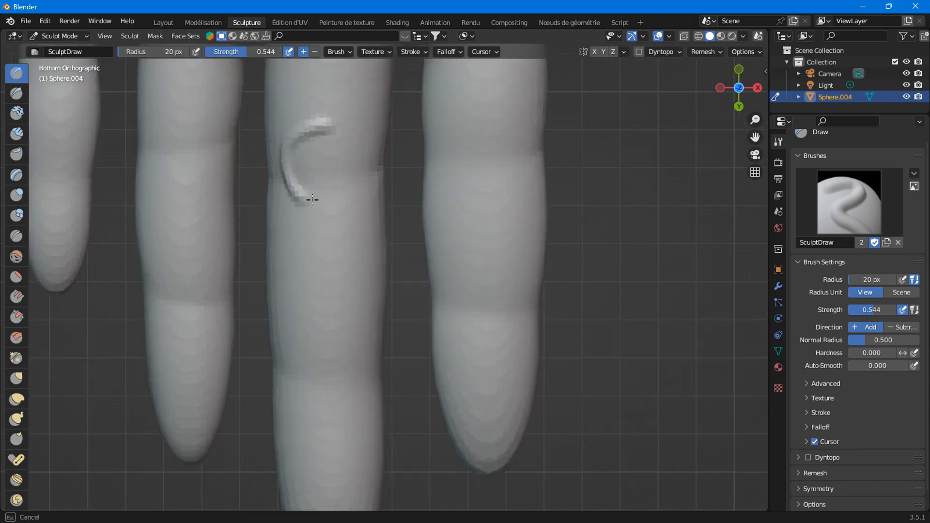
drag(312, 200, 330, 198)
key(ctrl+z)
mouse_move(326, 149)
mouse_down()
mouse_move(296, 193)
mouse_move(357, 174)
mouse_move(306, 164)
mouse_move(350, 195)
mouse_up()
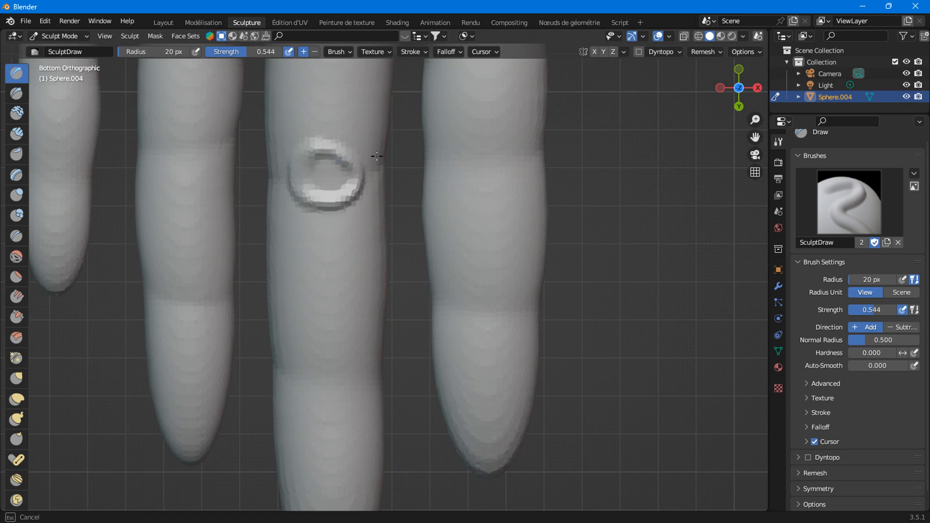
mouse_move(508, 127)
mouse_down()
mouse_move(464, 173)
mouse_move(511, 135)
mouse_move(493, 182)
mouse_move(514, 141)
mouse_move(480, 136)
mouse_up()
Draw raised oval rings over the joints nearest the tips of the index and middle fingers, redrawing any uneven strokes
shift+middle_drag(484, 300, 461, 201)
mouse_move(448, 187)
mouse_down()
mouse_move(425, 214)
mouse_move(489, 194)
mouse_move(431, 227)
mouse_move(486, 232)
mouse_move(438, 203)
mouse_move(493, 201)
mouse_move(436, 233)
mouse_move(482, 245)
mouse_up()
key(ctrl+z)
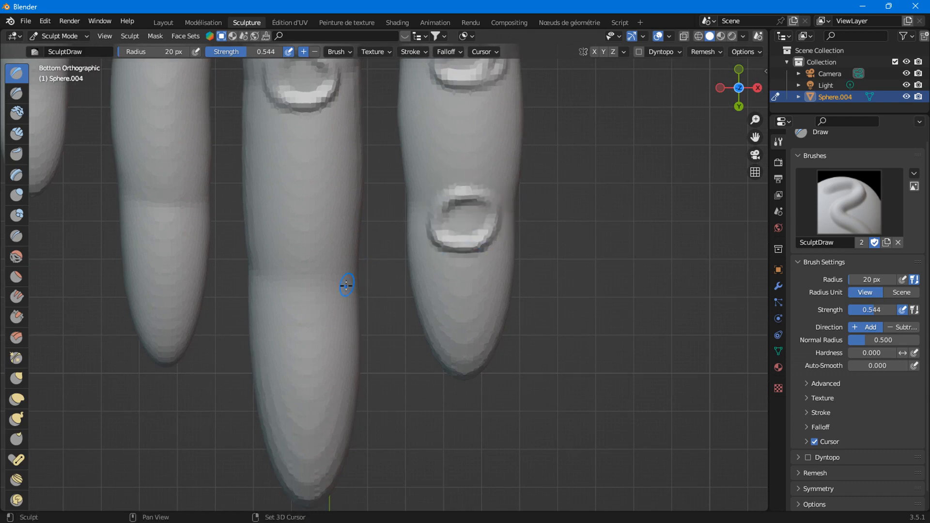
shift+middle_drag(346, 284, 394, 210)
mouse_move(387, 194)
mouse_down()
mouse_move(315, 204)
mouse_move(400, 191)
mouse_move(394, 200)
mouse_move(341, 218)
mouse_move(380, 177)
mouse_move(360, 230)
mouse_move(372, 230)
mouse_up()
key(ctrl+z)
key(ctrl+z)
mouse_move(374, 189)
mouse_down()
mouse_move(363, 190)
mouse_move(397, 214)
mouse_move(345, 235)
mouse_move(387, 232)
mouse_up()
Draw raised oval rings over the fingertip joint and the middle joint on the back of the ring finger
shift+middle_drag(264, 176, 358, 235)
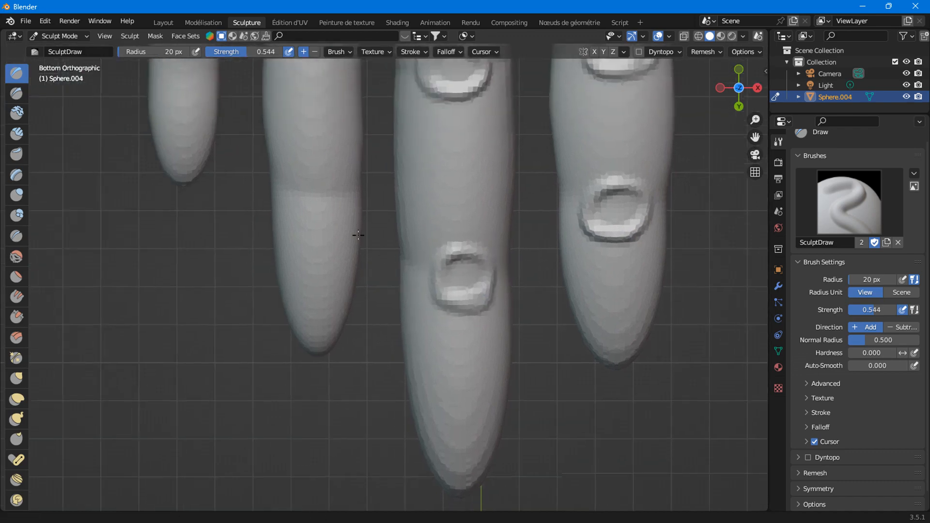
mouse_move(326, 172)
mouse_down()
mouse_move(330, 190)
mouse_move(298, 175)
mouse_move(349, 205)
mouse_move(303, 167)
mouse_move(352, 184)
mouse_up()
key(ctrl+z)
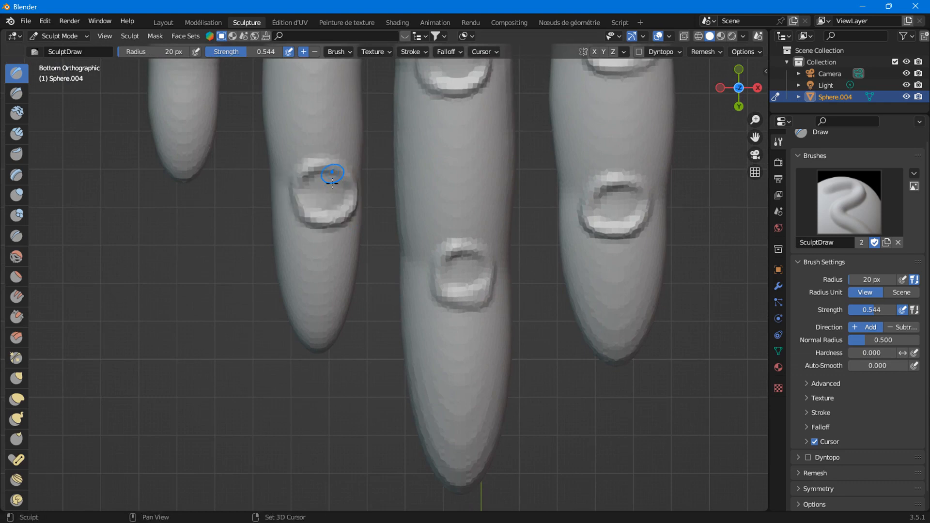
mouse_move(332, 183)
shift+middle_down()
mouse_move(359, 345)
mouse_move(376, 362)
shift+middle_up()
mouse_move(347, 182)
mouse_down()
mouse_move(359, 229)
mouse_move(352, 182)
mouse_move(387, 216)
mouse_move(359, 241)
mouse_move(376, 200)
mouse_up()
key(ctrl+z)
Draw raised oval rings over the two joints on the back of the little finger
shift+middle_drag(366, 181, 346, 304)
mouse_move(355, 162)
shift+middle_down()
mouse_move(357, 254)
mouse_move(413, 214)
mouse_move(525, 108)
shift+middle_up()
mouse_move(350, 214)
mouse_down()
mouse_move(342, 245)
mouse_move(380, 196)
mouse_move(385, 242)
mouse_up()
shift+middle_drag(408, 267, 398, 200)
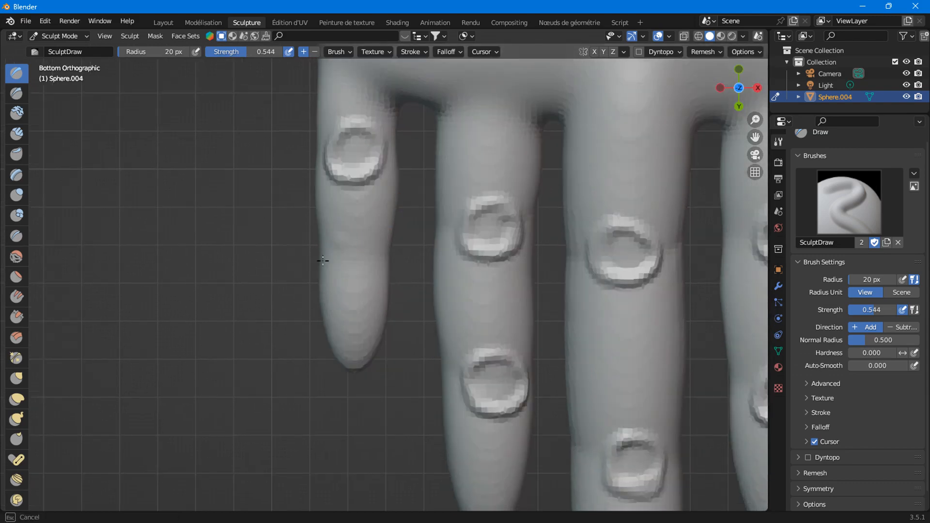
mouse_move(322, 259)
mouse_down()
mouse_move(368, 264)
mouse_move(356, 245)
mouse_up()
Draw raised oval rings over the base knuckles of the little, ring, middle and index fingers on the back of the hand
mouse_move(356, 245)
shift+middle_down()
mouse_move(306, 314)
mouse_move(324, 477)
shift+middle_up()
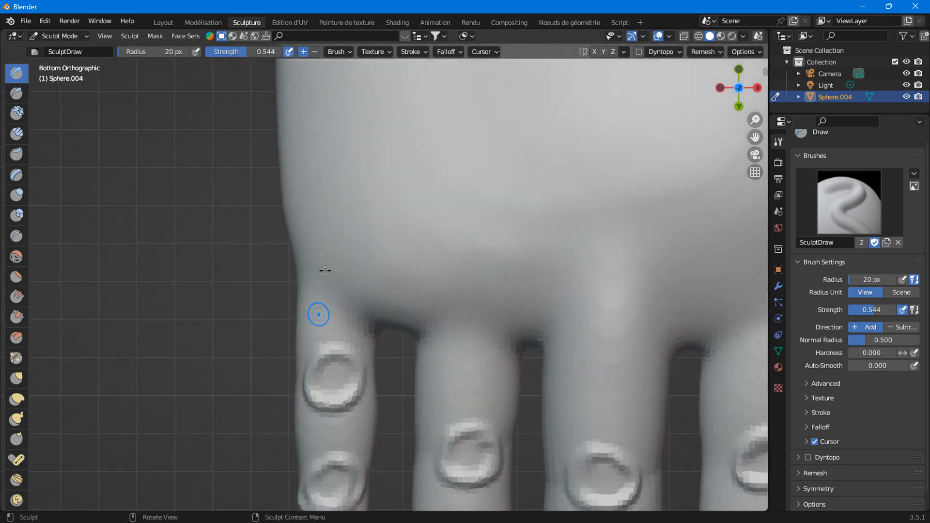
mouse_move(334, 175)
mouse_down()
mouse_move(328, 162)
mouse_move(369, 179)
mouse_up()
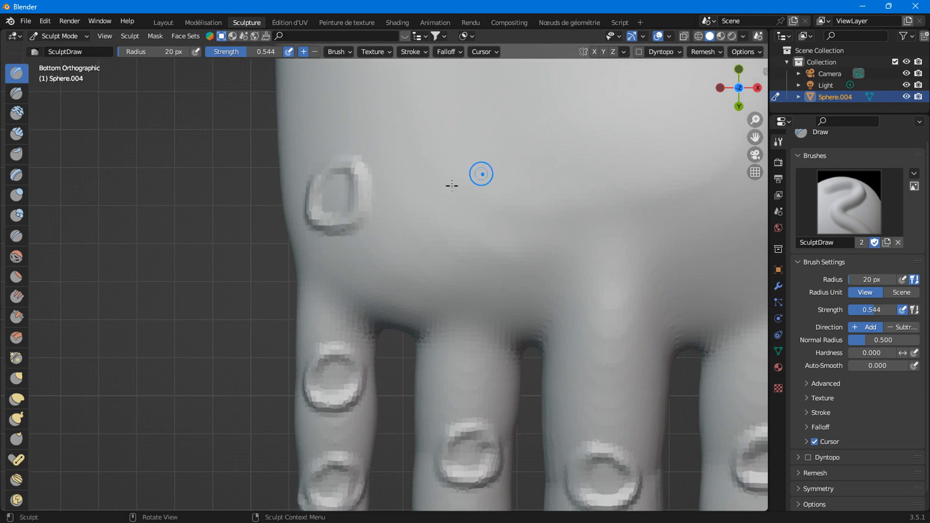
mouse_move(477, 174)
mouse_down()
mouse_move(463, 200)
mouse_move(481, 245)
mouse_up()
shift+middle_drag(609, 189, 404, 203)
mouse_move(414, 200)
mouse_down()
mouse_move(388, 243)
mouse_move(406, 262)
mouse_up()
shift+middle_drag(462, 259, 448, 185)
Draw raised oval rings over the thumb's two joints, one near the tip and one at its base
mouse_move(530, 210)
middle_down()
mouse_move(409, 209)
mouse_move(473, 386)
mouse_move(342, 266)
mouse_move(639, 401)
mouse_move(573, 354)
mouse_move(405, 282)
mouse_move(342, 446)
mouse_move(474, 386)
mouse_move(499, 326)
mouse_move(400, 343)
middle_up()
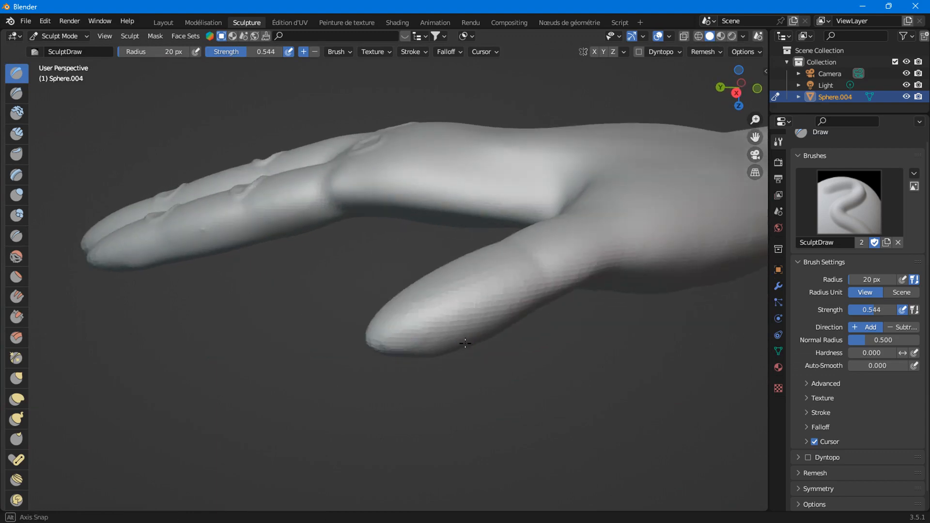
middle_drag(465, 343, 463, 342)
scroll(462, 342, up, 4)
drag(526, 302, 590, 320)
middle_drag(590, 321, 549, 325)
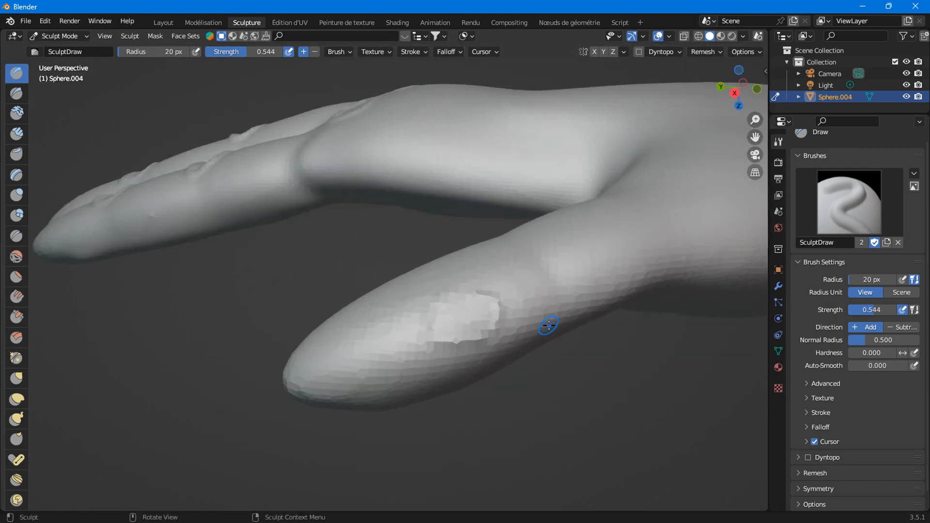
mouse_move(435, 319)
mouse_down()
mouse_move(484, 312)
mouse_move(465, 310)
mouse_move(504, 297)
mouse_up()
scroll(651, 303, down, 3)
mouse_move(651, 303)
middle_down()
mouse_move(608, 348)
mouse_move(482, 357)
mouse_move(499, 361)
middle_up()
mouse_move(453, 359)
mouse_down()
mouse_move(474, 348)
mouse_move(518, 355)
mouse_move(490, 356)
mouse_up()
Draw raised tendon lines linking the knuckle and joint rings along the backs of the middle and index fingers
scroll(460, 361, down, 4)
mouse_move(406, 357)
middle_down()
mouse_move(407, 336)
mouse_move(436, 326)
mouse_move(409, 347)
middle_up()
scroll(470, 275, up, 3)
shift+middle_drag(470, 275, 526, 209)
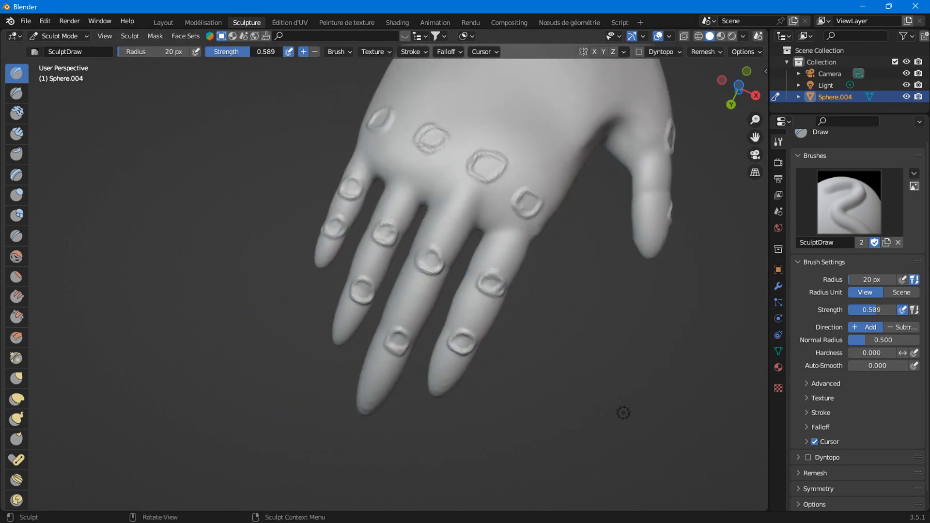
scroll(375, 172, up, 2)
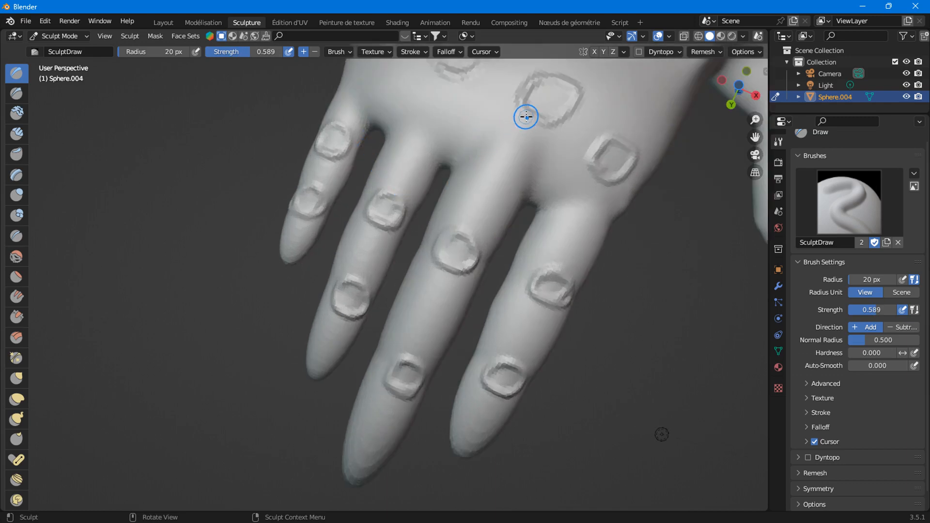
drag(462, 229, 495, 178)
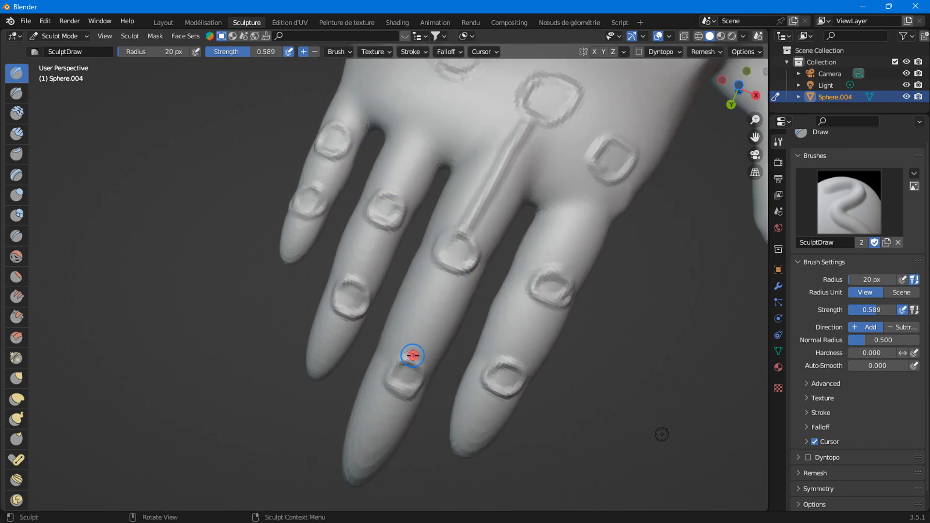
drag(412, 356, 451, 269)
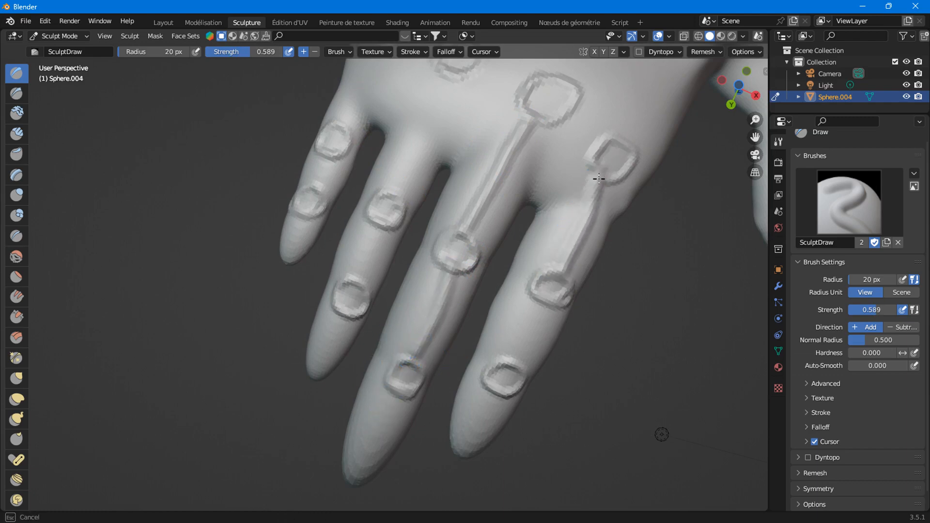
drag(514, 361, 549, 304)
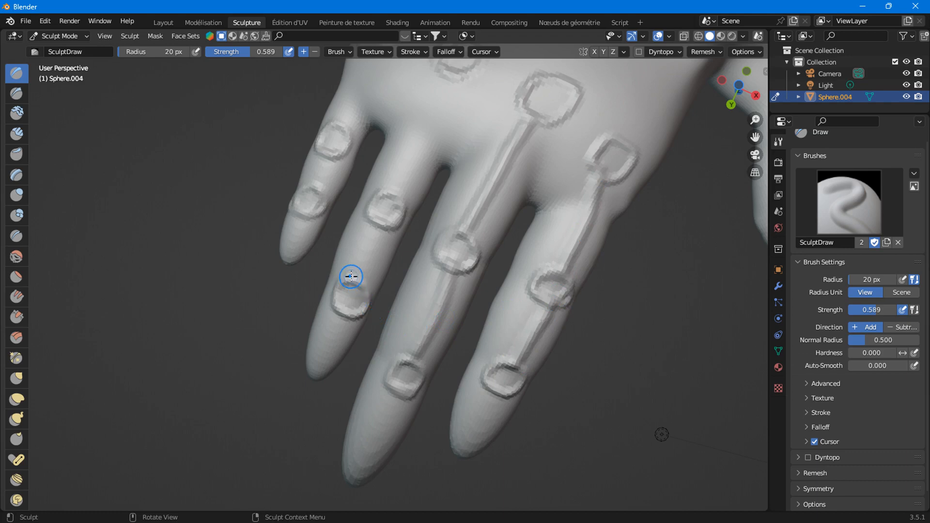
Draw raised tendon lines linking the joint rings to the base knuckles on the ring and little fingers
drag(351, 276, 426, 115)
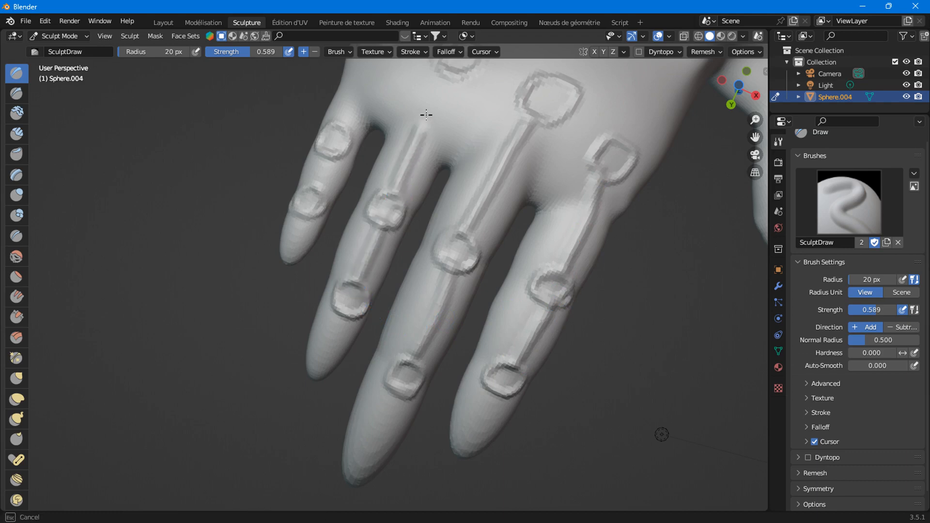
shift+middle_drag(354, 167, 398, 327)
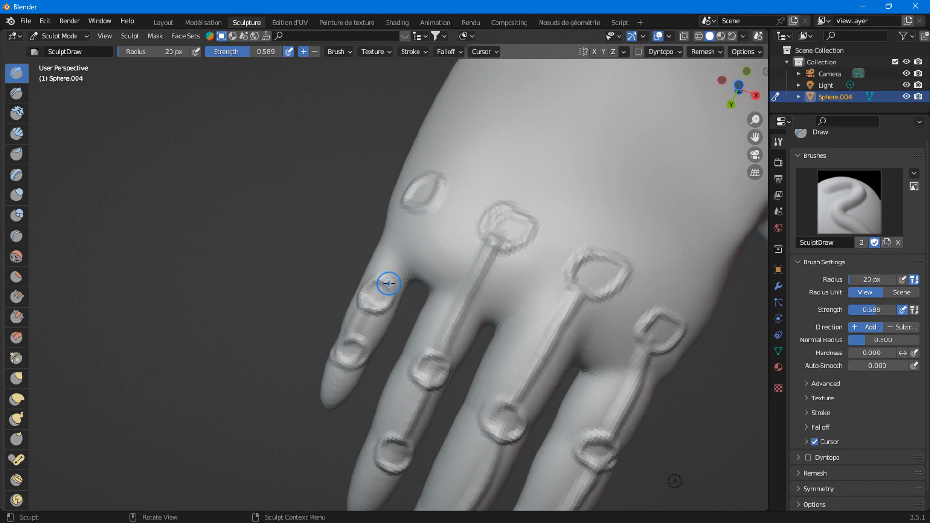
drag(389, 284, 415, 204)
Draw a raised tendon line connecting the two joint rings on the thumb
scroll(417, 262, down, 5)
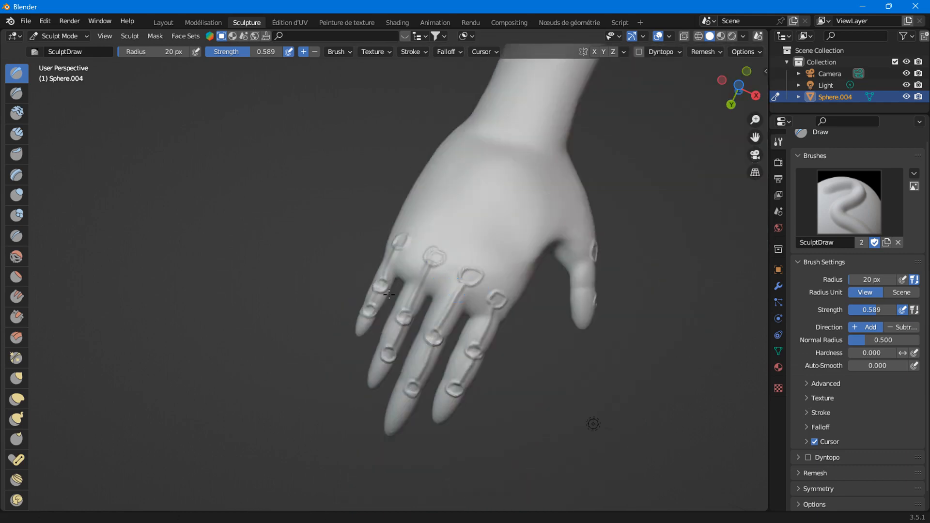
middle_drag(389, 294, 333, 297)
scroll(279, 327, up, 2)
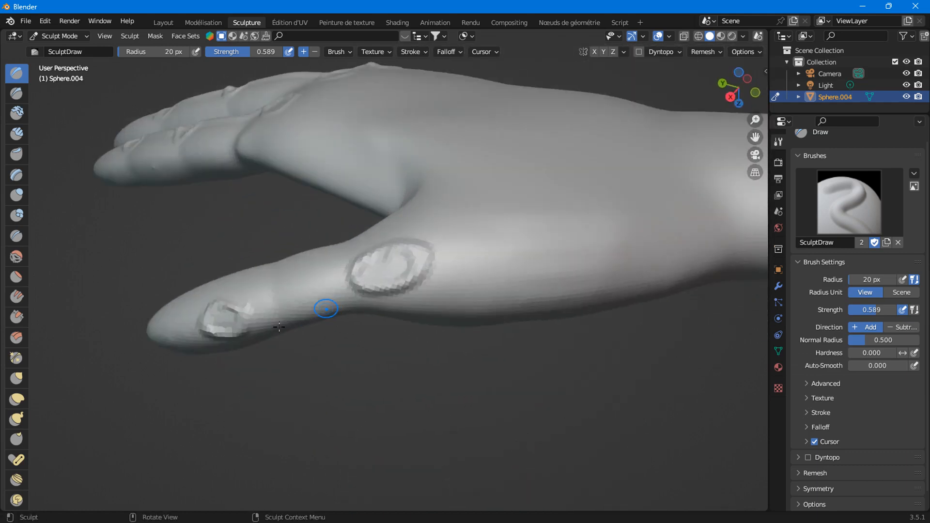
drag(345, 278, 350, 277)
scroll(484, 284, down, 2)
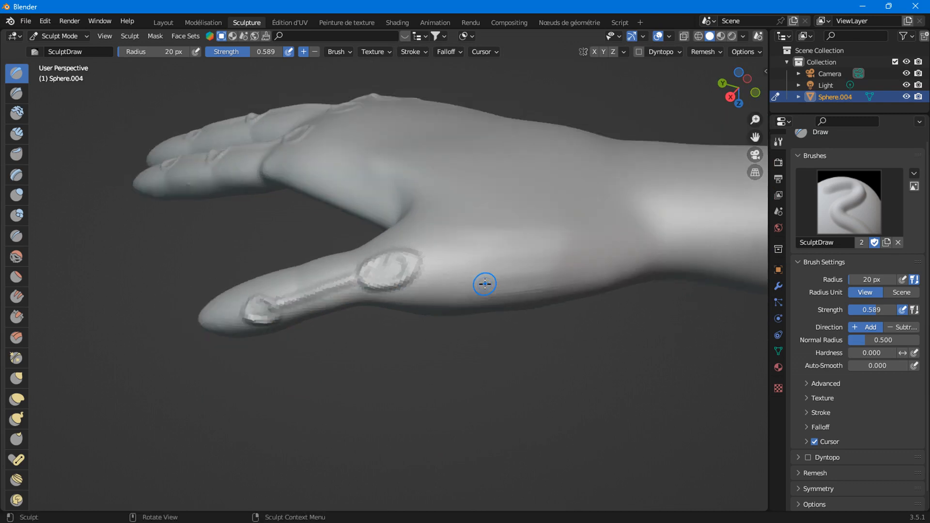
Draw a raised tendon line from the thumb's base ring to the wrist, undoing the first stroke and redrawing it closer to the outer edge
middle_drag(481, 292, 473, 326)
drag(402, 339, 539, 287)
drag(592, 265, 603, 263)
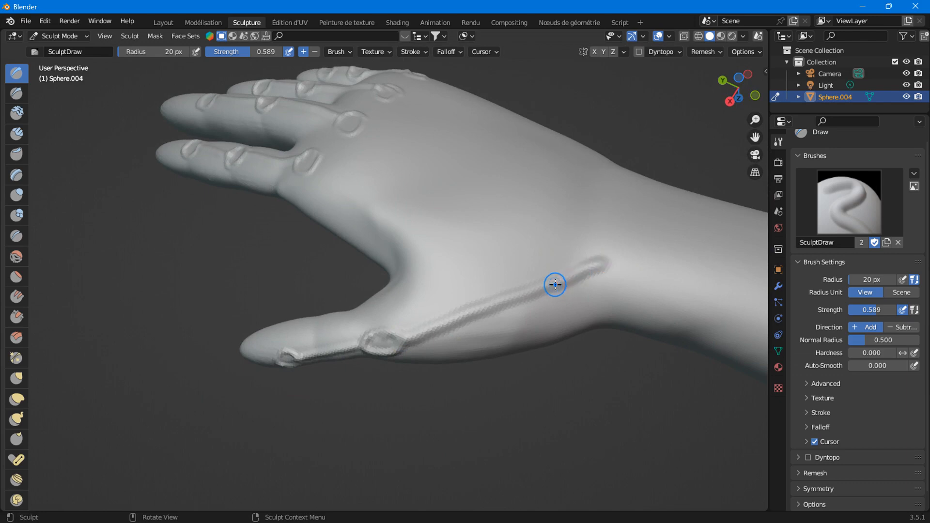
key(ctrl+z)
drag(405, 341, 534, 315)
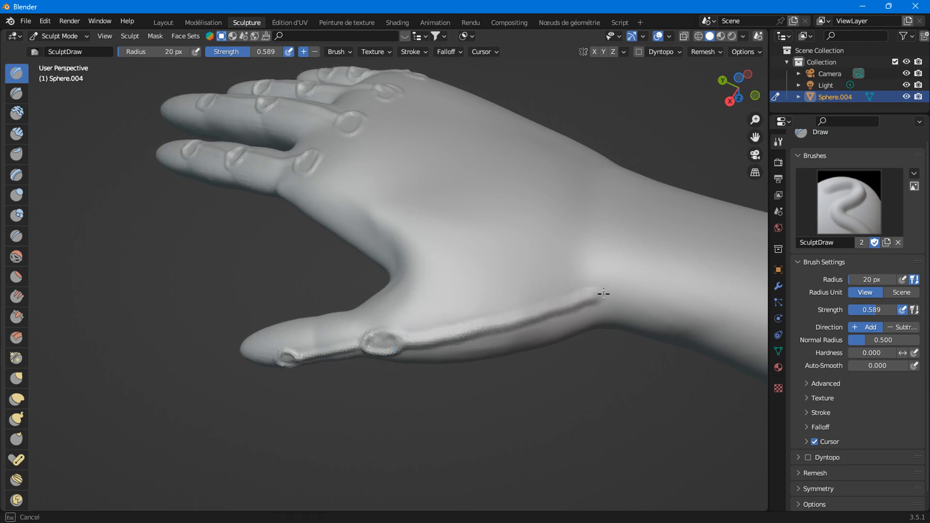
drag(603, 293, 605, 293)
Draw four raised tendon lines across the back of the hand, running from each finger's base knuckle ring to the wrist
mouse_move(604, 293)
middle_down()
mouse_move(477, 303)
mouse_move(353, 459)
mouse_move(426, 343)
mouse_move(369, 333)
middle_up()
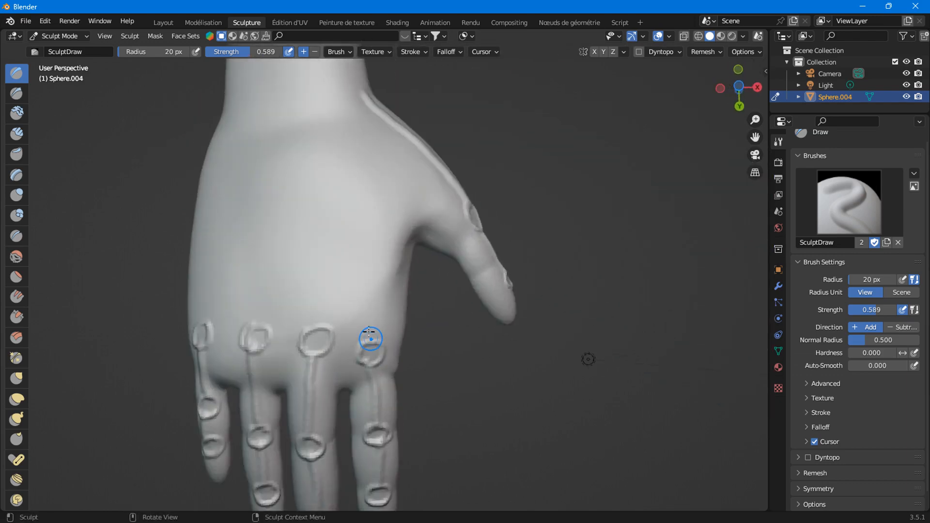
shift+middle_drag(365, 227, 381, 381)
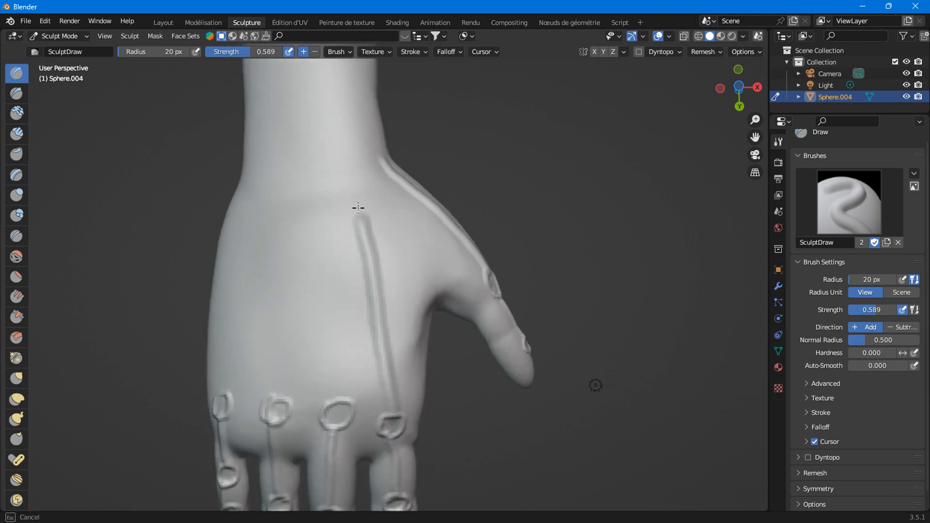
drag(359, 207, 352, 174)
drag(336, 386, 334, 376)
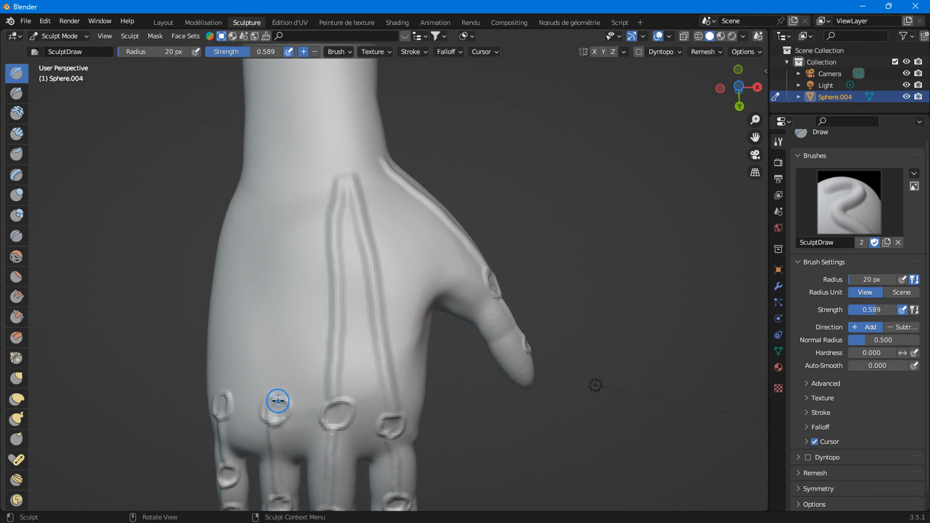
drag(277, 400, 273, 377)
drag(306, 212, 309, 172)
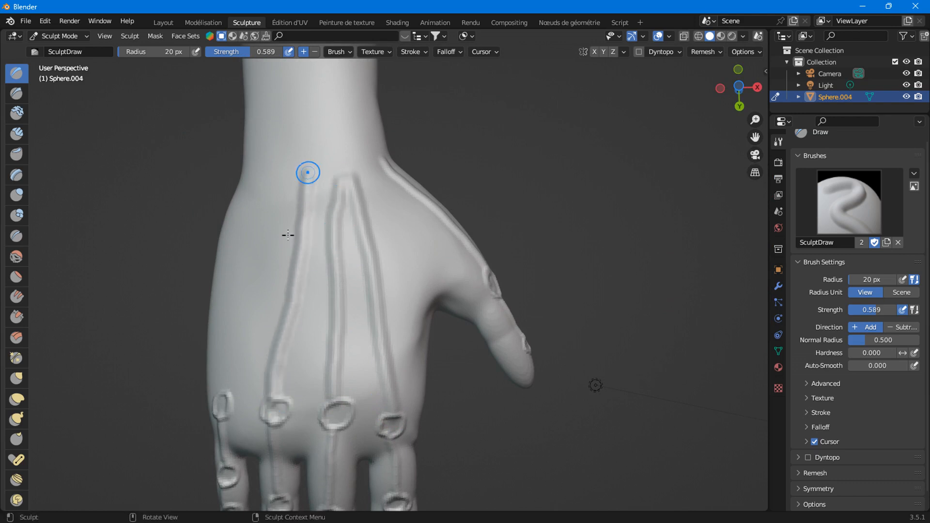
drag(220, 393, 258, 261)
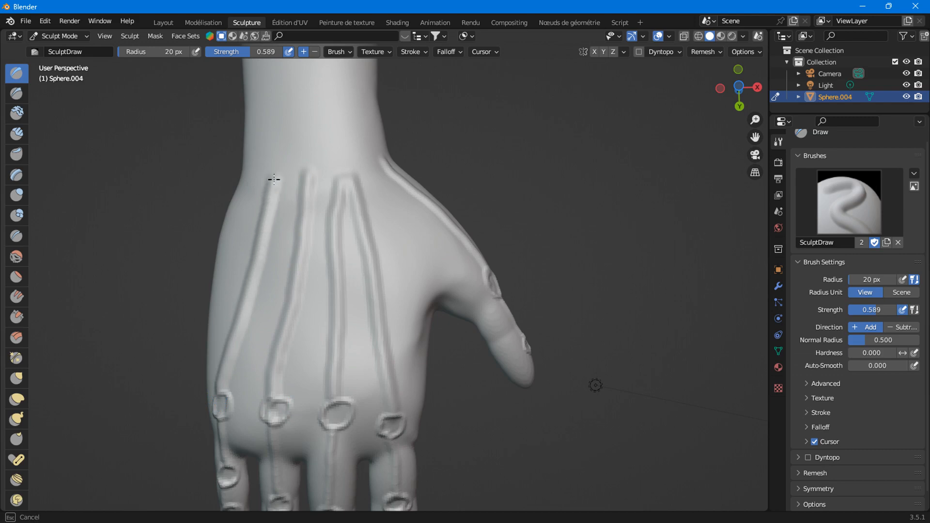
drag(274, 179, 275, 180)
Switch to the Elastic Deform brush in the bottom view of the hand and set its radius to 87 px
scroll(306, 316, down, 2)
shift+middle_drag(333, 382, 396, 279)
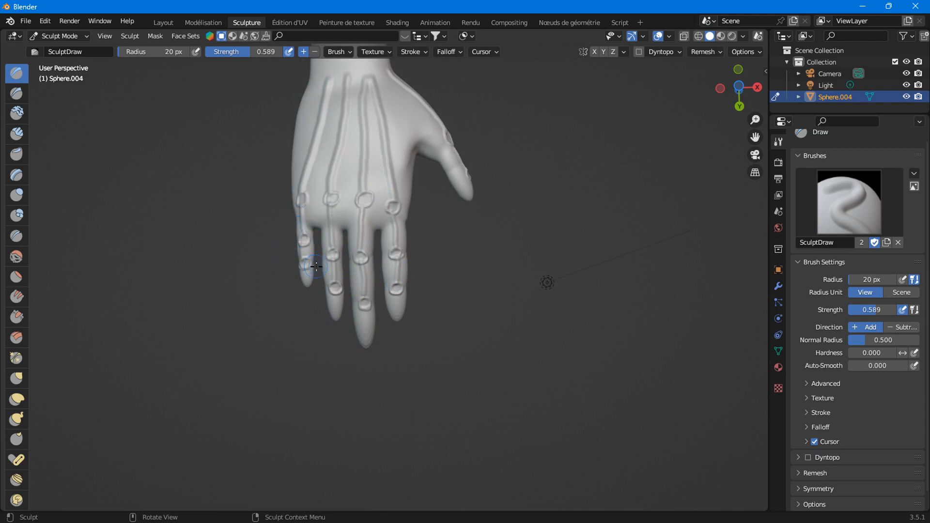
mouse_move(316, 266)
middle_down()
mouse_move(501, 332)
mouse_move(376, 89)
mouse_move(408, 129)
mouse_move(400, 380)
mouse_move(382, 284)
middle_up()
click(738, 88)
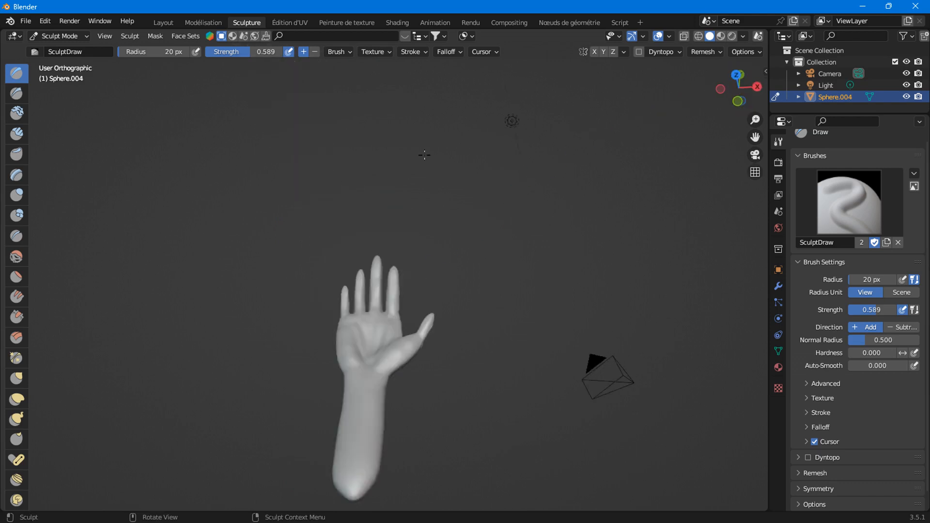
scroll(579, 230, up, 2)
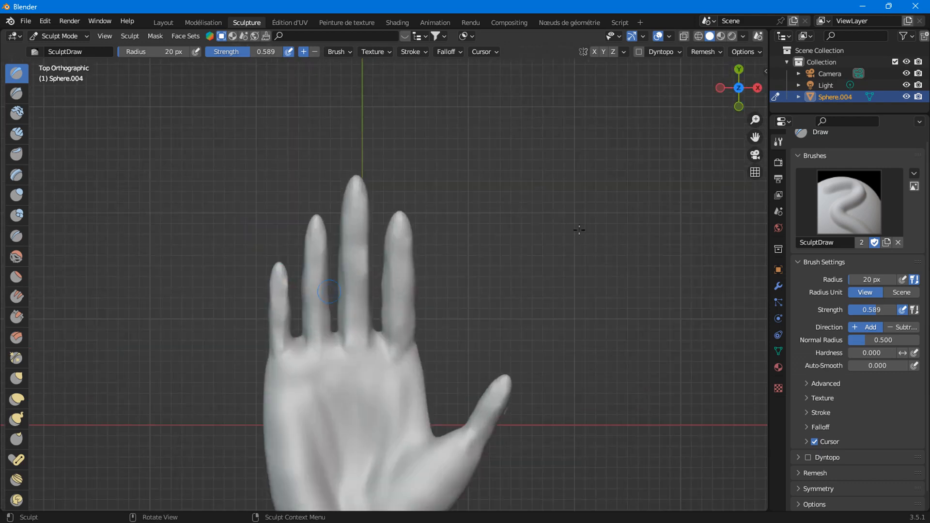
click(739, 88)
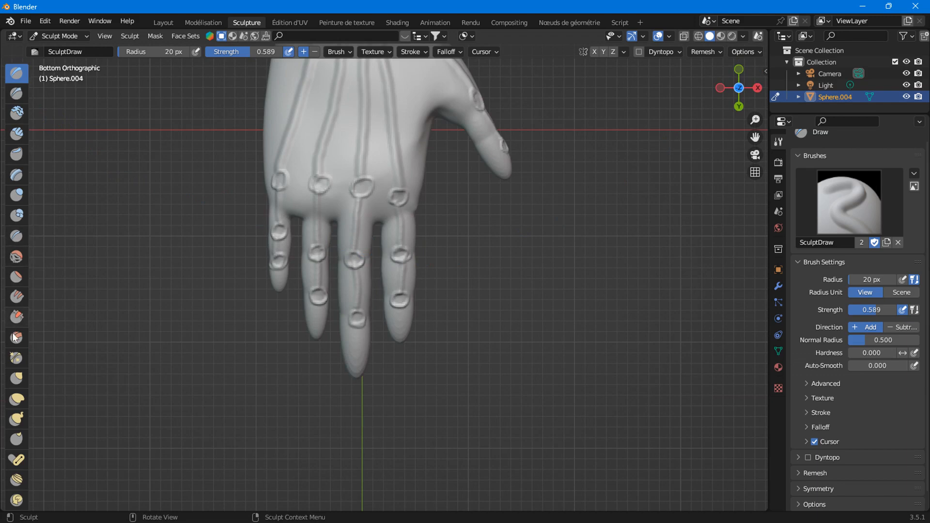
click(17, 398)
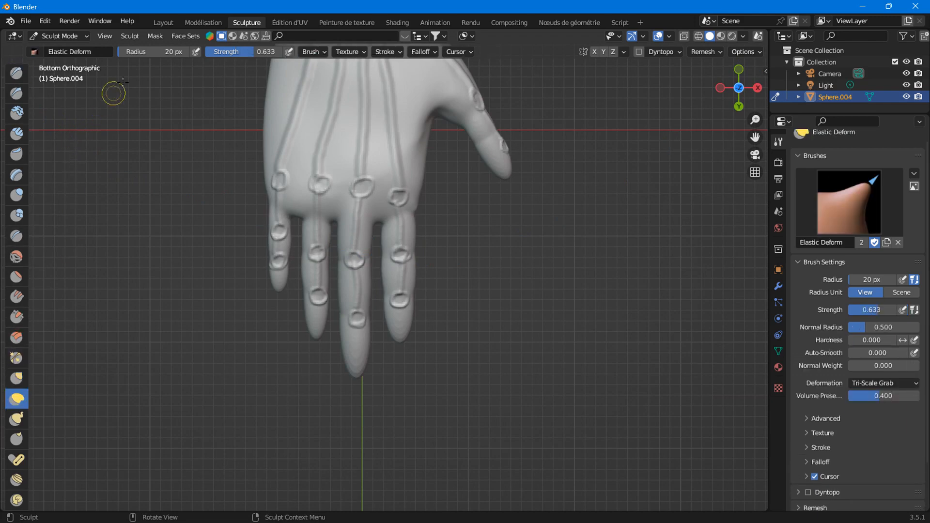
drag(159, 51, 203, 59)
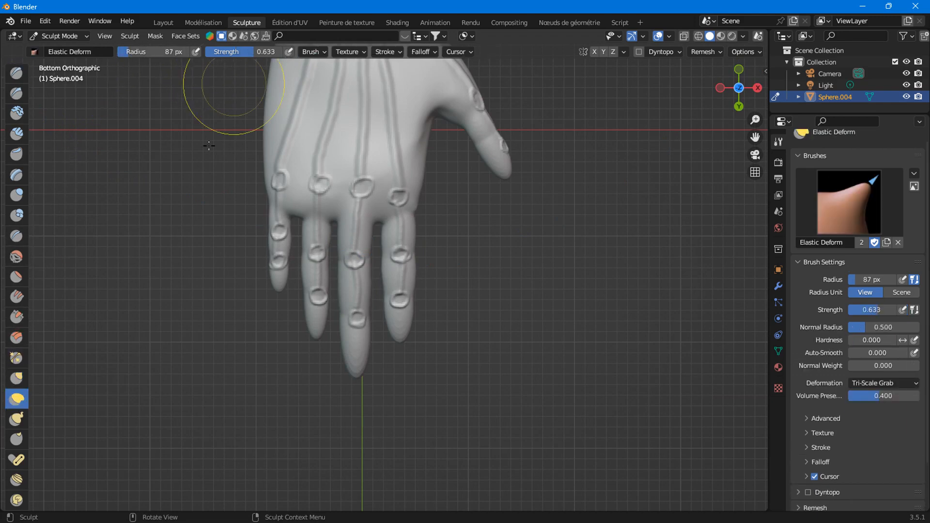
Bend the little finger outward, away from the ring finger, and adjust its joints and tip into a smooth angled shape
scroll(222, 316, up, 2)
shift+middle_drag(222, 322, 402, 349)
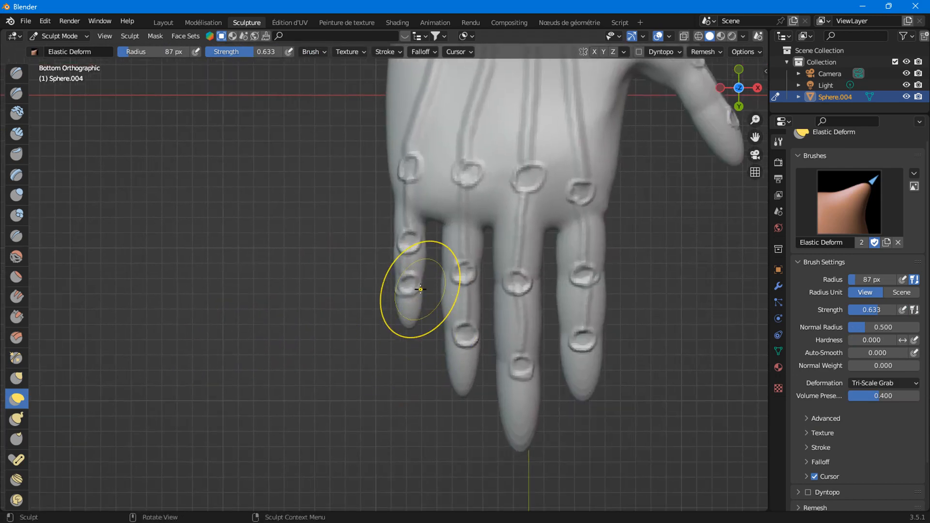
drag(398, 312, 339, 312)
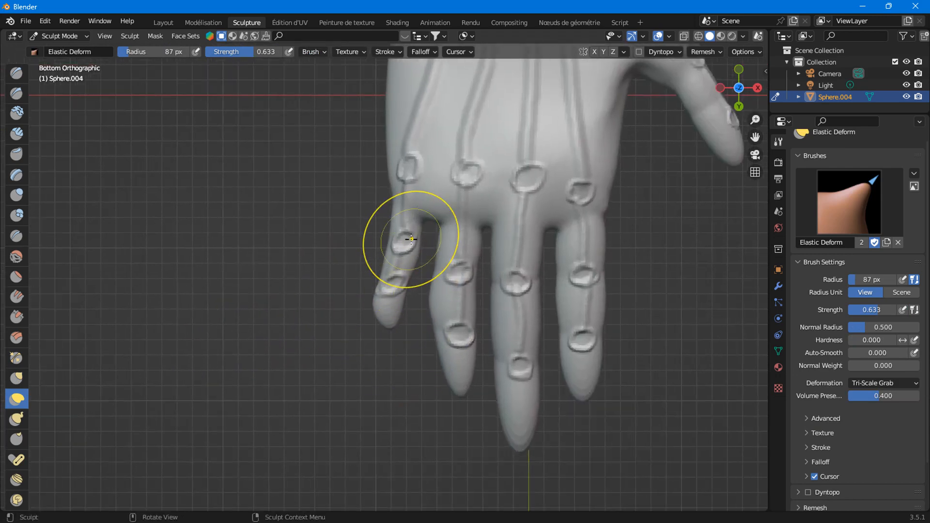
drag(401, 238, 385, 223)
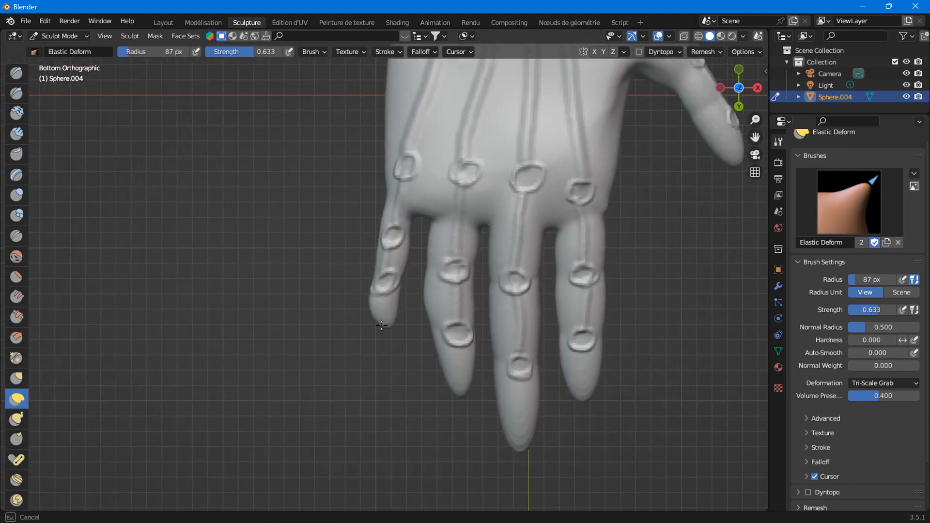
scroll(373, 324, up, 2)
drag(381, 325, 391, 310)
drag(397, 329, 381, 318)
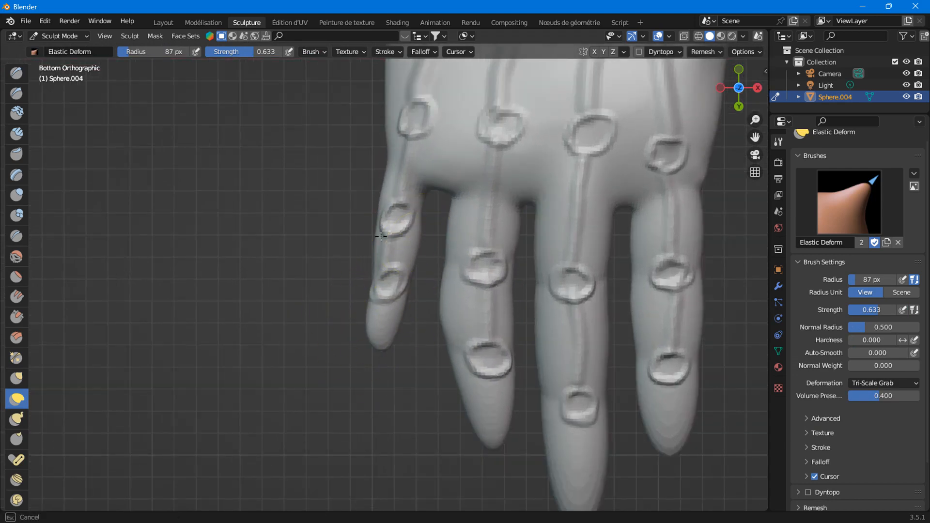
drag(381, 237, 378, 236)
mouse_move(386, 237)
mouse_down()
mouse_move(369, 235)
mouse_move(380, 209)
mouse_move(380, 242)
mouse_up()
Pull the ring finger's tip toward the little finger and straighten the bulge between its two joints
scroll(394, 296, down, 5)
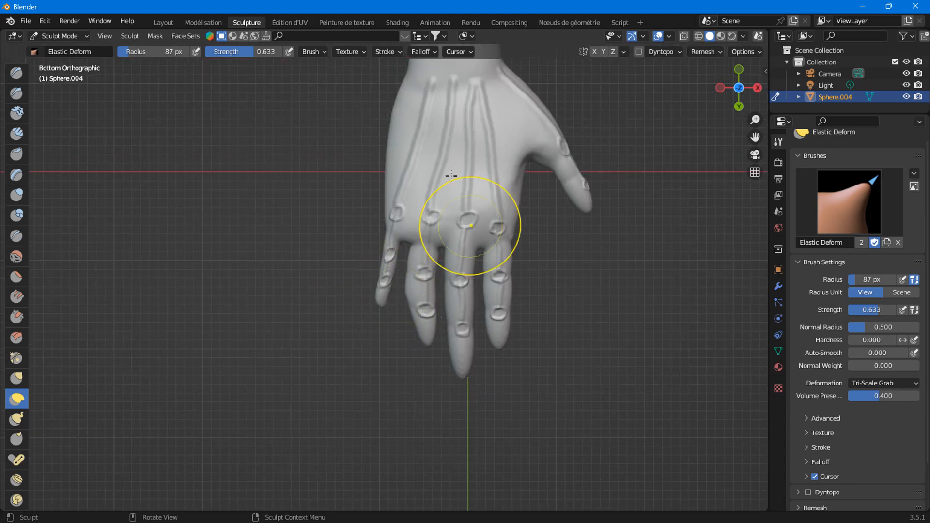
scroll(441, 286, up, 4)
scroll(450, 319, up, 2)
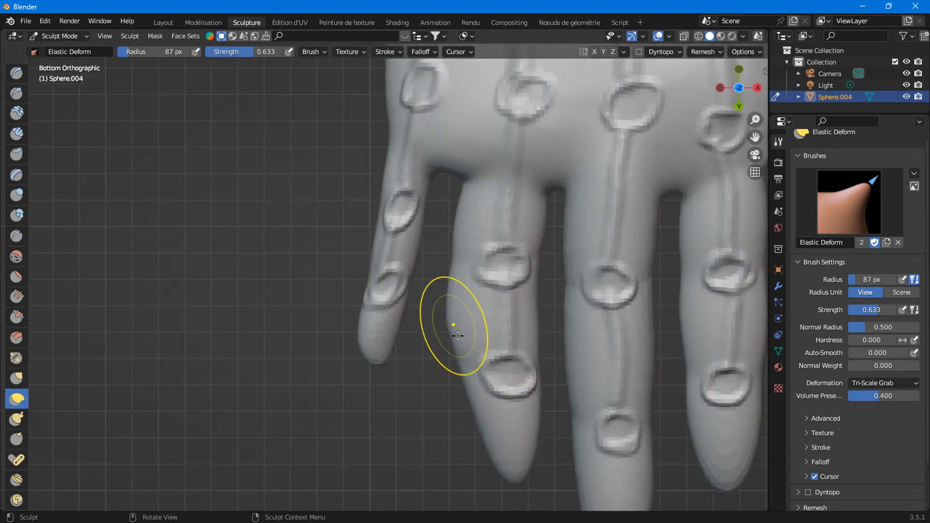
mouse_move(486, 386)
mouse_down()
mouse_move(472, 382)
mouse_move(420, 410)
mouse_up()
scroll(480, 392, down, 2)
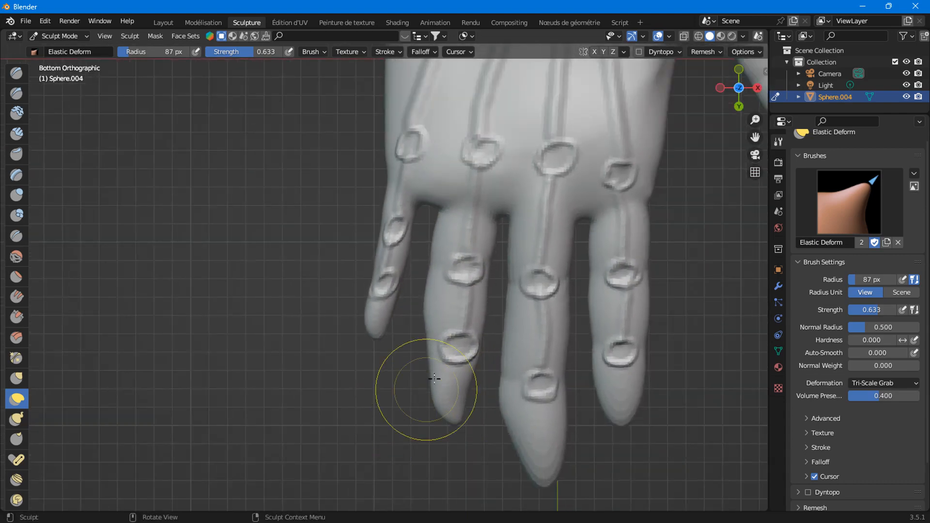
drag(449, 356, 455, 351)
drag(448, 307, 468, 303)
drag(468, 302, 455, 306)
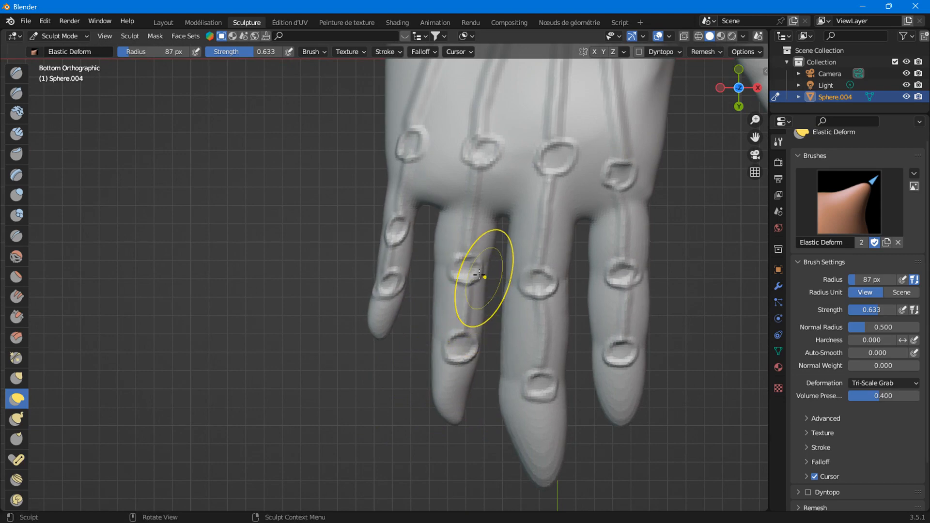
Shift the ring finger's middle joint and upper segment toward the little finger, and move the little finger's base and tip outward
drag(481, 275, 471, 275)
drag(484, 224, 474, 225)
mouse_move(414, 201)
mouse_down()
mouse_move(394, 188)
mouse_move(420, 203)
mouse_move(429, 181)
mouse_move(397, 202)
mouse_up()
scroll(422, 203, up, 2)
mouse_move(399, 286)
mouse_down()
mouse_move(387, 288)
mouse_move(399, 317)
mouse_move(367, 340)
mouse_up()
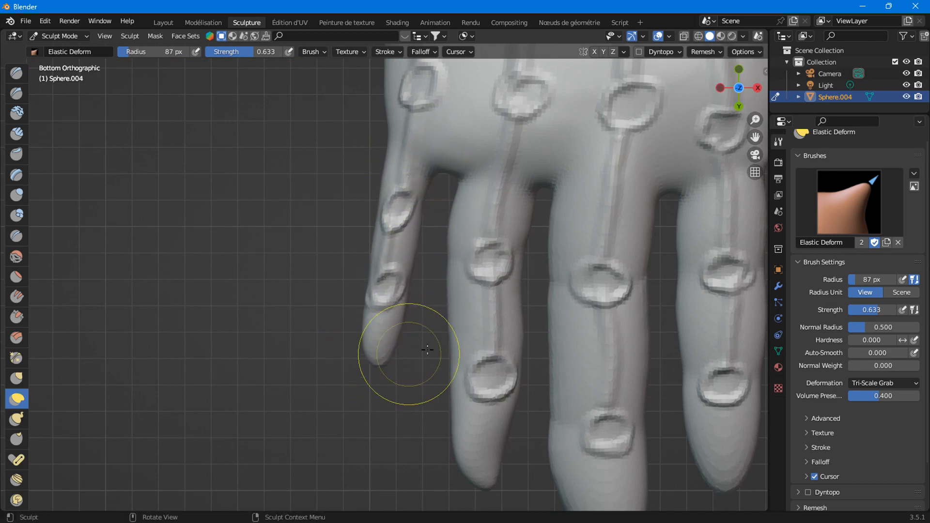
Swing the ring finger's tip and outer joint toward the little finger, and push in its outer side to slim it
scroll(480, 400, down, 2)
drag(455, 414, 412, 419)
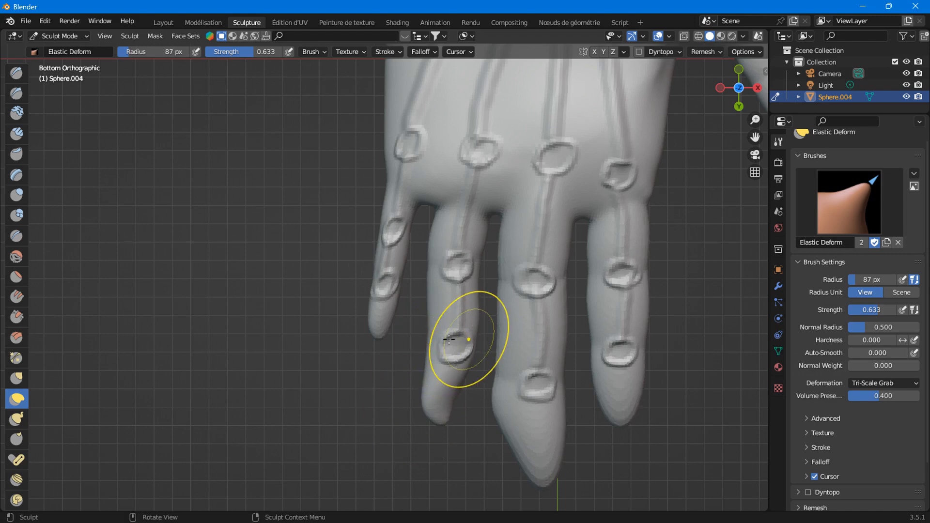
mouse_move(449, 339)
mouse_down()
mouse_move(433, 342)
mouse_move(446, 379)
mouse_up()
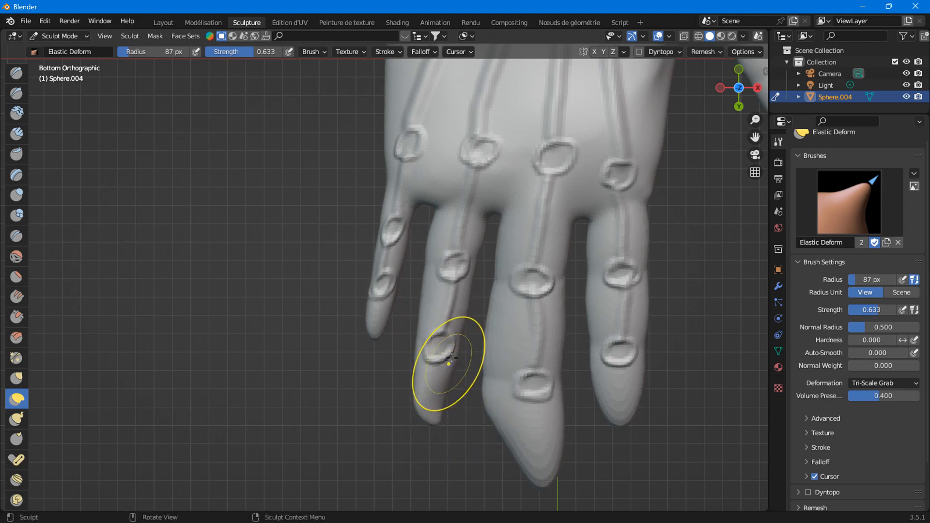
drag(427, 244, 457, 236)
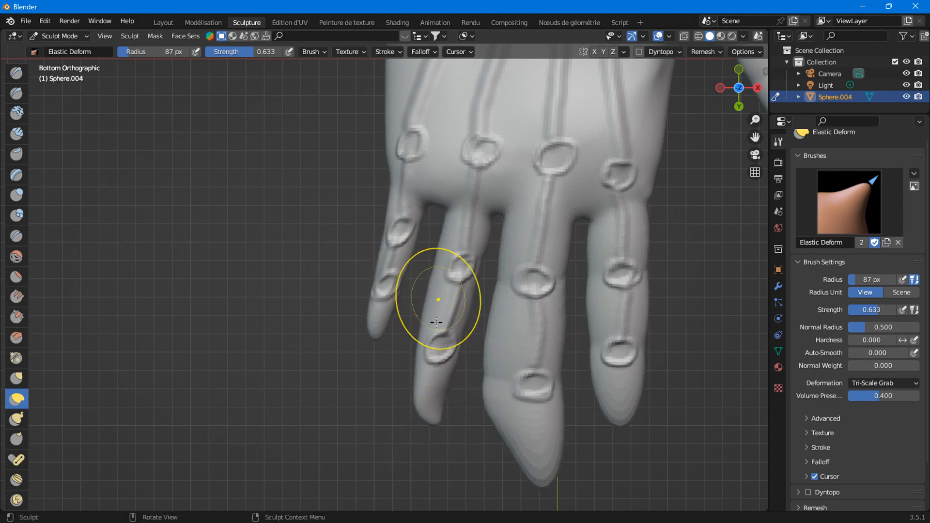
mouse_move(429, 356)
mouse_down()
mouse_move(432, 395)
mouse_move(429, 374)
mouse_move(444, 381)
mouse_move(430, 417)
mouse_move(443, 409)
mouse_up()
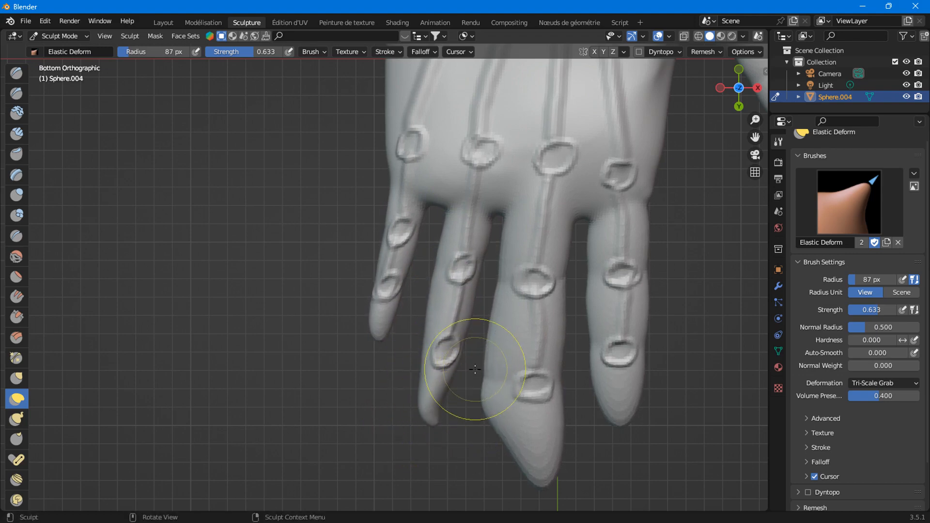
mouse_move(425, 344)
mouse_down()
mouse_move(446, 469)
mouse_move(411, 453)
mouse_move(440, 405)
mouse_move(405, 446)
mouse_move(470, 461)
mouse_move(466, 508)
mouse_move(421, 463)
mouse_move(441, 497)
mouse_up()
Push in the side of the ring finger's tip that faces the little finger to refine its taper
scroll(453, 435, up, 2)
mouse_move(440, 498)
middle_down()
mouse_move(458, 380)
mouse_move(446, 260)
mouse_move(481, 266)
mouse_move(481, 280)
mouse_move(565, 245)
mouse_move(569, 228)
mouse_move(573, 234)
mouse_move(557, 242)
mouse_move(477, 266)
mouse_move(467, 245)
mouse_move(450, 260)
mouse_move(450, 342)
middle_up()
scroll(450, 342, up, 2)
scroll(480, 336, up, 3)
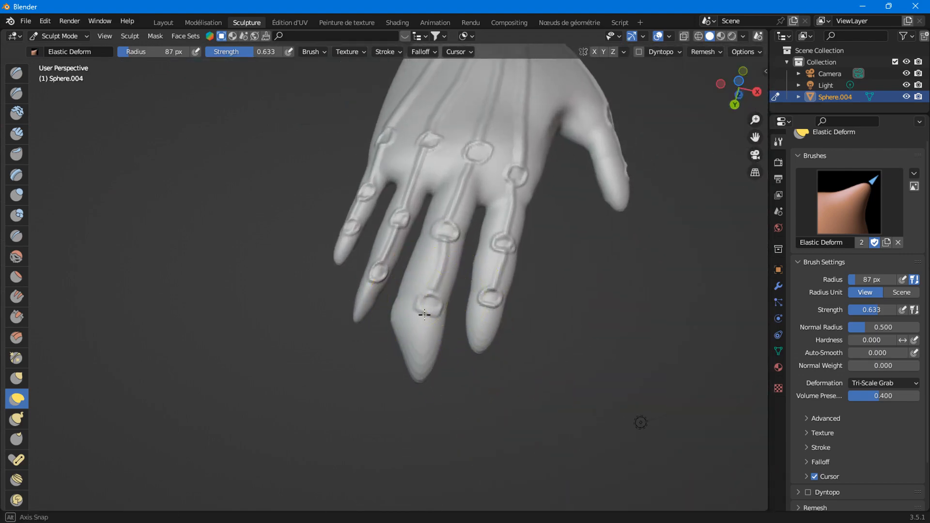
mouse_move(409, 353)
middle_down()
mouse_move(429, 349)
mouse_move(554, 245)
mouse_move(475, 293)
mouse_move(571, 278)
mouse_move(530, 167)
mouse_move(536, 173)
mouse_move(513, 190)
mouse_move(609, 131)
mouse_move(429, 332)
mouse_move(434, 345)
mouse_move(420, 339)
middle_up()
scroll(438, 348, up, 2)
scroll(418, 337, up, 1)
scroll(387, 327, down, 6)
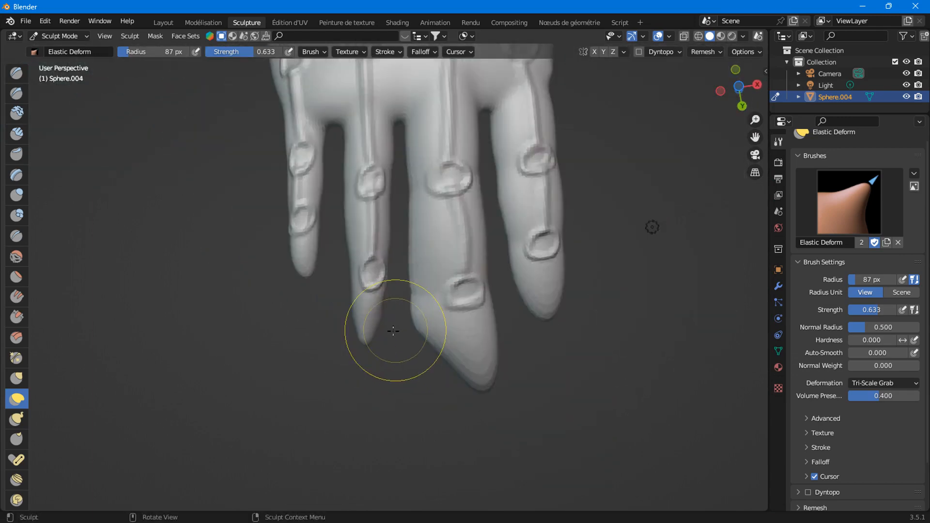
scroll(392, 293, up, 2)
scroll(377, 322, up, 4)
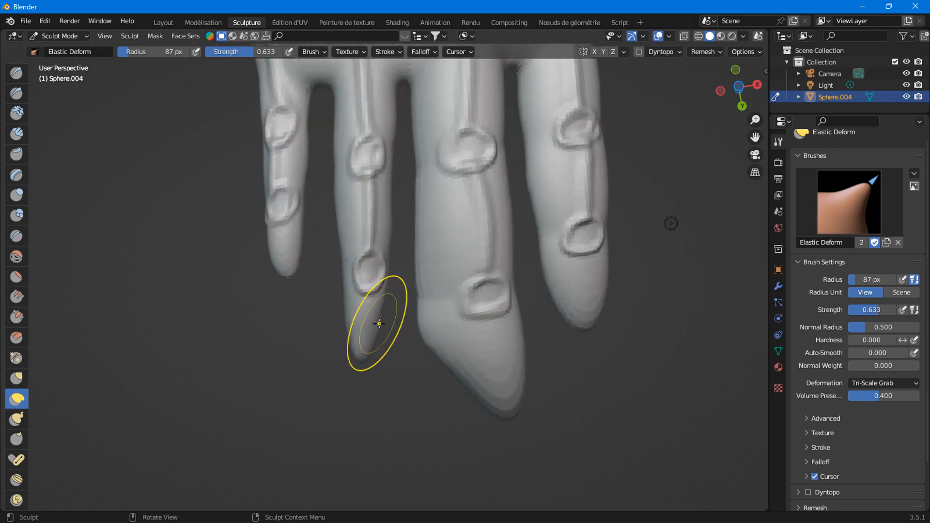
scroll(376, 320, down, 3)
middle_drag(374, 301, 384, 104)
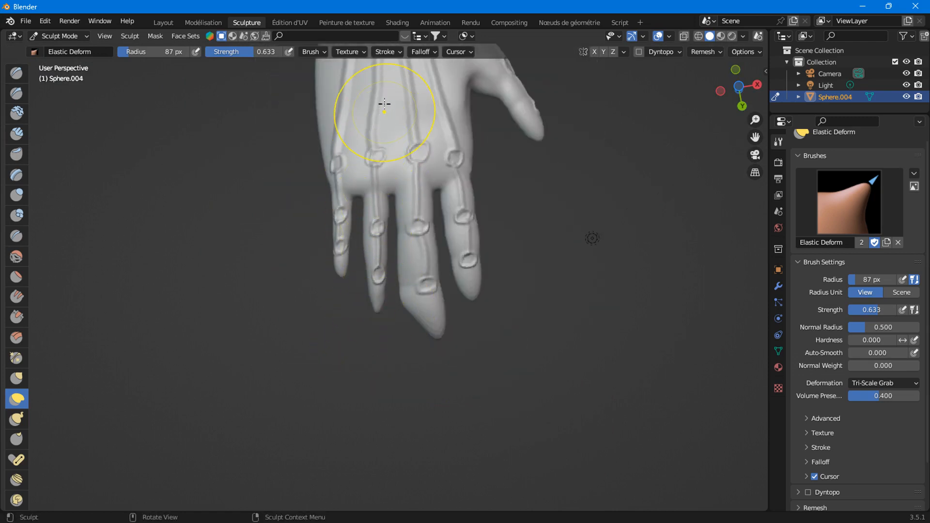
scroll(372, 305, down, 4)
scroll(380, 310, up, 8)
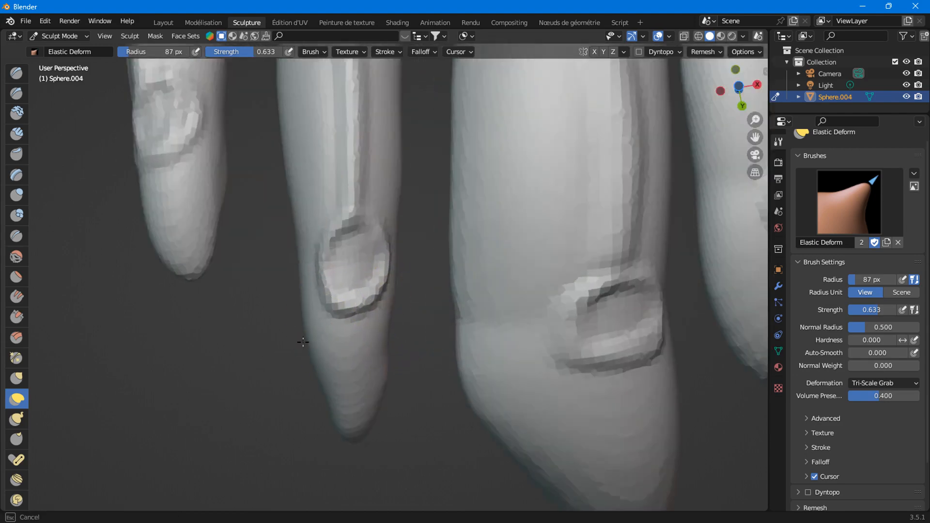
mouse_move(302, 342)
mouse_down()
mouse_move(313, 374)
mouse_move(332, 365)
mouse_move(344, 340)
mouse_up()
scroll(335, 387, down, 3)
scroll(394, 356, down, 5)
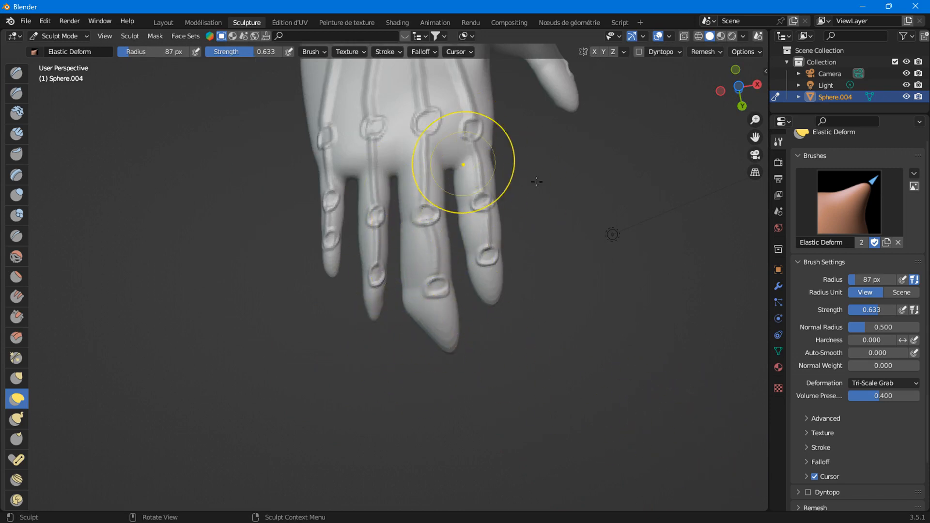
Examine the shape and spacing of the four fingers from below, and the index finger's profile from the side
key(ctrl+KP_7)
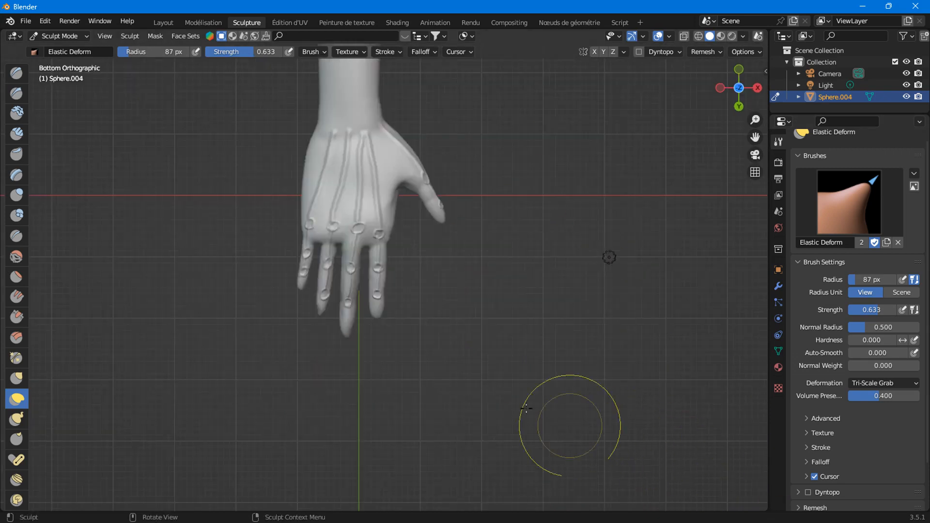
scroll(488, 388, up, 4)
scroll(471, 358, up, 3)
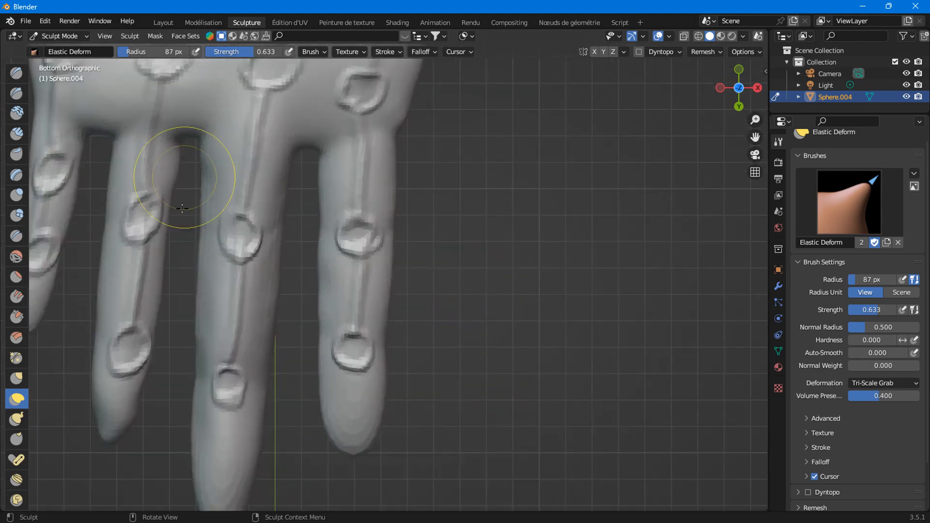
scroll(250, 281, down, 4)
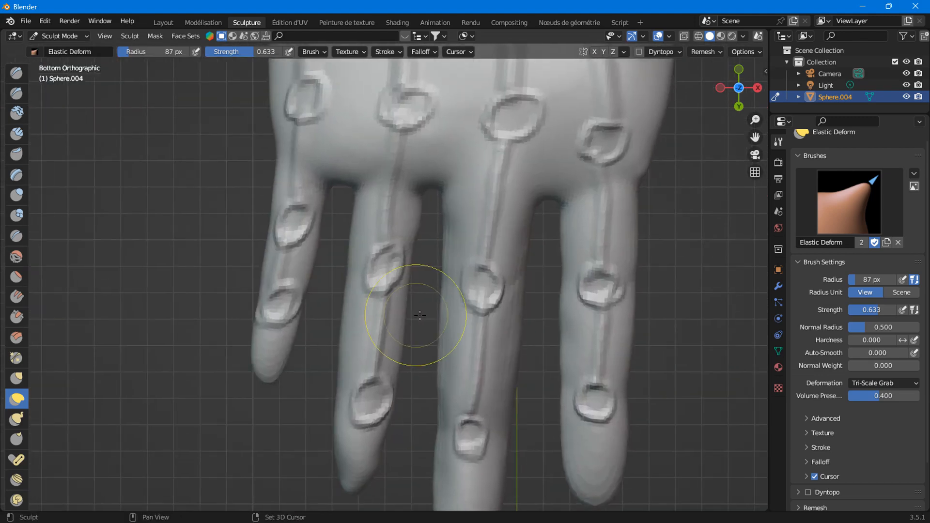
scroll(416, 308, up, 7)
scroll(410, 293, down, 4)
scroll(359, 193, up, 3)
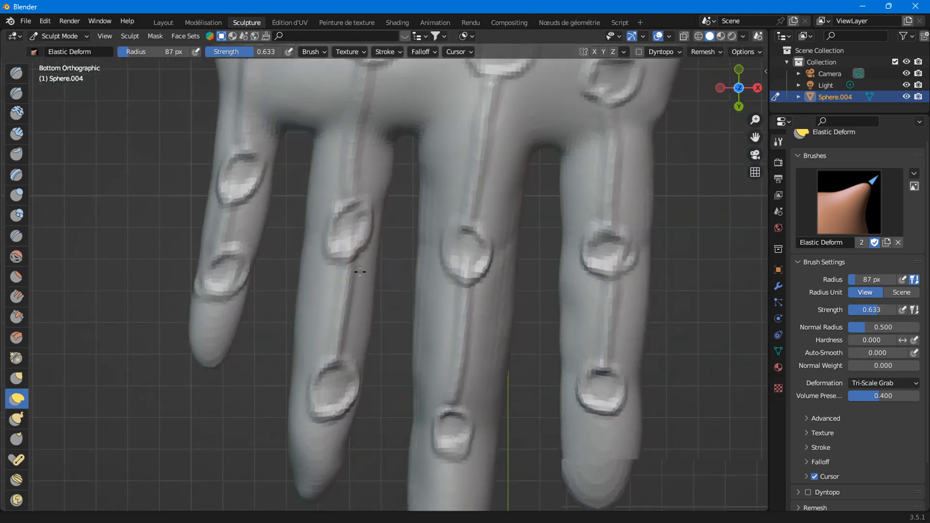
scroll(362, 199, down, 3)
scroll(482, 239, up, 6)
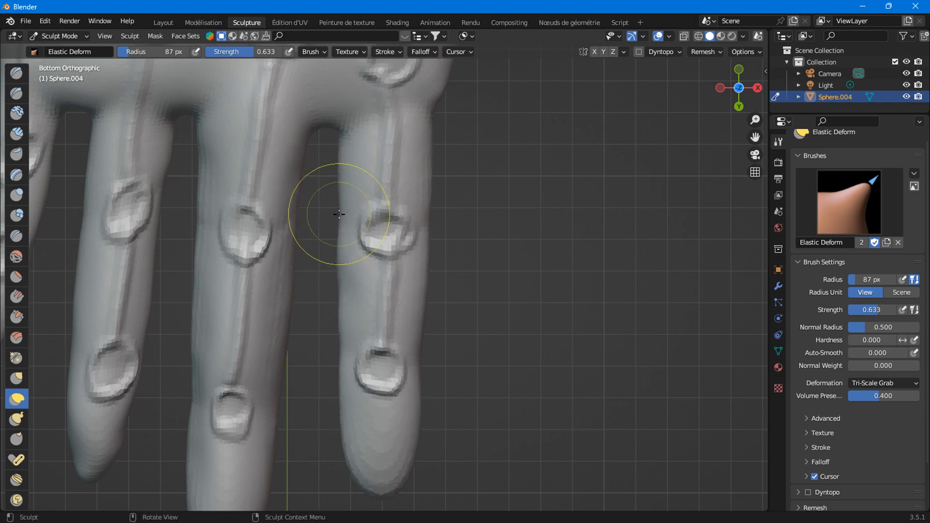
scroll(339, 212, up, 1)
shift+middle_drag(347, 198, 308, 263)
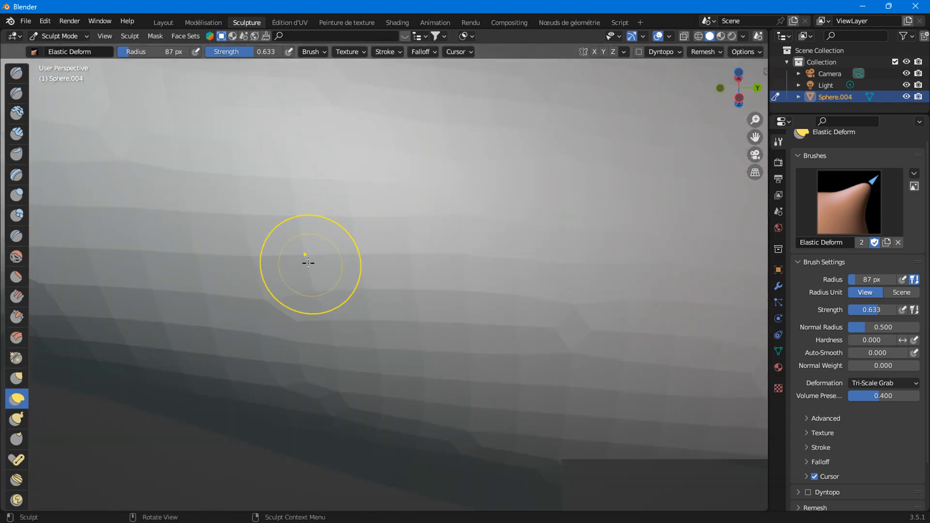
scroll(308, 263, down, 8)
middle_drag(394, 295, 218, 264)
scroll(291, 271, up, 3)
mouse_move(293, 271)
middle_down()
mouse_move(332, 243)
mouse_move(337, 253)
middle_up()
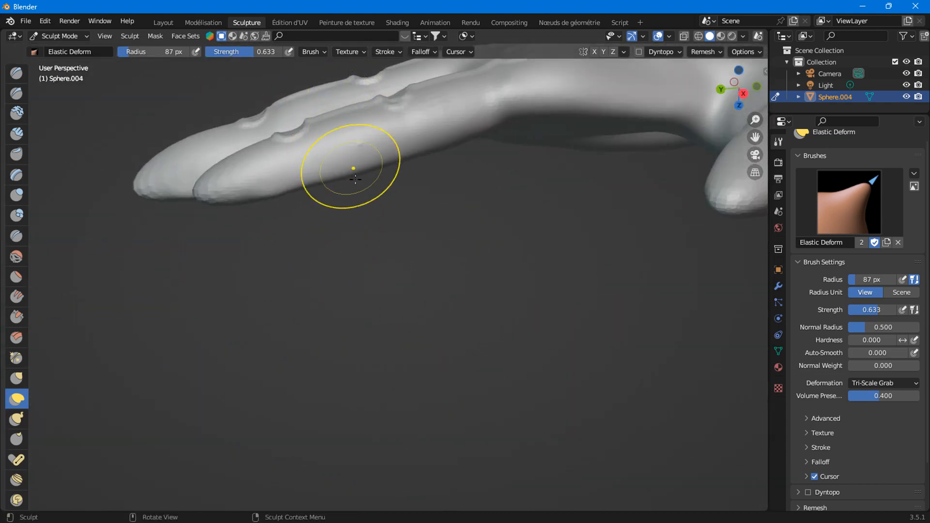
middle_drag(355, 179, 449, 242)
scroll(450, 238, down, 5)
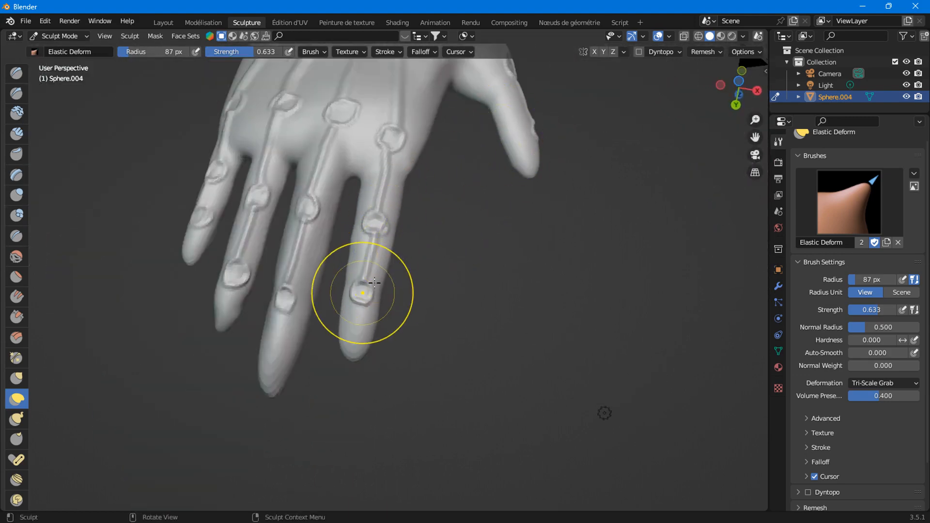
In the bottom view, widen the middle finger around its outer joint by pulling both of its sides slightly outward
click(739, 93)
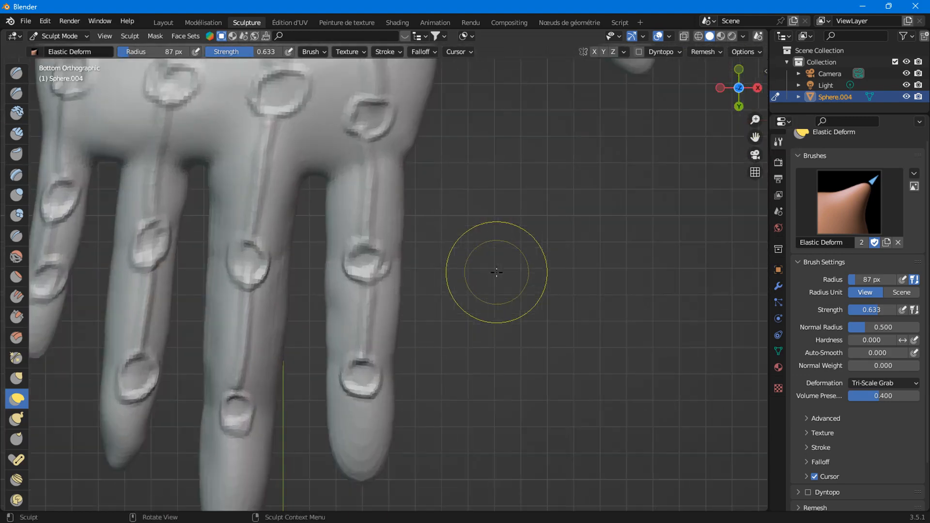
scroll(393, 249, up, 3)
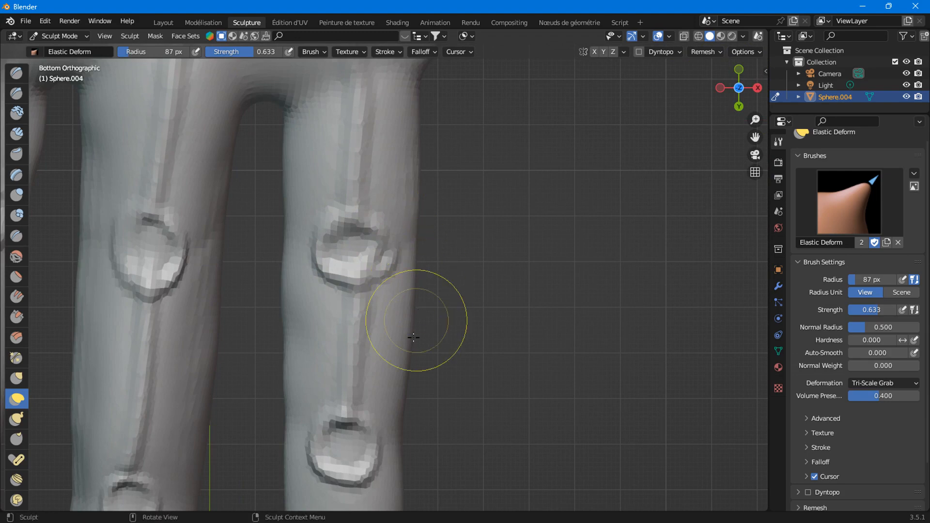
shift+middle_drag(414, 337, 357, 238)
scroll(373, 267, down, 3)
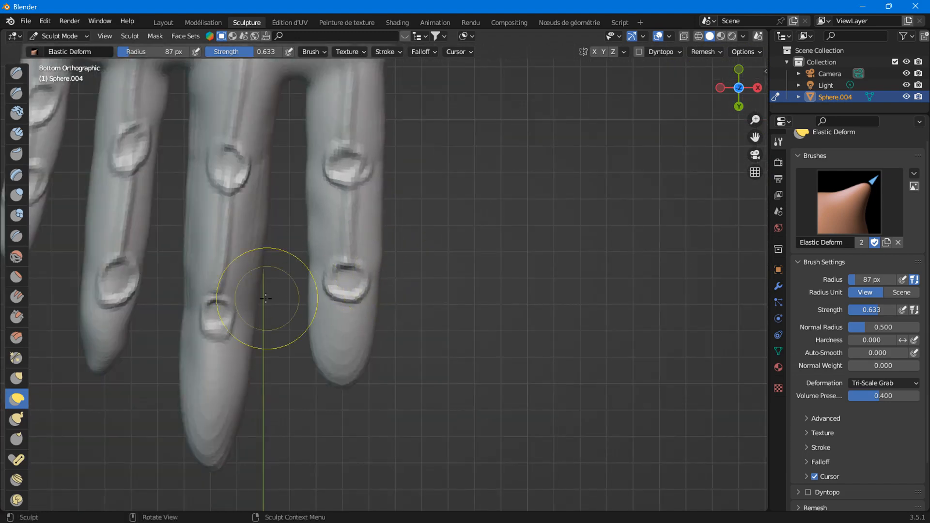
scroll(290, 305, up, 2)
drag(303, 337, 313, 337)
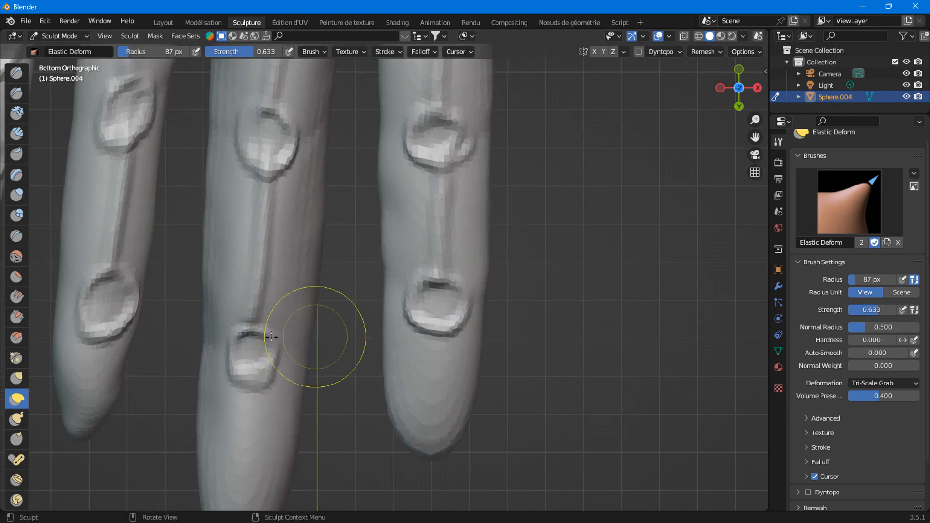
drag(213, 339, 202, 341)
shift+middle_drag(261, 334, 248, 414)
scroll(314, 217, down, 10)
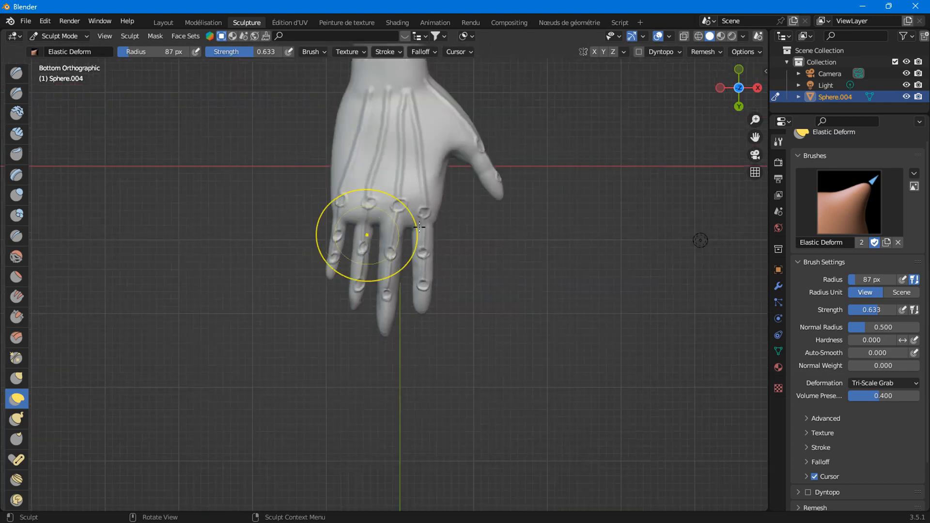
Smooth the tendon line between the middle finger's two joint rings with the Smooth brush at strength 0.239
mouse_move(419, 226)
shift+middle_down()
mouse_move(415, 282)
mouse_move(295, 245)
mouse_move(386, 270)
mouse_move(378, 317)
mouse_move(369, 308)
mouse_move(405, 253)
mouse_move(366, 264)
mouse_move(356, 304)
mouse_move(339, 291)
shift+middle_up()
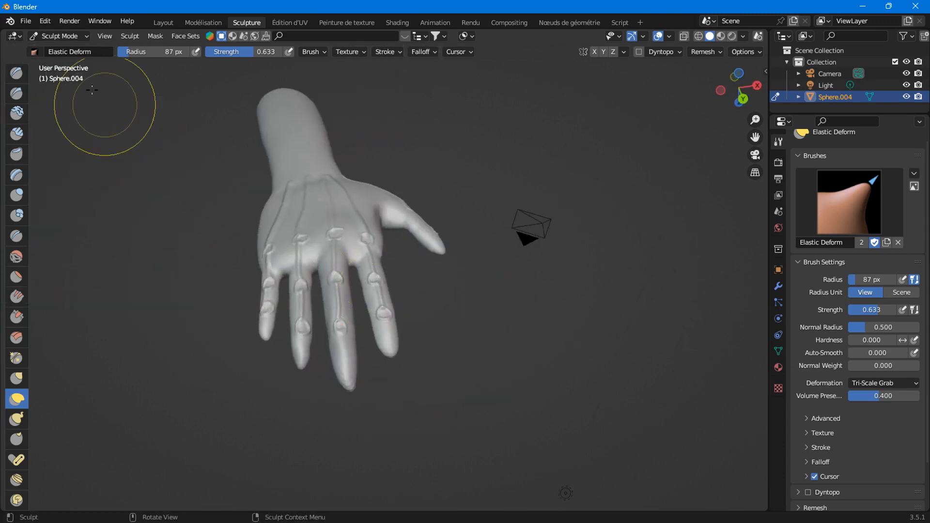
click(15, 255)
scroll(234, 297, up, 5)
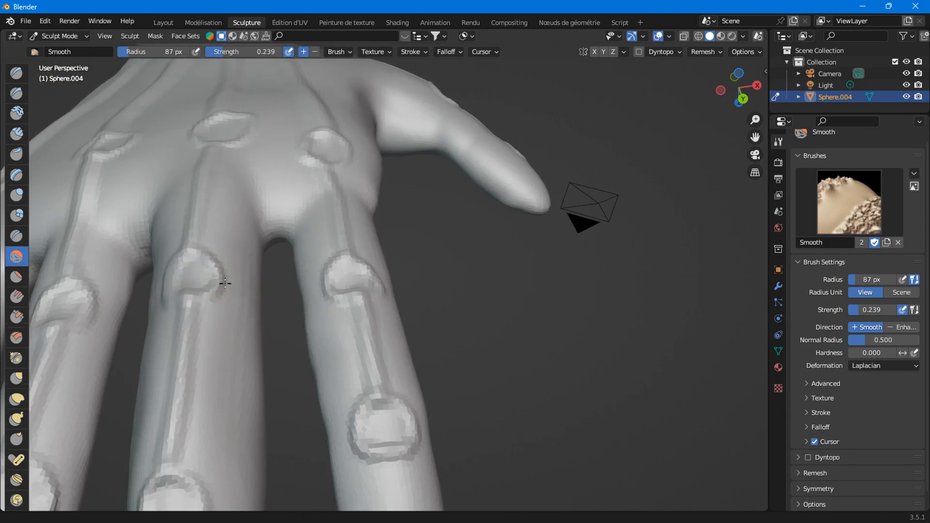
mouse_move(222, 282)
middle_down()
mouse_move(310, 246)
mouse_move(363, 257)
mouse_move(298, 233)
middle_up()
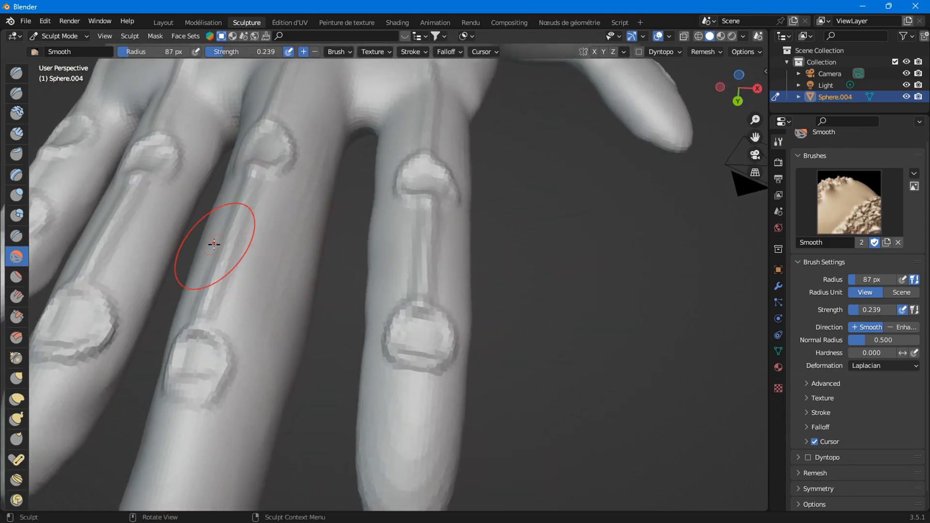
drag(263, 204, 240, 245)
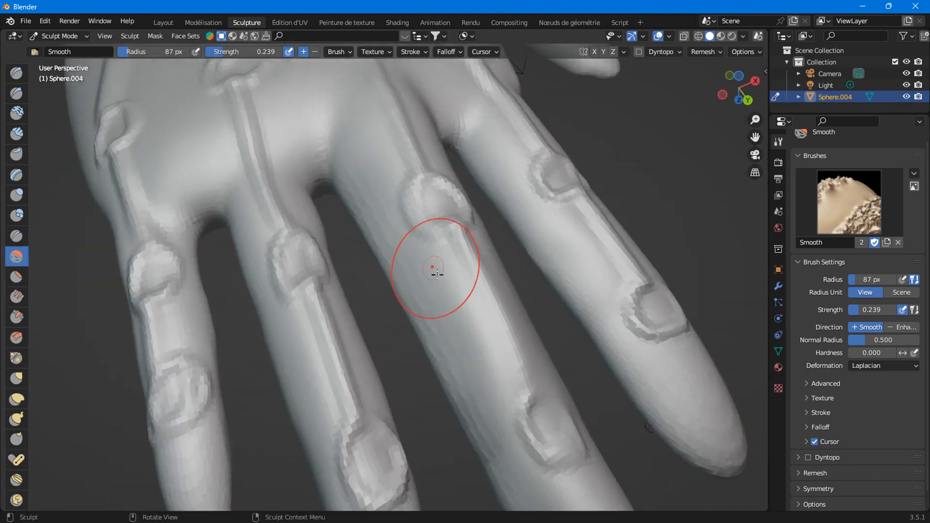
drag(432, 270, 426, 344)
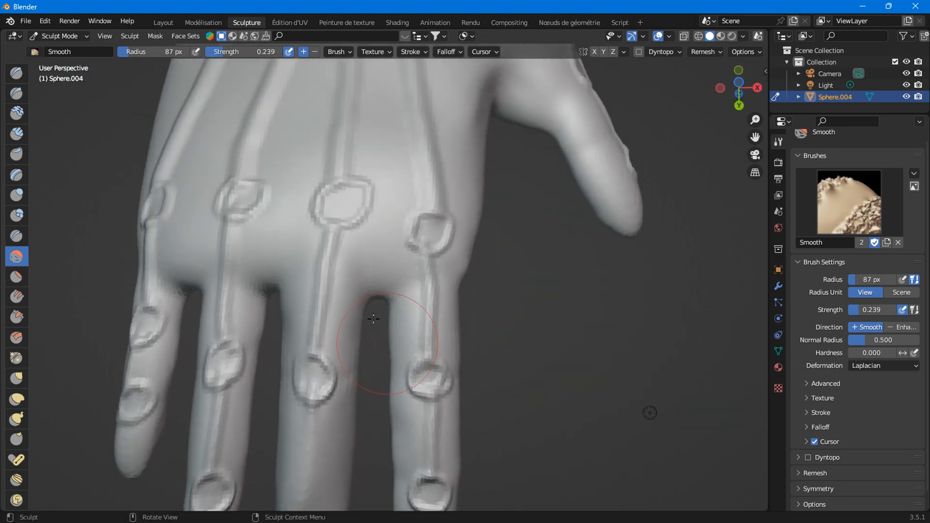
Smooth the middle finger's tendon below its base knuckle, and the index finger's tendon and joint rings
scroll(353, 299, up, 2)
mouse_move(304, 293)
mouse_down()
mouse_move(304, 325)
mouse_move(266, 358)
mouse_up()
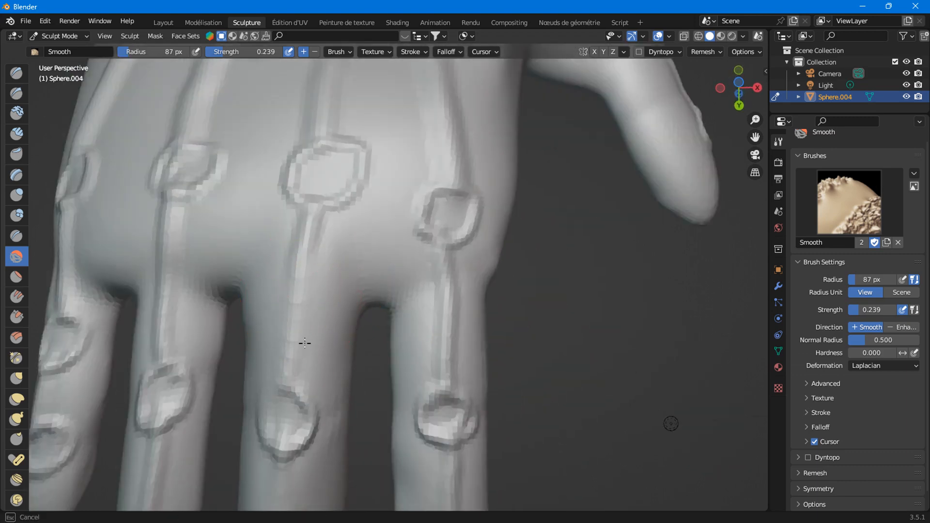
drag(394, 361, 396, 363)
shift+middle_drag(438, 373, 344, 221)
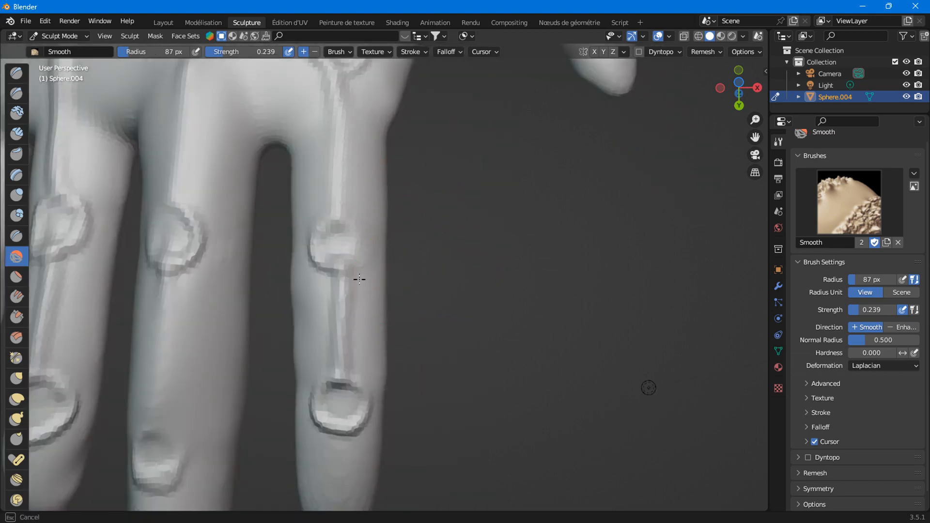
drag(356, 357, 311, 390)
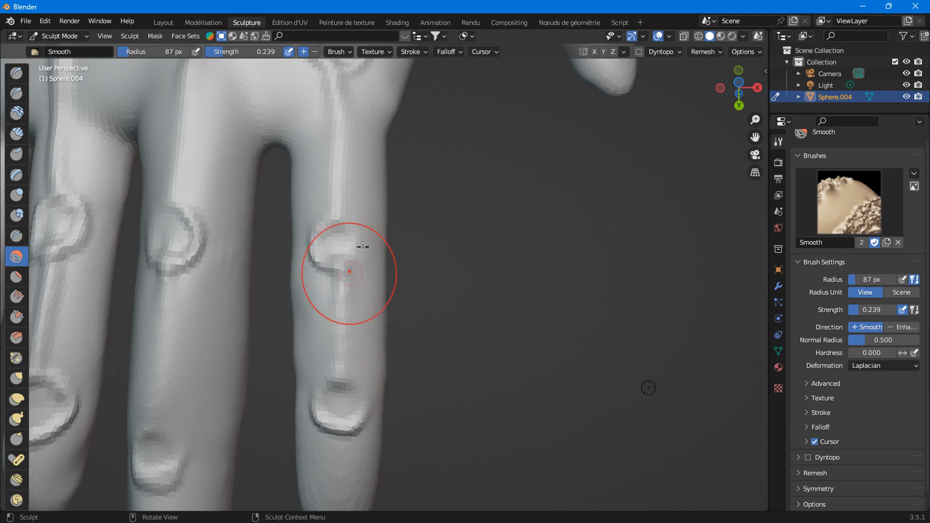
scroll(400, 247, down, 5)
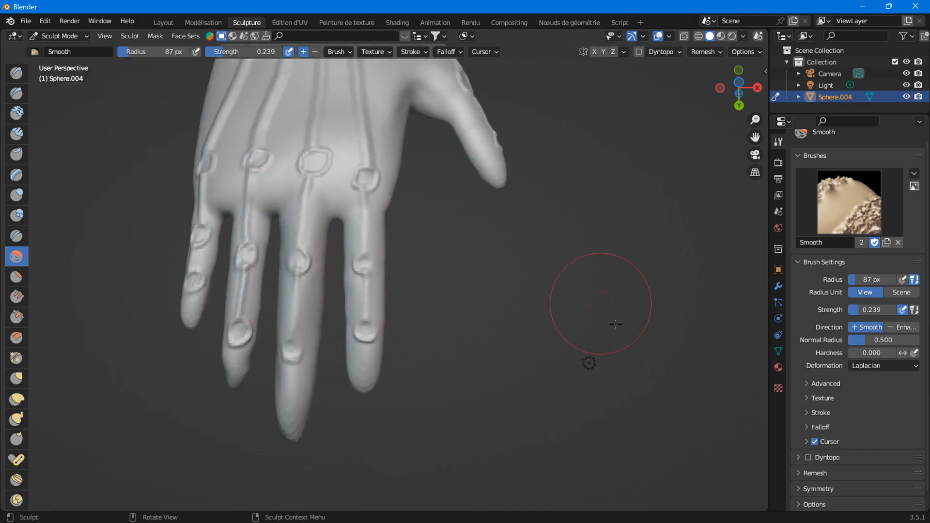
Smooth the tendon line and surface between the two joint rings on the thumb
middle_drag(763, 504, 398, 338)
mouse_move(309, 207)
middle_down()
mouse_move(486, 253)
mouse_move(249, 394)
mouse_move(400, 280)
mouse_move(179, 189)
mouse_move(314, 203)
mouse_move(471, 174)
mouse_move(487, 155)
mouse_move(451, 245)
mouse_move(367, 201)
mouse_move(379, 228)
mouse_move(290, 253)
middle_up()
scroll(398, 235, up, 3)
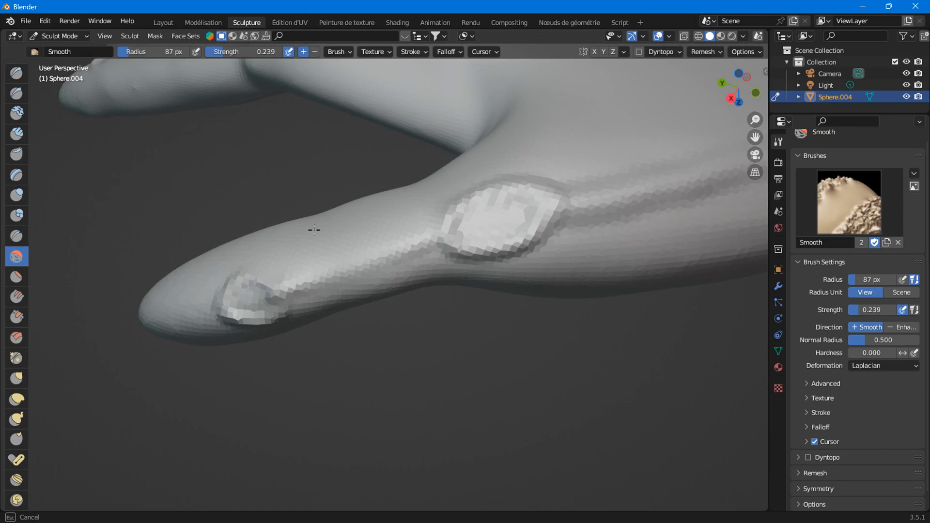
mouse_move(314, 230)
middle_down()
mouse_move(376, 187)
mouse_move(369, 176)
mouse_move(407, 326)
mouse_move(425, 311)
mouse_move(438, 153)
mouse_move(436, 176)
mouse_move(374, 237)
middle_up()
scroll(392, 285, down, 3)
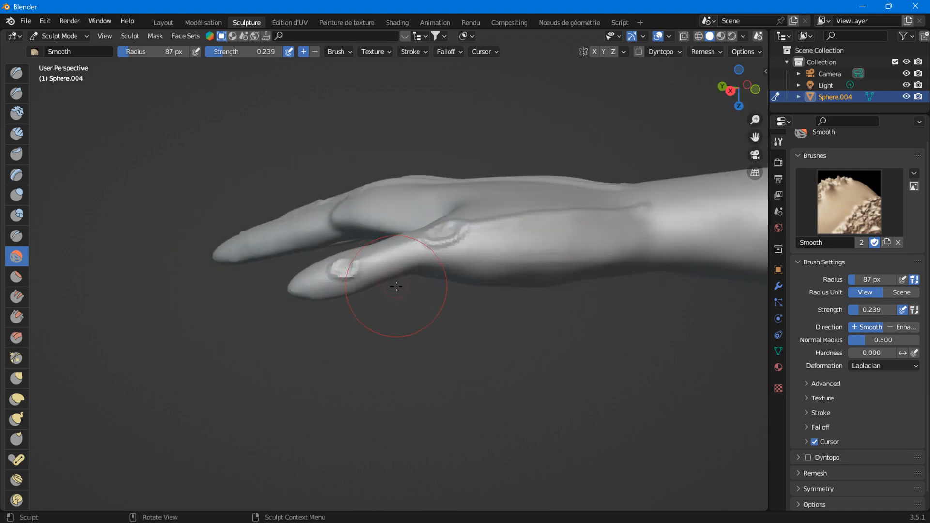
Smooth the tendon line running from the thumb's base joint ring toward the wrist
middle_drag(400, 287, 415, 370)
scroll(378, 334, up, 3)
middle_drag(348, 302, 359, 311)
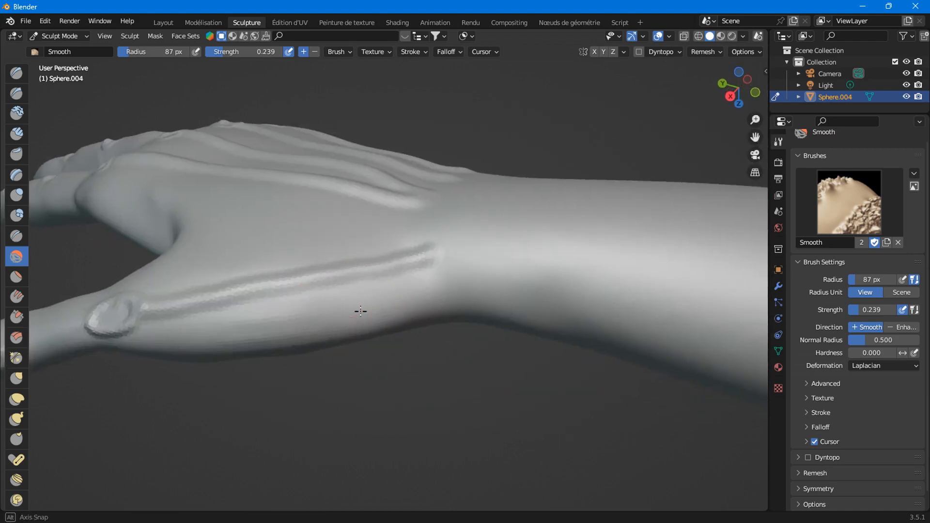
middle_drag(260, 311, 260, 311)
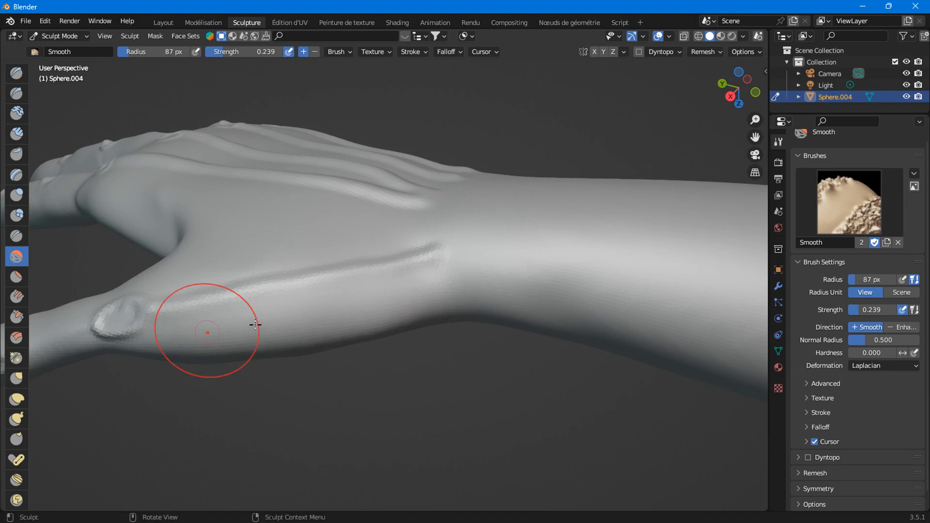
Smooth the index finger's tendon line along the back of the hand, from its base knuckle toward the wrist
middle_drag(253, 322, 437, 309)
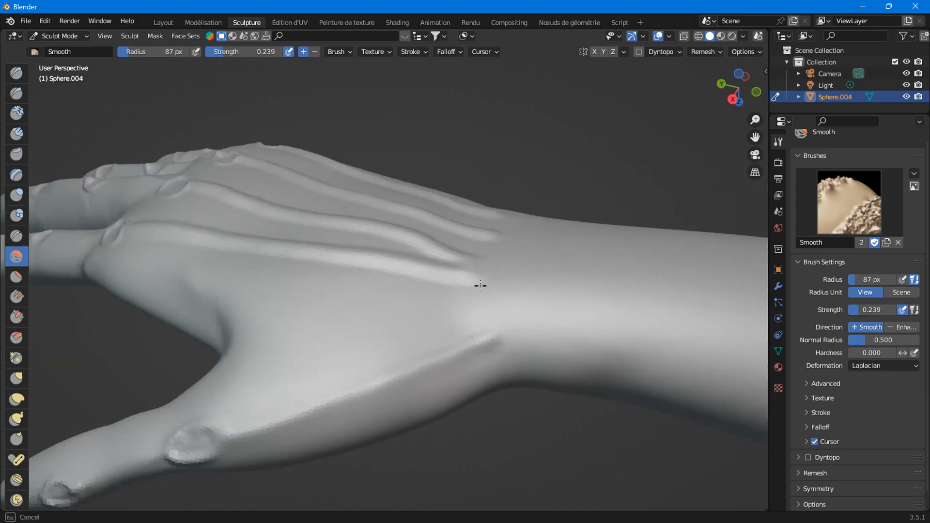
middle_drag(191, 289, 365, 303)
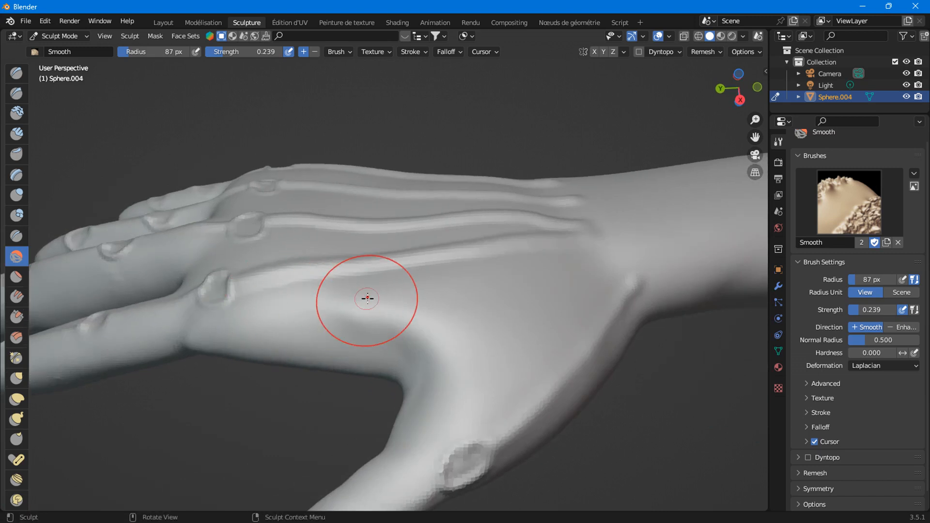
middle_drag(294, 322, 294, 323)
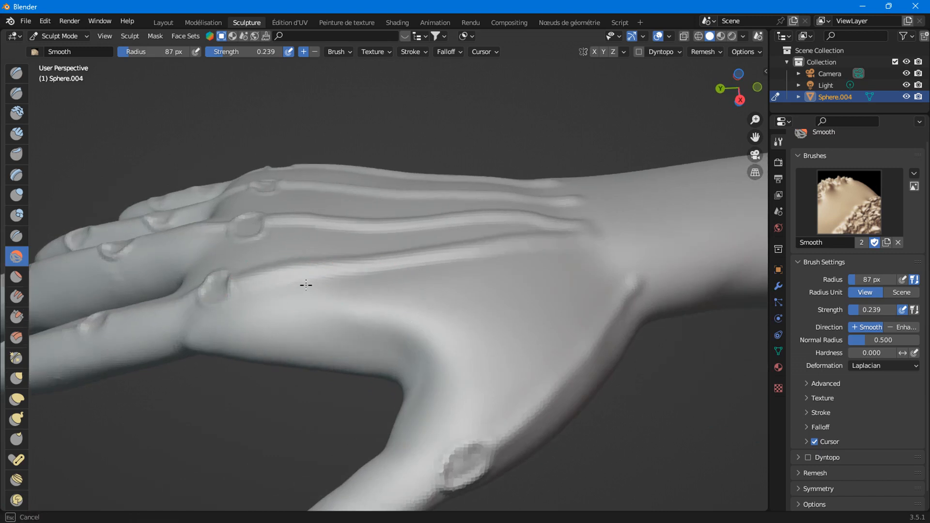
scroll(382, 310, down, 5)
middle_drag(370, 340, 517, 315)
scroll(416, 325, up, 3)
scroll(438, 325, up, 5)
scroll(548, 336, down, 5)
scroll(519, 316, up, 2)
middle_drag(579, 349, 569, 323)
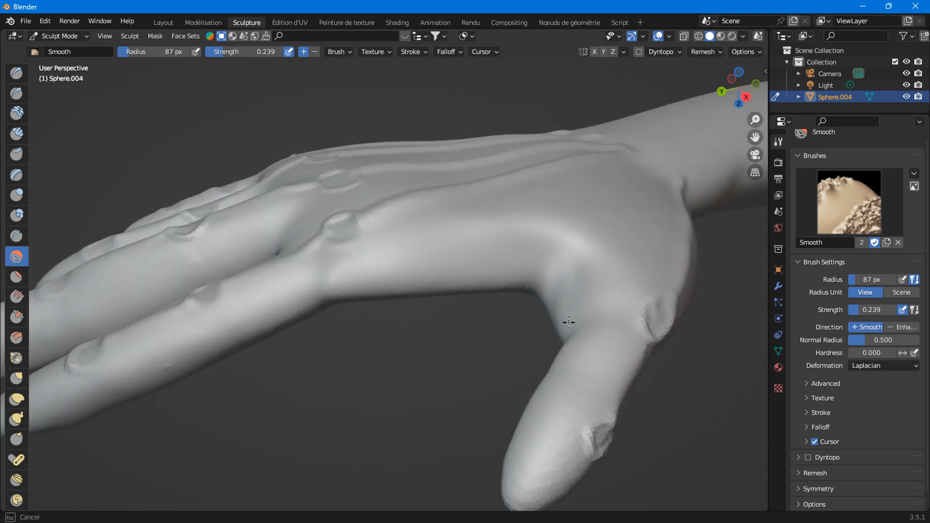
middle_drag(440, 245, 482, 312)
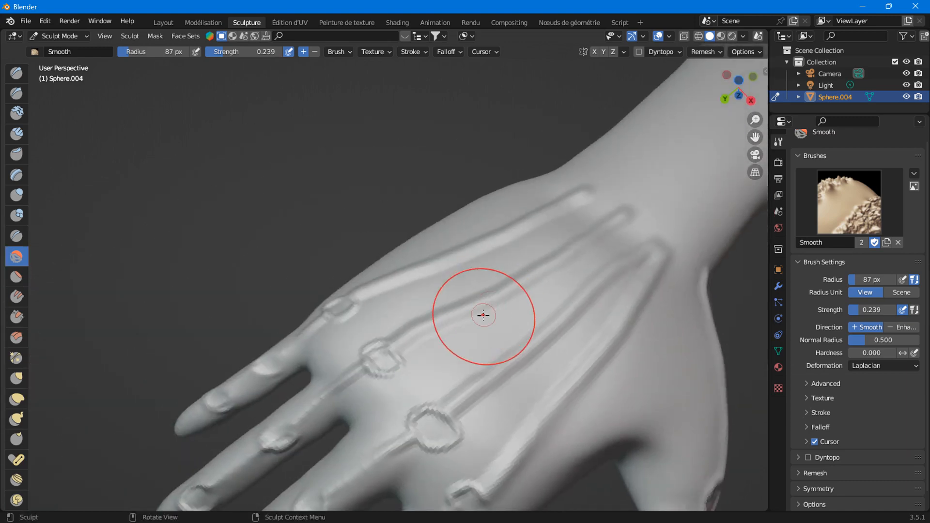
Smooth the middle finger's tendon and joint ring just beyond its base knuckle
scroll(383, 269, up, 2)
scroll(383, 269, down, 3)
middle_drag(394, 260, 465, 245)
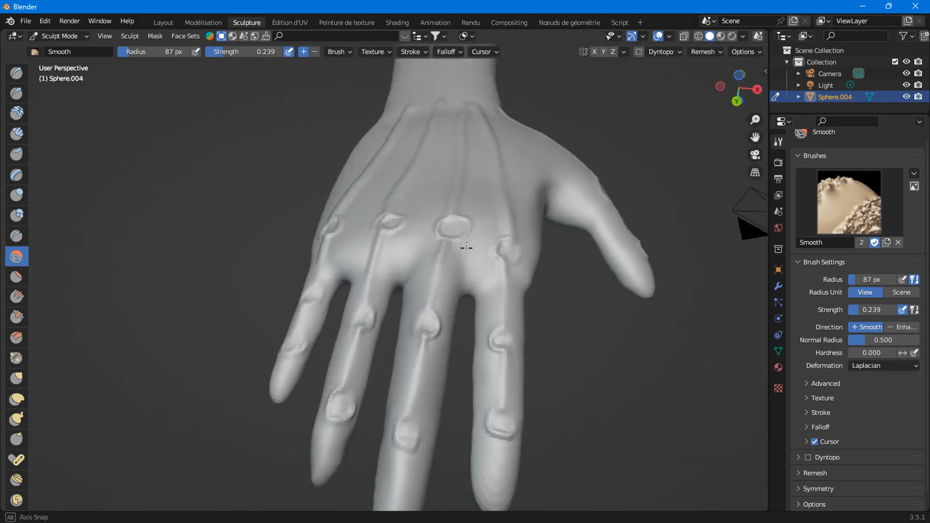
middle_drag(427, 343, 436, 301)
scroll(436, 301, up, 4)
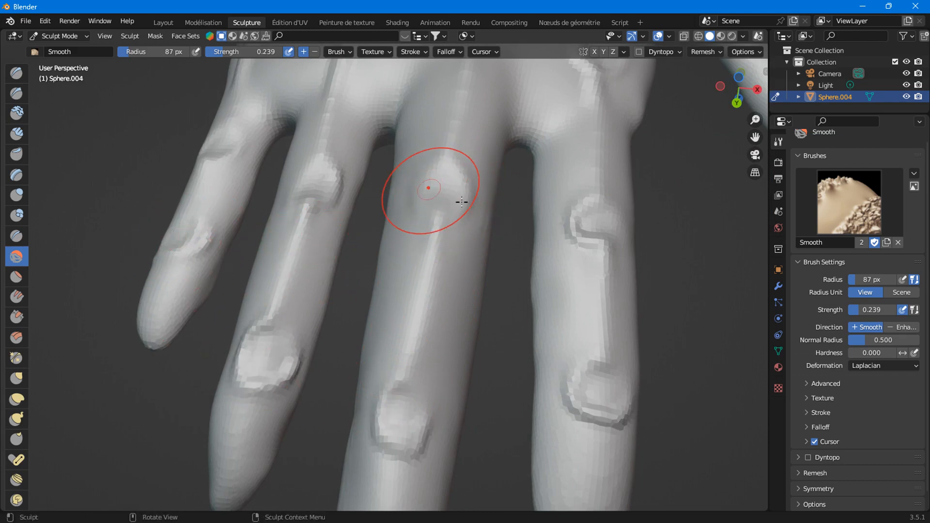
Smooth the tendon ridges across the back of the hand between the knuckles and the wrist
mouse_move(311, 150)
middle_down()
mouse_move(291, 359)
mouse_move(337, 364)
mouse_move(355, 313)
mouse_move(356, 327)
middle_up()
mouse_move(440, 140)
mouse_down()
mouse_move(334, 330)
mouse_move(428, 414)
mouse_up()
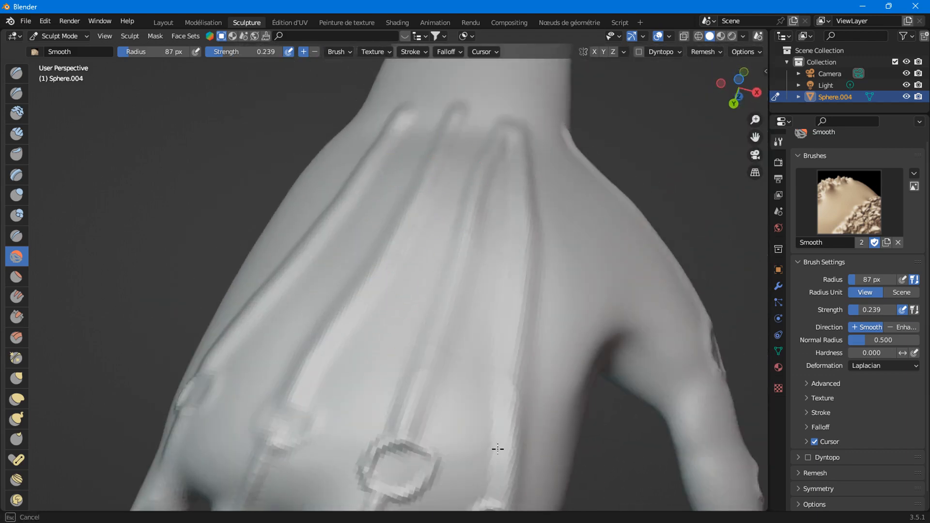
drag(493, 357, 345, 254)
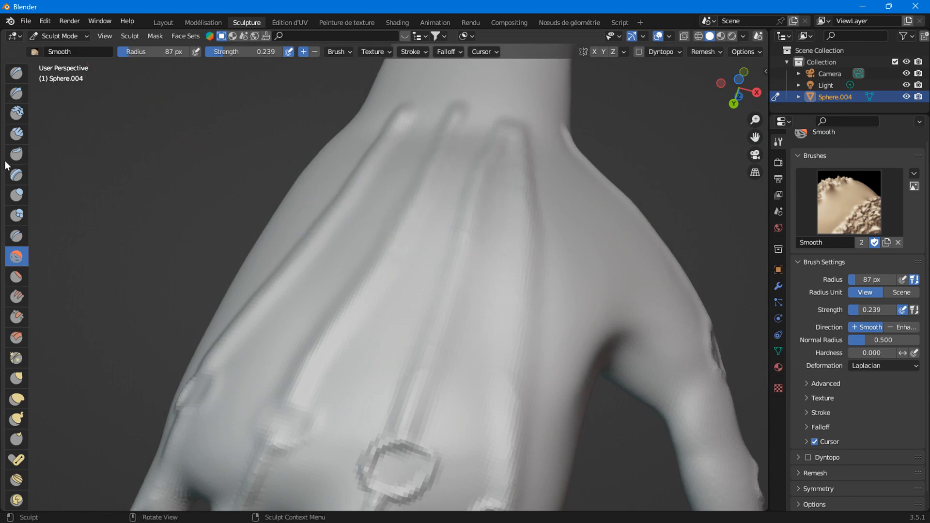
Reshape the tendon ridges behind the middle and ring finger knuckles using the Elastic Deform brush at a 91 px radius
click(19, 404)
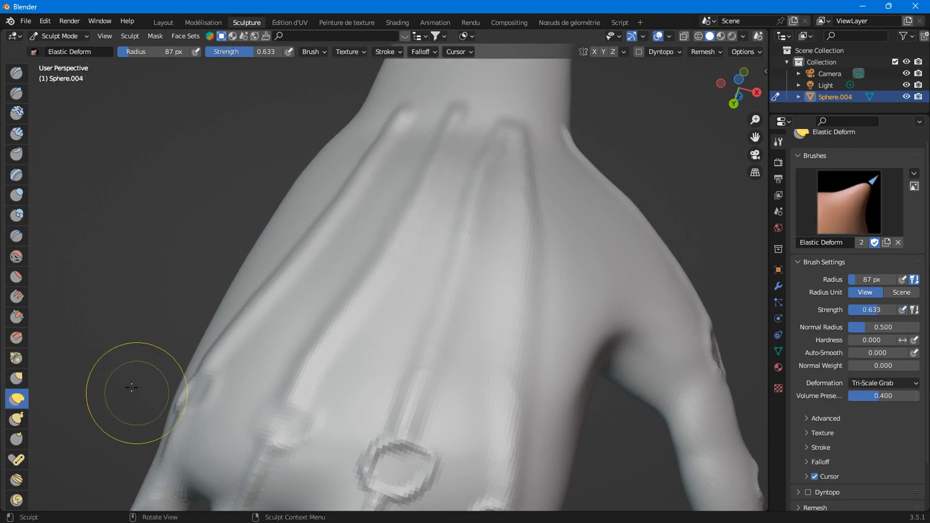
mouse_move(129, 387)
middle_down()
mouse_move(108, 374)
mouse_move(209, 276)
middle_up()
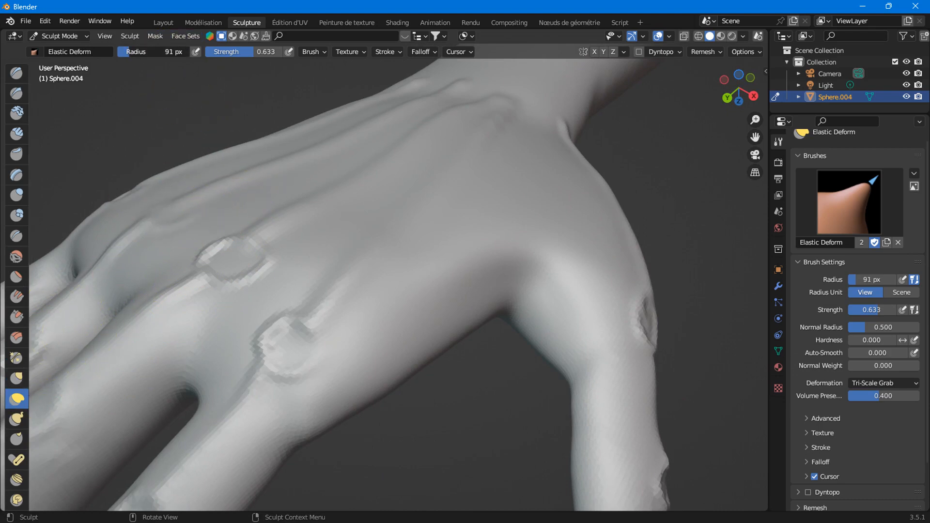
mouse_move(234, 183)
mouse_down()
mouse_move(254, 191)
mouse_move(253, 220)
mouse_move(291, 190)
mouse_up()
scroll(292, 189, up, 5)
mouse_move(276, 187)
middle_down()
mouse_move(253, 285)
mouse_move(291, 204)
middle_up()
mouse_move(290, 204)
mouse_down()
mouse_move(291, 170)
mouse_move(149, 262)
mouse_move(240, 310)
mouse_move(185, 320)
mouse_move(304, 253)
mouse_up()
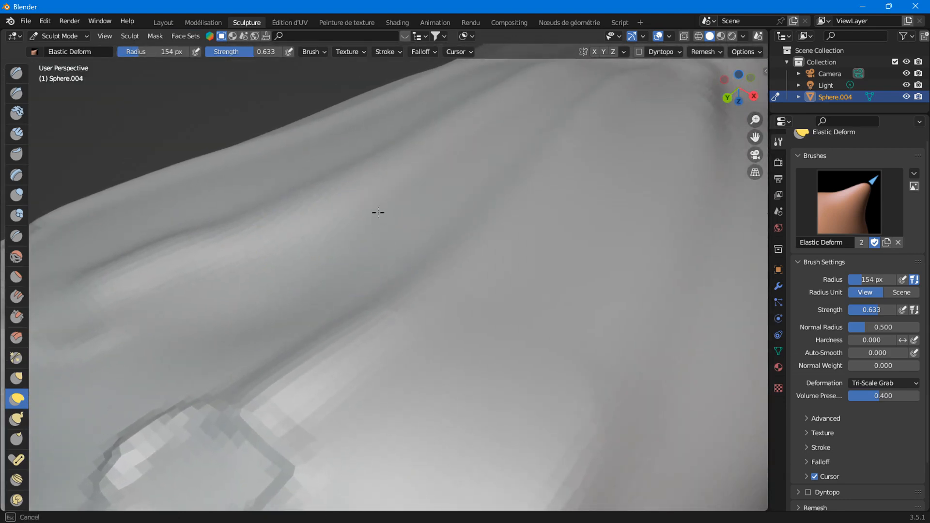
key(Escape)
middle_drag(378, 211, 353, 216)
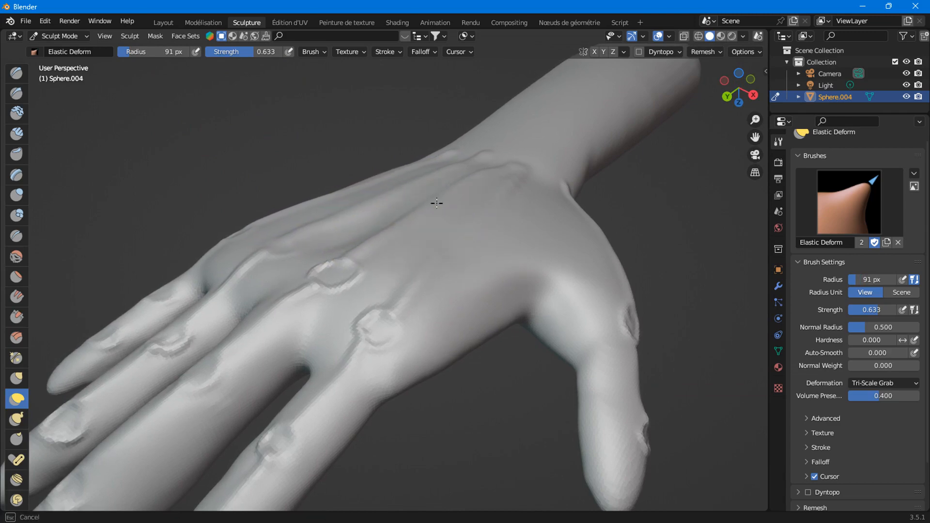
drag(294, 267, 279, 281)
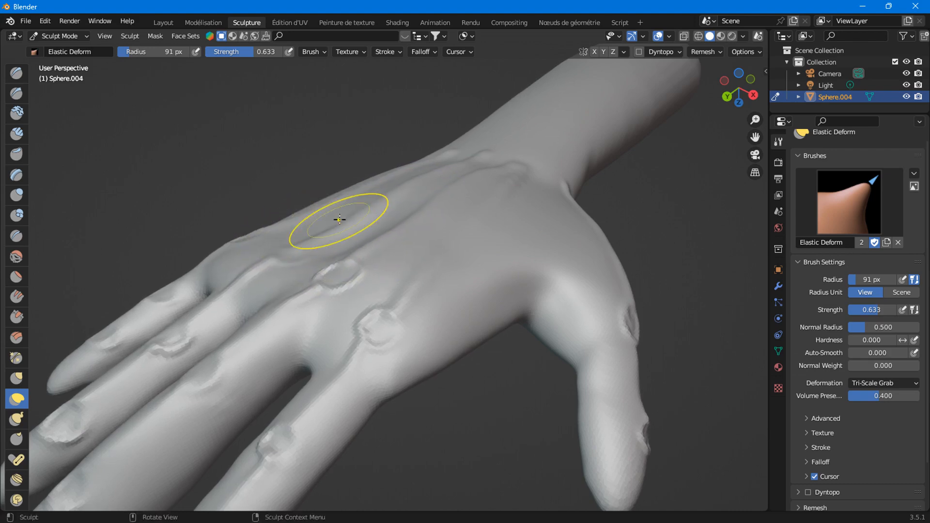
Lift the pinky finger's tendon along the outer side of the hand and adjust its base knuckle with Elastic Deform
middle_drag(336, 220, 417, 264)
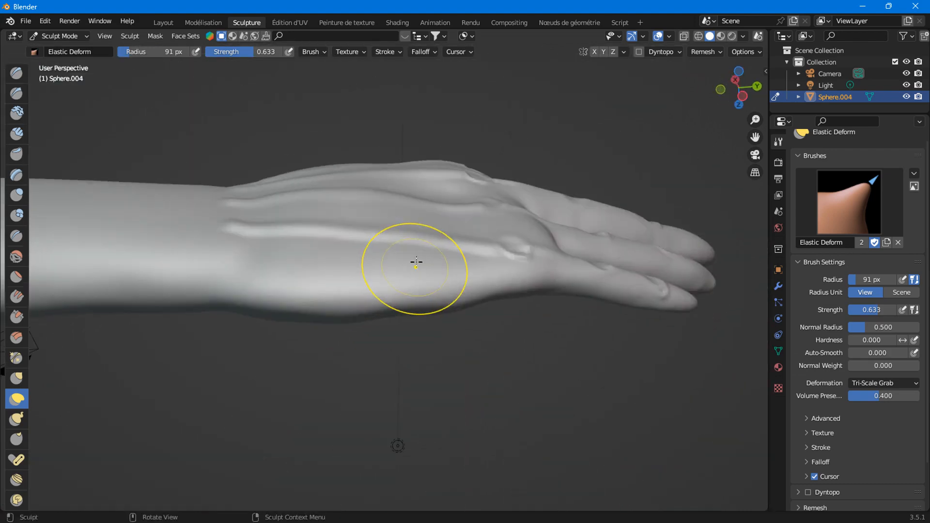
mouse_move(323, 204)
mouse_down()
mouse_move(382, 230)
mouse_move(346, 197)
mouse_up()
scroll(378, 203, up, 3)
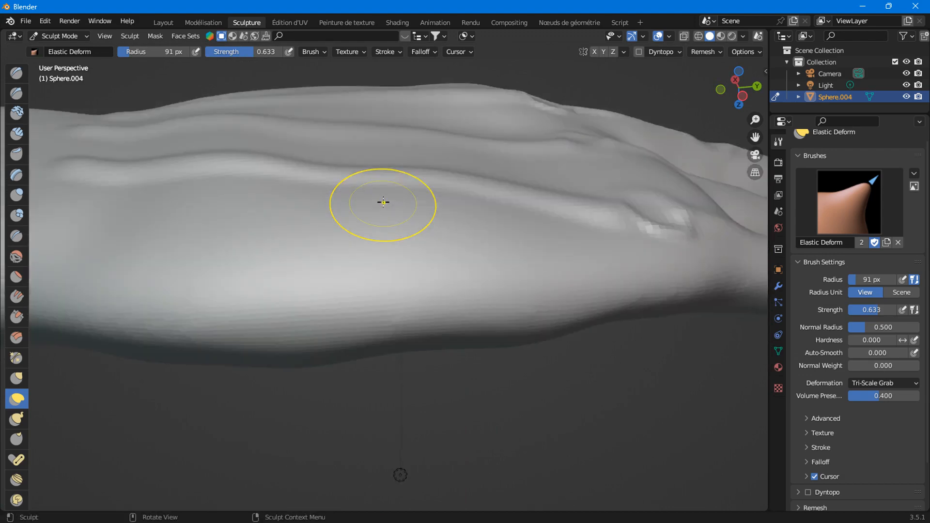
mouse_move(342, 212)
middle_down()
mouse_move(331, 172)
mouse_move(291, 220)
mouse_move(218, 216)
mouse_move(193, 239)
middle_up()
mouse_move(452, 262)
mouse_down()
mouse_move(565, 274)
mouse_move(440, 239)
mouse_move(437, 224)
mouse_up()
mouse_move(437, 225)
middle_down()
mouse_move(405, 262)
mouse_move(345, 260)
mouse_move(284, 193)
mouse_move(263, 194)
middle_up()
mouse_move(270, 197)
mouse_down()
mouse_move(270, 314)
mouse_move(237, 247)
mouse_up()
key(z)
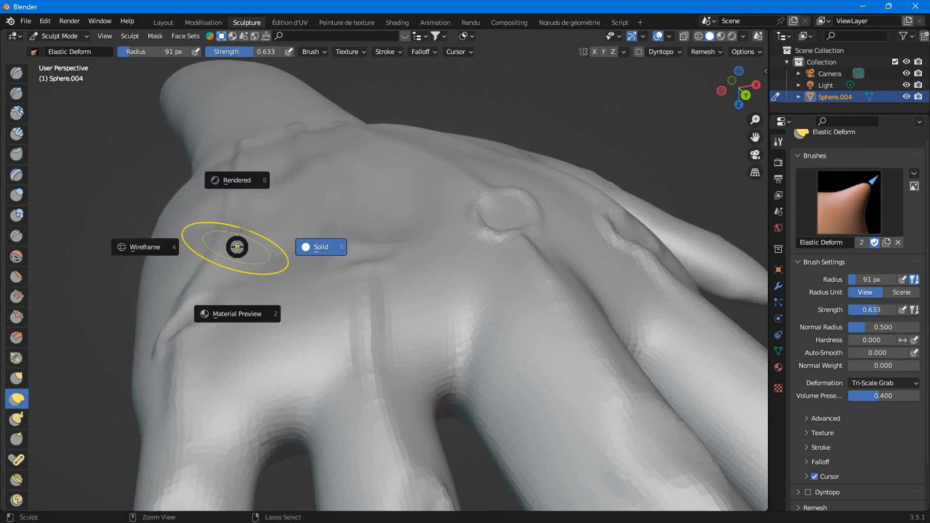
click(237, 247)
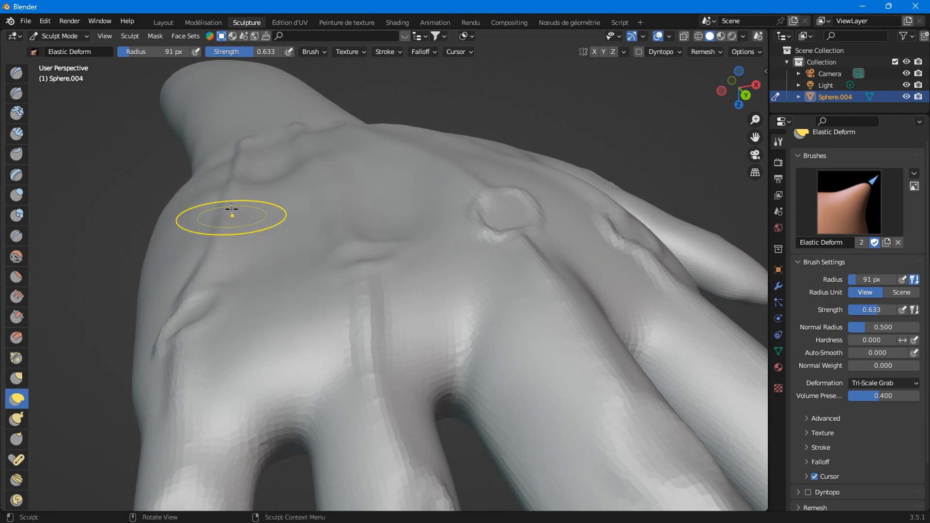
Carve a groove between the ring and pinky finger tendons with the Draw brush in Subtract mode at strength 0.344
mouse_move(235, 213)
middle_down()
mouse_move(331, 248)
mouse_move(93, 166)
middle_up()
click(16, 72)
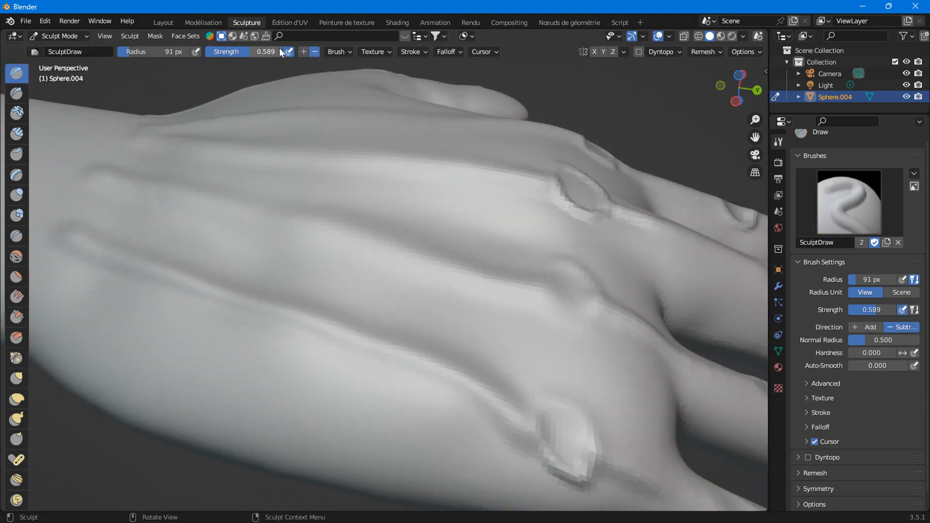
key(shift+f)
click(197, 157)
middle_drag(197, 156, 415, 245)
mouse_move(542, 276)
mouse_down()
mouse_move(416, 266)
mouse_move(272, 223)
mouse_move(150, 201)
mouse_move(206, 210)
mouse_up()
middle_drag(206, 211, 571, 243)
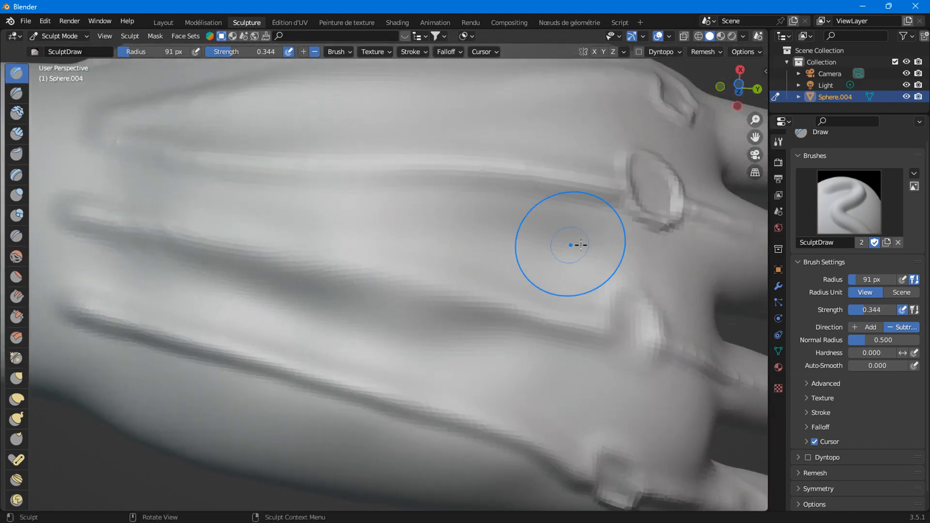
Carve a groove between the middle and ring finger tendons, from the knuckles toward the wrist
drag(308, 212, 97, 193)
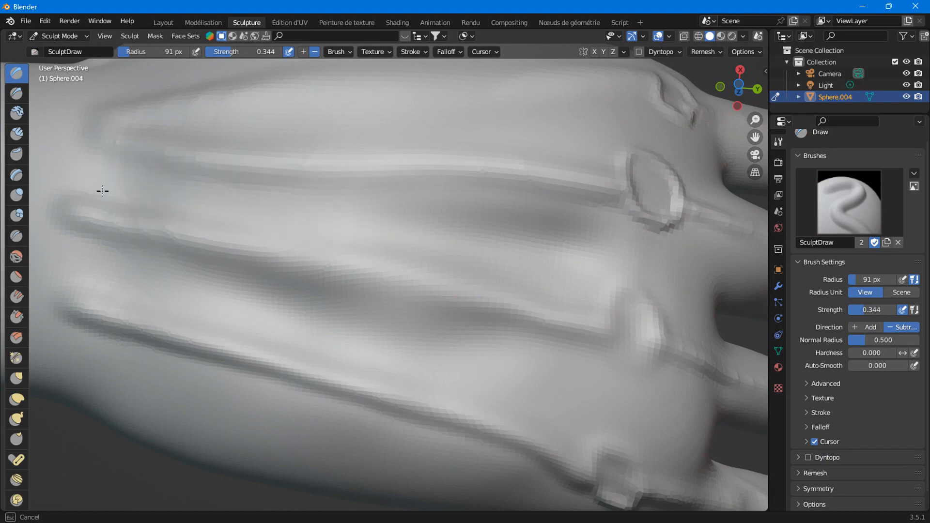
mouse_move(376, 185)
middle_down()
mouse_move(351, 262)
mouse_move(598, 218)
middle_up()
mouse_move(493, 235)
mouse_down()
mouse_move(418, 216)
mouse_move(179, 226)
mouse_up()
drag(595, 228, 260, 239)
mouse_move(260, 238)
middle_down()
mouse_move(303, 271)
mouse_move(208, 276)
mouse_move(436, 231)
mouse_move(481, 307)
mouse_move(511, 317)
middle_up()
Carve a hollow on the back of the hand between the index finger's tendon and the thumb
drag(511, 318, 307, 394)
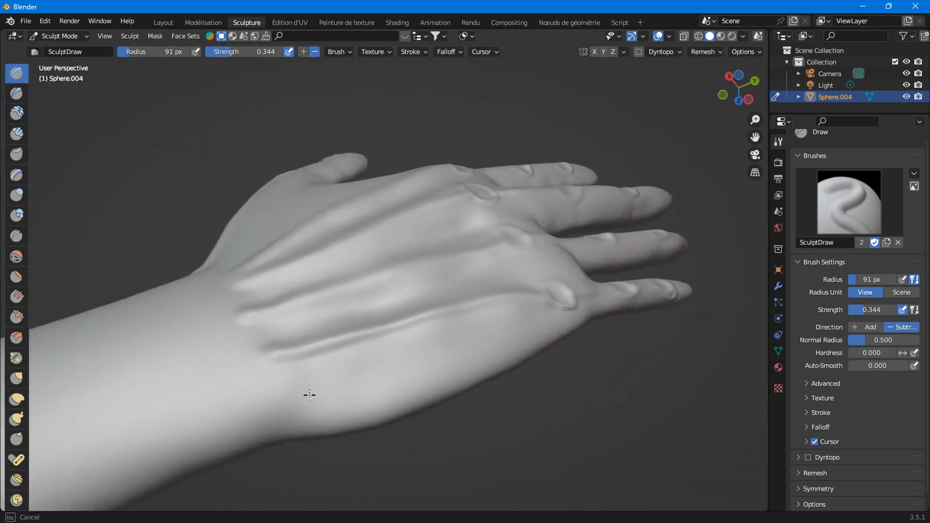
mouse_move(307, 395)
middle_down()
mouse_move(385, 318)
mouse_move(348, 334)
mouse_move(438, 222)
mouse_move(441, 266)
mouse_move(482, 200)
mouse_move(485, 171)
mouse_move(436, 203)
mouse_move(270, 245)
mouse_move(353, 240)
mouse_move(428, 275)
mouse_move(403, 301)
middle_up()
mouse_move(386, 310)
mouse_down()
mouse_move(559, 288)
mouse_move(436, 344)
mouse_move(523, 309)
mouse_up()
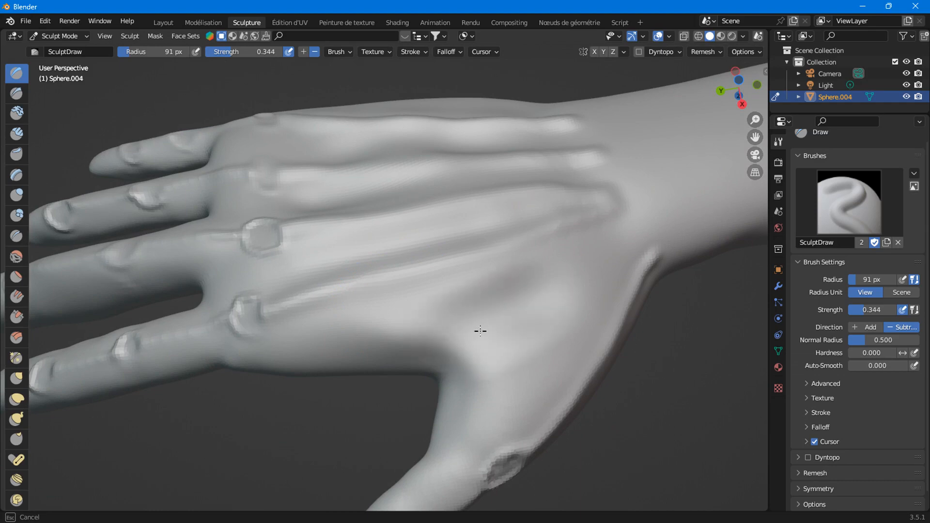
drag(480, 331, 407, 332)
scroll(434, 334, down, 6)
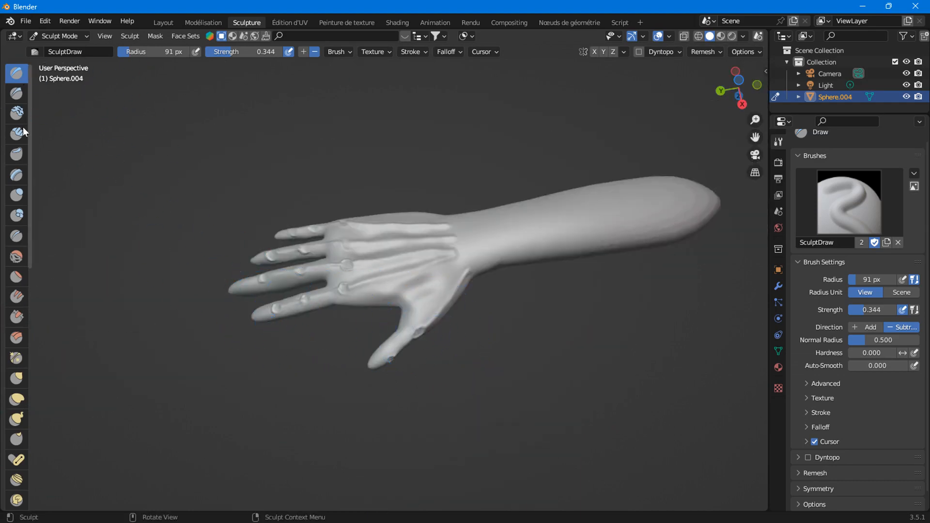
Soften the hollow between the index finger's tendon and the thumb with the Smooth brush, raising its strength to 0.483
click(12, 261)
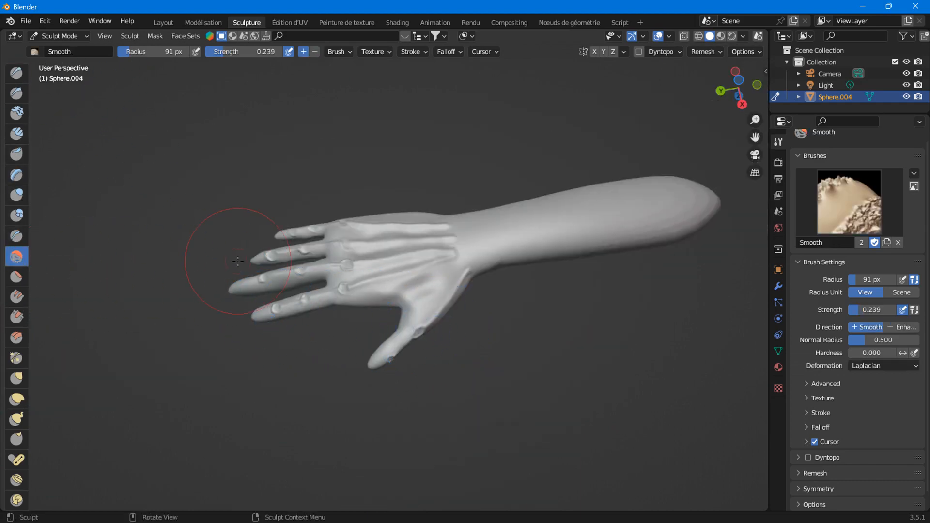
scroll(394, 276, up, 8)
shift+middle_drag(512, 313, 463, 270)
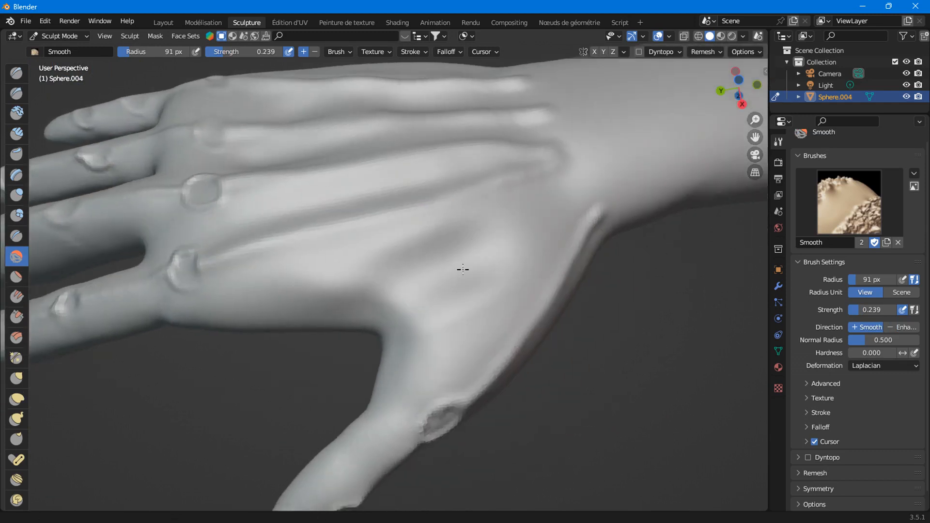
drag(371, 275, 358, 277)
drag(432, 252, 431, 252)
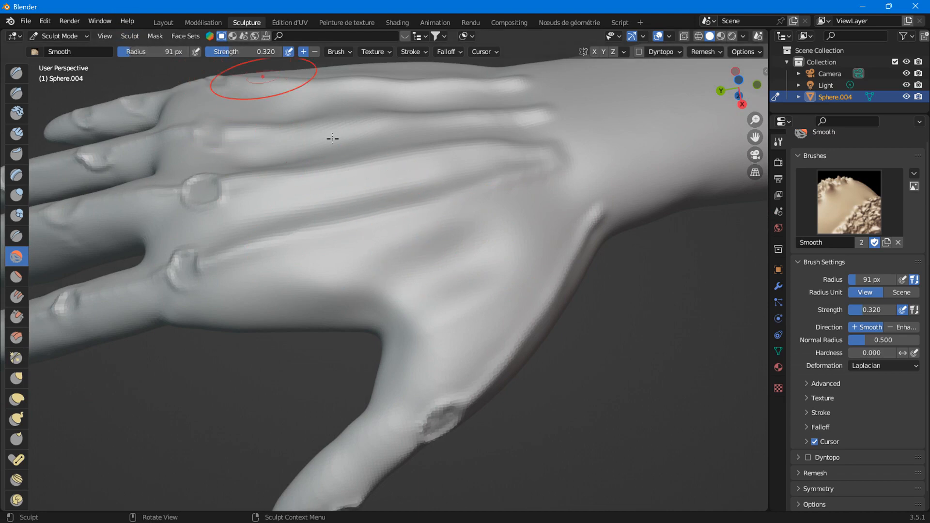
scroll(455, 232, up, 2)
drag(470, 231, 471, 231)
drag(356, 332, 356, 331)
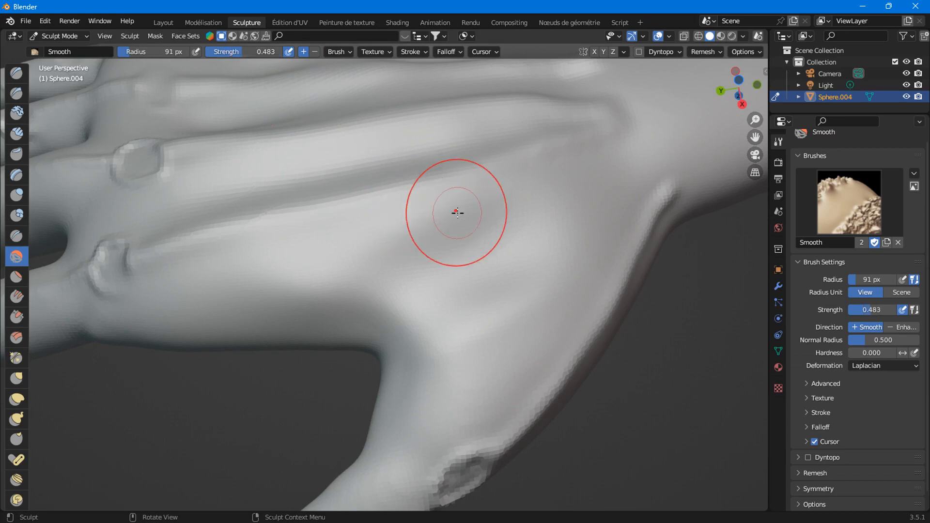
scroll(465, 230, down, 3)
drag(488, 232, 430, 242)
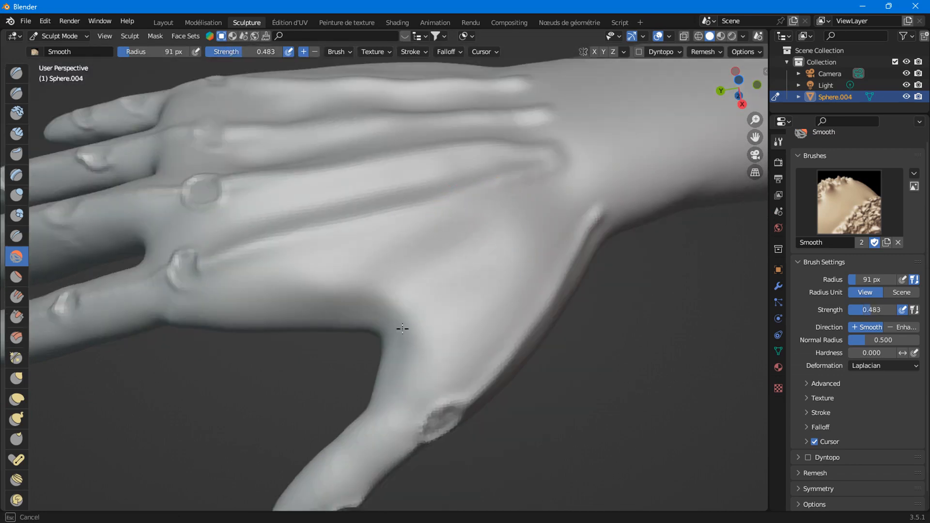
drag(402, 329, 409, 305)
Smooth the index and middle finger tendons along the back of the hand up to the wrist
middle_drag(365, 219, 375, 219)
scroll(378, 223, up, 2)
mouse_move(477, 165)
mouse_down()
mouse_move(214, 233)
mouse_move(182, 264)
mouse_move(532, 174)
mouse_up()
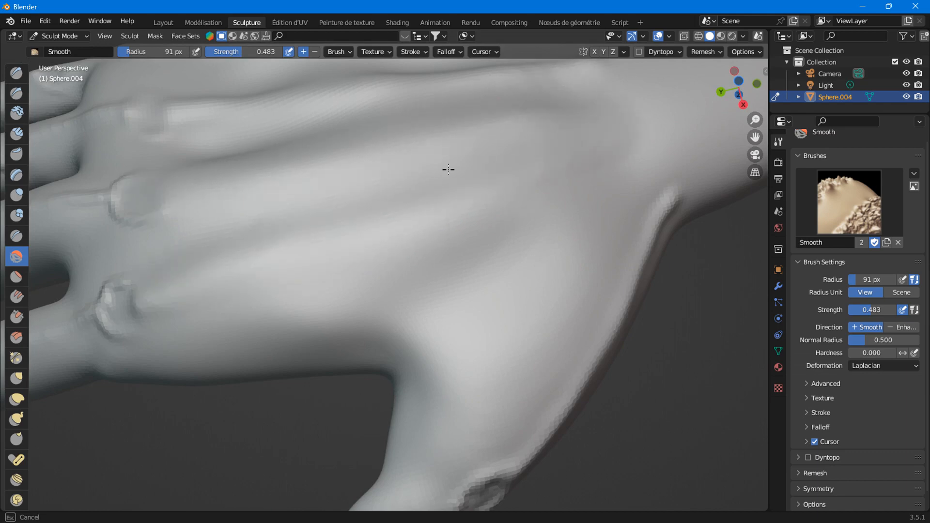
drag(585, 153, 571, 160)
Smooth the ring and pinky finger tendons from their base knuckles to the wrist
scroll(402, 216, down, 4)
scroll(408, 233, up, 1)
middle_drag(409, 234, 407, 247)
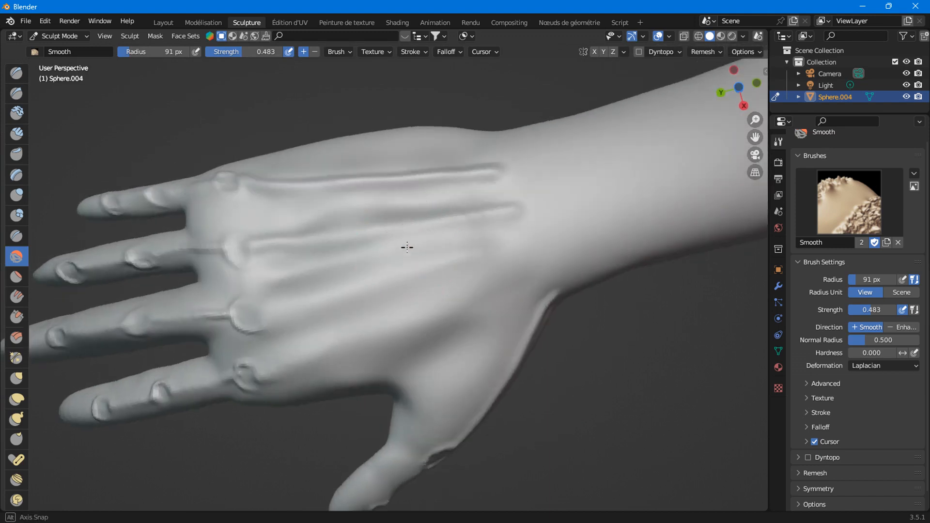
scroll(409, 245, up, 1)
drag(276, 228, 569, 164)
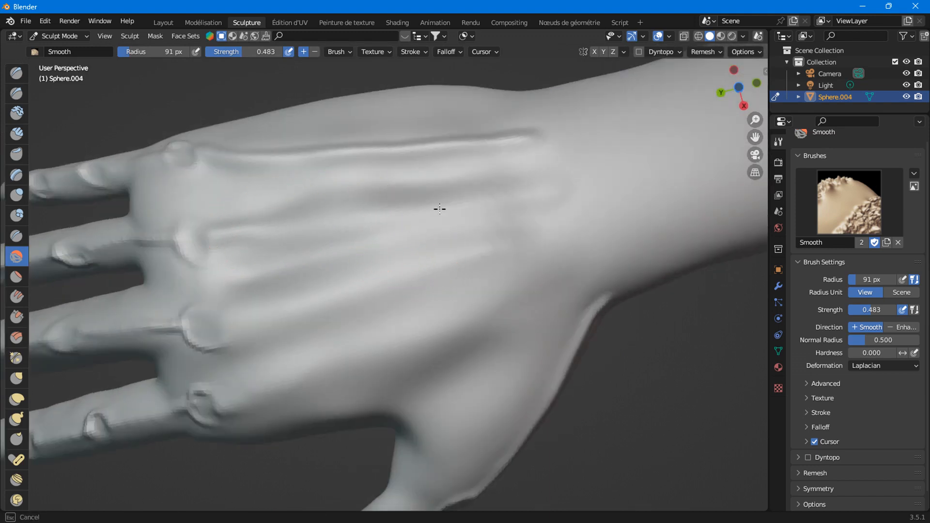
drag(304, 182, 567, 119)
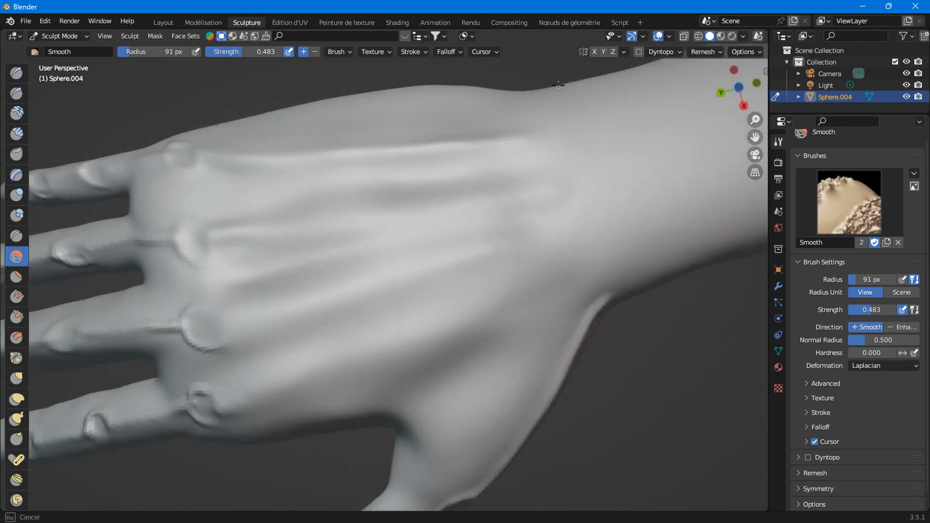
Smooth the area between the base of the thumb and the wrist, up to the index finger side of the hand
scroll(357, 210, down, 2)
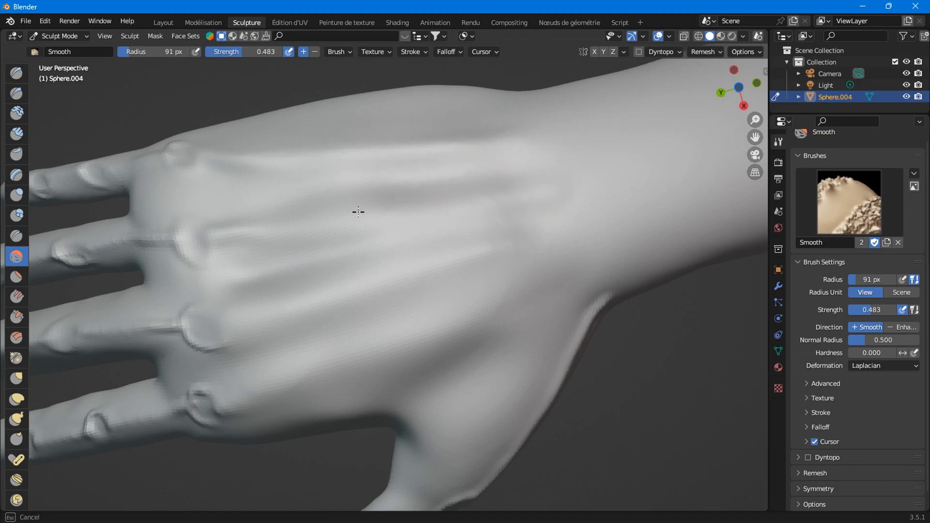
scroll(515, 299, down, 3)
middle_drag(503, 310, 456, 291)
scroll(447, 330, up, 2)
middle_drag(446, 332, 433, 313)
scroll(432, 313, up, 2)
mouse_move(573, 220)
mouse_down()
mouse_move(338, 291)
mouse_move(364, 251)
mouse_up()
mouse_move(543, 227)
mouse_down()
mouse_move(403, 299)
mouse_move(446, 243)
mouse_up()
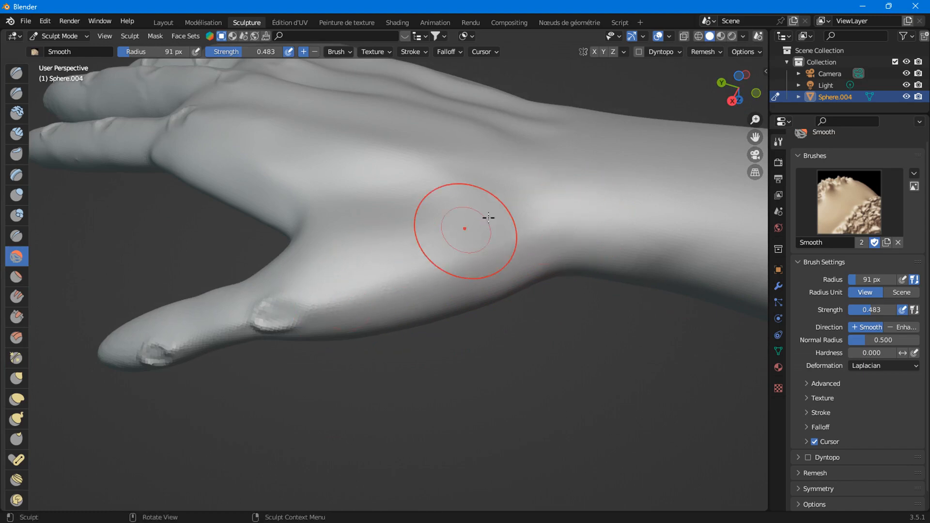
drag(538, 203, 364, 183)
Smooth along the tendons on the back of the hand and the pinky-side edge near the wrist
middle_drag(378, 187, 390, 237)
drag(498, 215, 331, 116)
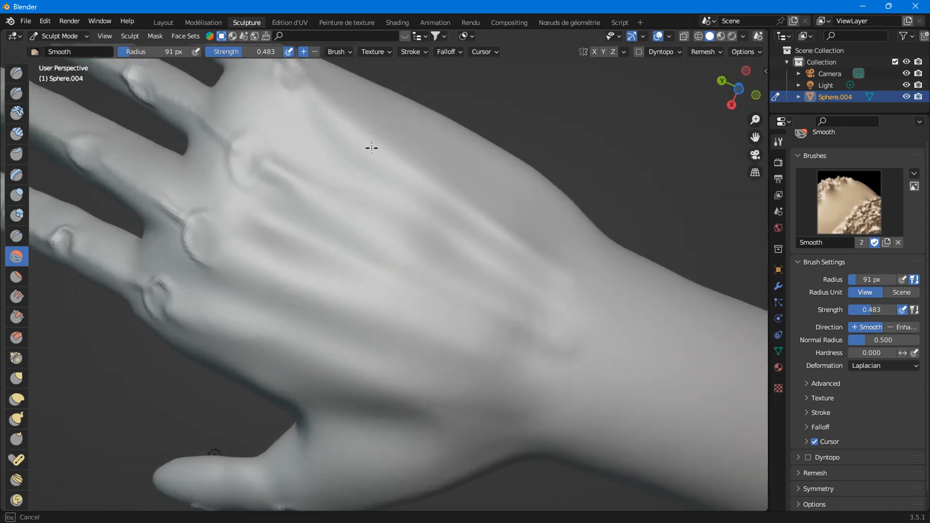
drag(516, 252, 575, 270)
mouse_move(575, 270)
middle_down()
mouse_move(452, 290)
mouse_move(374, 241)
mouse_move(502, 311)
mouse_move(551, 208)
middle_up()
drag(551, 207, 349, 115)
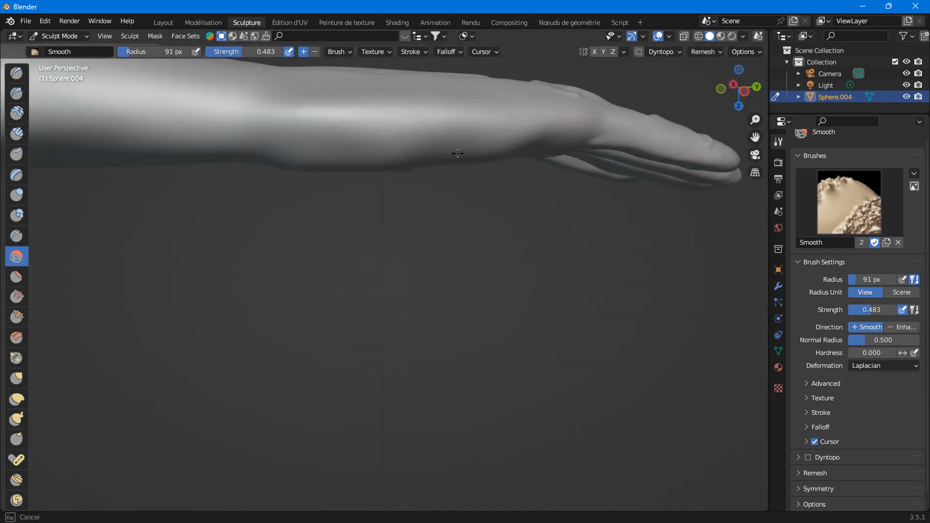
drag(441, 122, 292, 114)
Choose the Crease brush with a 24 px radius and 0.546 strength, and carve the lower edge of the middle finger's middle knuckle
mouse_move(438, 215)
middle_down()
mouse_move(424, 254)
mouse_move(533, 270)
mouse_move(482, 324)
mouse_move(448, 318)
mouse_move(444, 332)
mouse_move(462, 306)
middle_up()
scroll(487, 310, down, 5)
scroll(447, 323, up, 4)
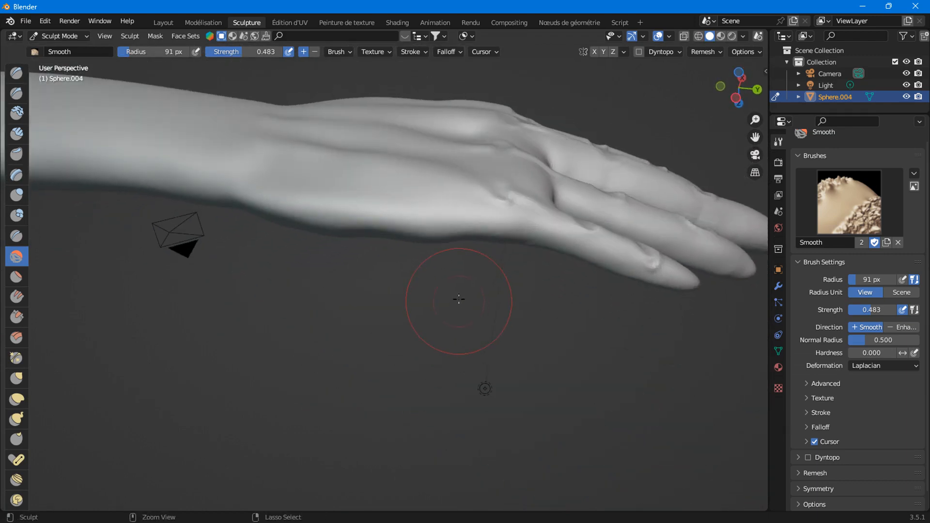
mouse_move(343, 211)
middle_down()
mouse_move(414, 301)
mouse_move(380, 323)
middle_up()
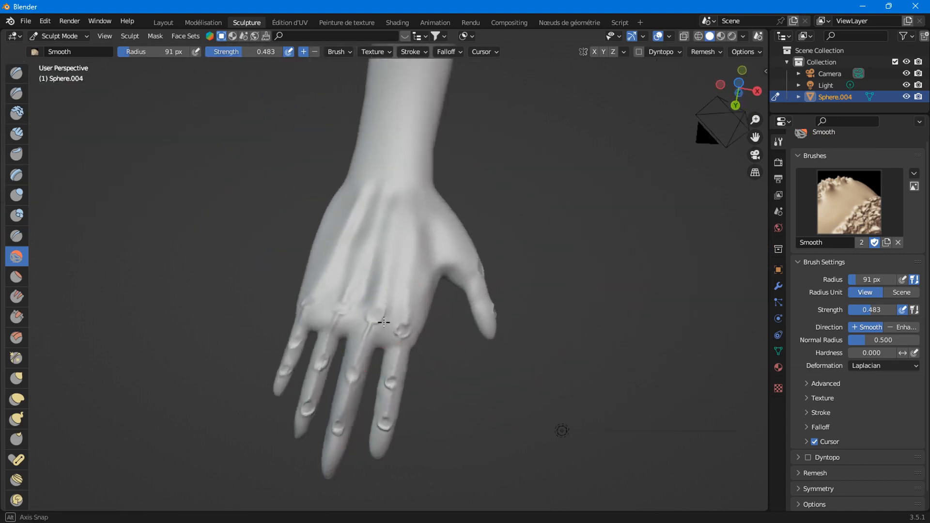
scroll(382, 322, up, 4)
mouse_move(316, 326)
middle_down()
mouse_move(426, 174)
mouse_move(159, 74)
middle_up()
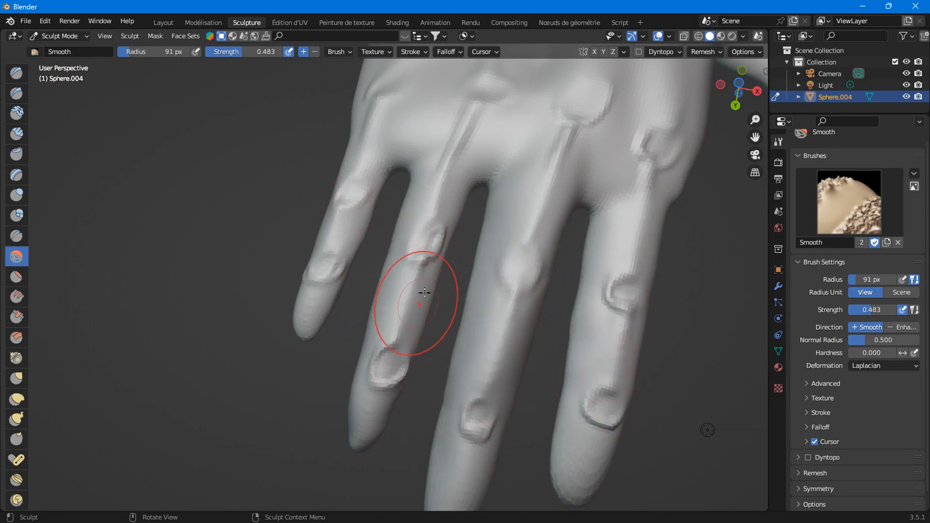
middle_drag(426, 291, 353, 311)
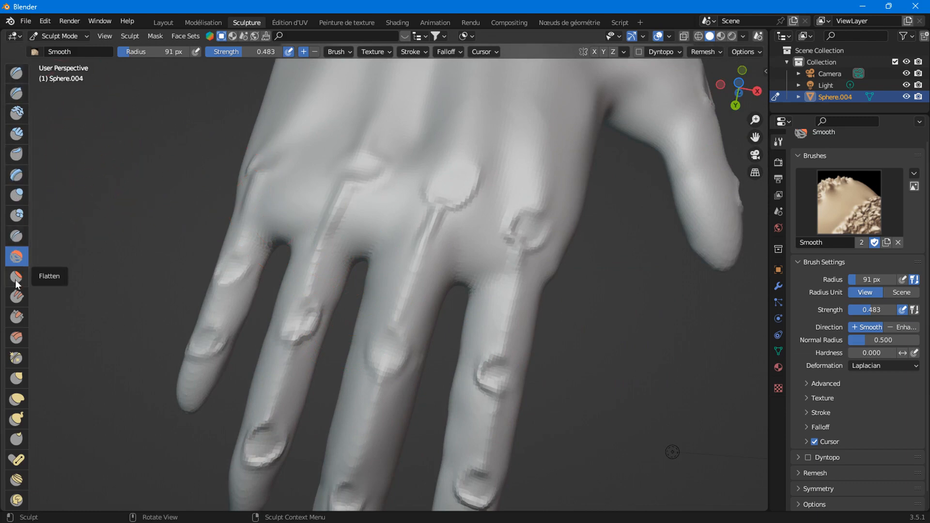
click(13, 236)
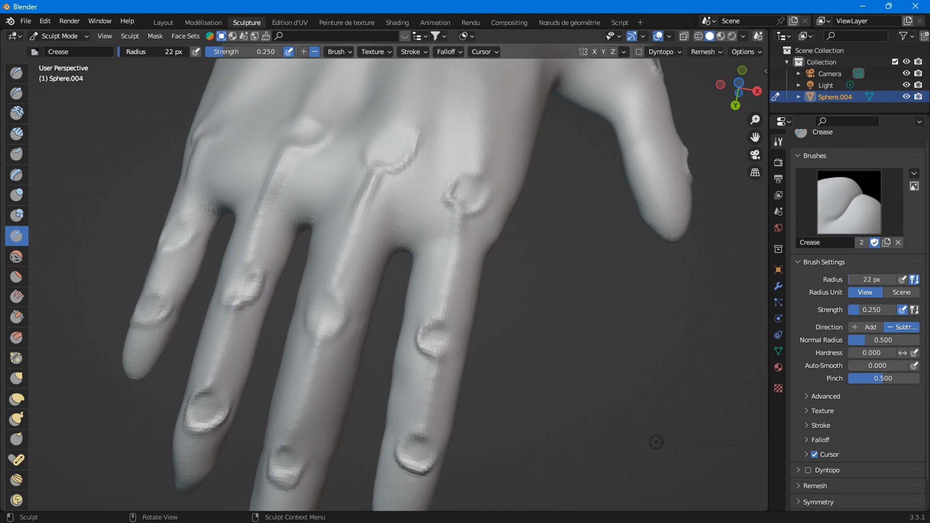
scroll(326, 267, up, 4)
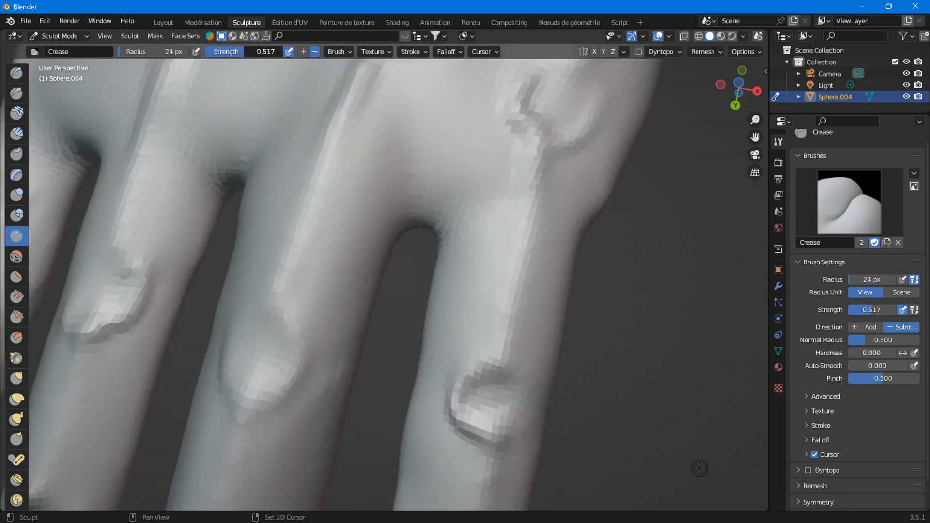
scroll(322, 303, down, 3)
mouse_move(381, 238)
mouse_down()
mouse_move(376, 261)
mouse_move(306, 294)
mouse_move(282, 243)
mouse_up()
Close the creased outline around the middle finger's middle knuckle and carve creases across it
middle_drag(331, 284, 357, 295)
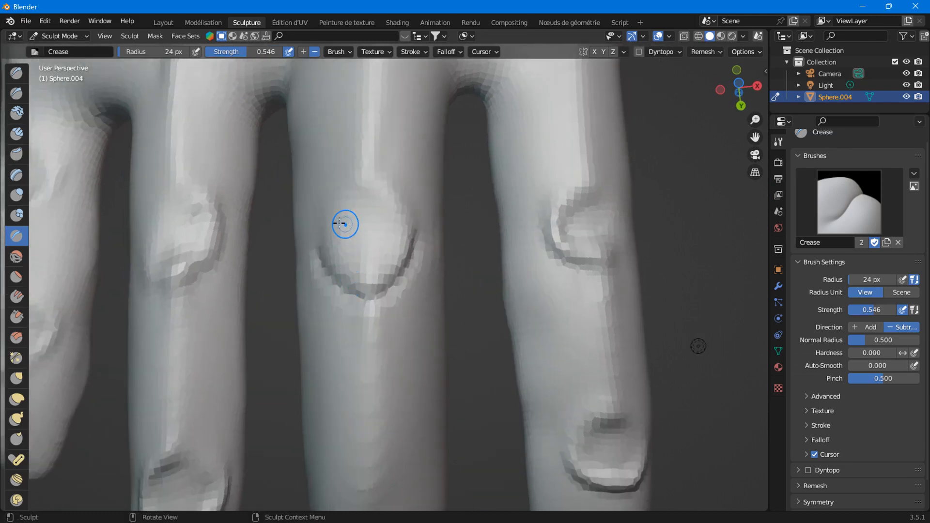
drag(311, 247, 325, 192)
drag(372, 161, 415, 198)
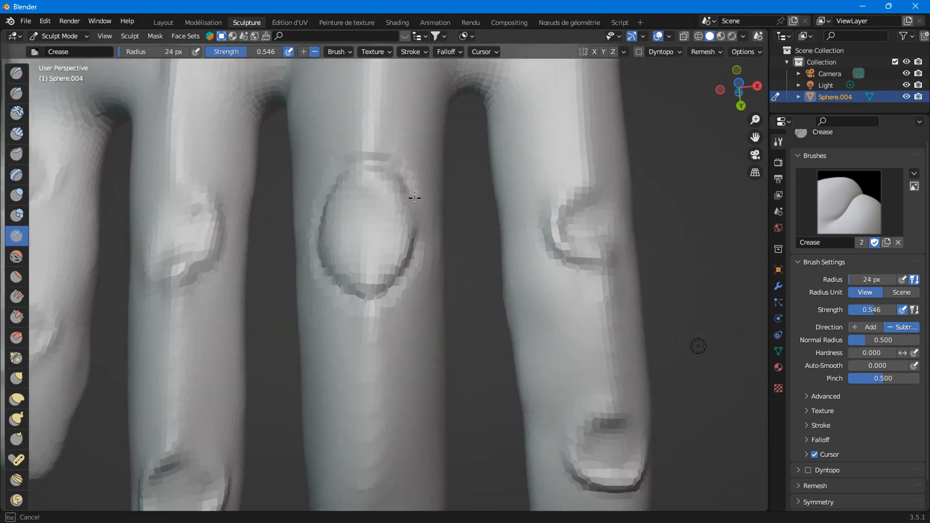
mouse_move(418, 242)
mouse_down()
mouse_move(354, 241)
mouse_move(408, 234)
mouse_move(301, 245)
mouse_move(399, 244)
mouse_up()
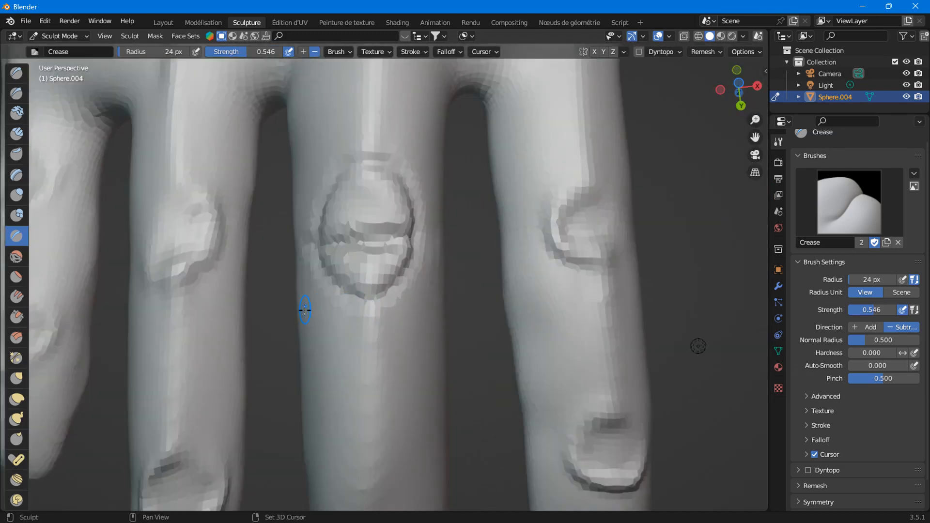
Crease around and across the ring finger's middle knuckle, changing the brush to 30 px radius and 0.272 strength
mouse_move(304, 310)
shift+middle_down()
mouse_move(374, 294)
mouse_move(409, 298)
shift+middle_up()
scroll(409, 299, up, 3)
mouse_move(330, 267)
mouse_down()
mouse_move(274, 303)
mouse_move(400, 234)
mouse_move(426, 259)
mouse_up()
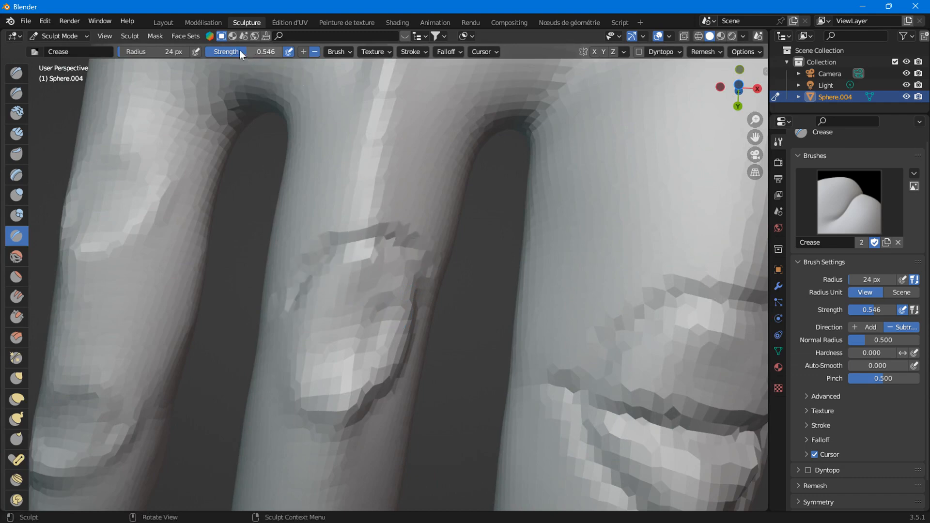
key(shift+f)
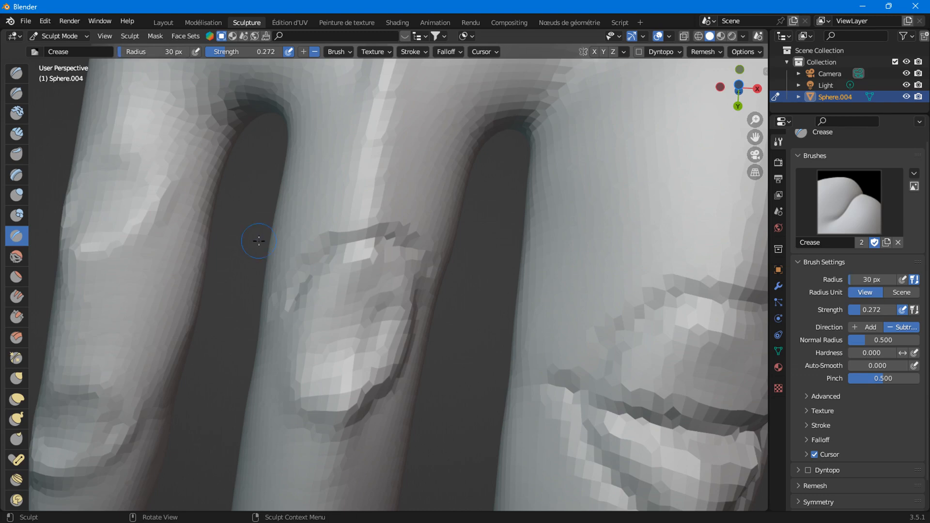
mouse_move(283, 304)
mouse_down()
mouse_move(307, 319)
mouse_move(368, 330)
mouse_move(429, 316)
mouse_up()
middle_drag(428, 316, 449, 360)
drag(291, 192, 293, 195)
drag(275, 161, 339, 212)
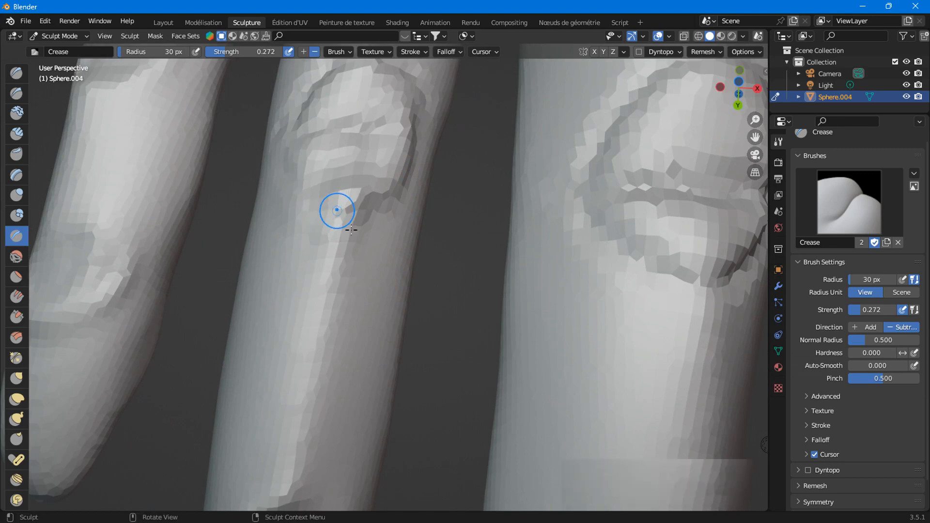
Carve creases above, beside and below the pinky's knuckle nearest the fingertip
middle_drag(339, 210, 372, 302)
middle_drag(404, 350, 383, 313)
mouse_move(362, 289)
mouse_down()
mouse_move(355, 274)
mouse_move(407, 272)
mouse_up()
shift+middle_drag(208, 312, 311, 303)
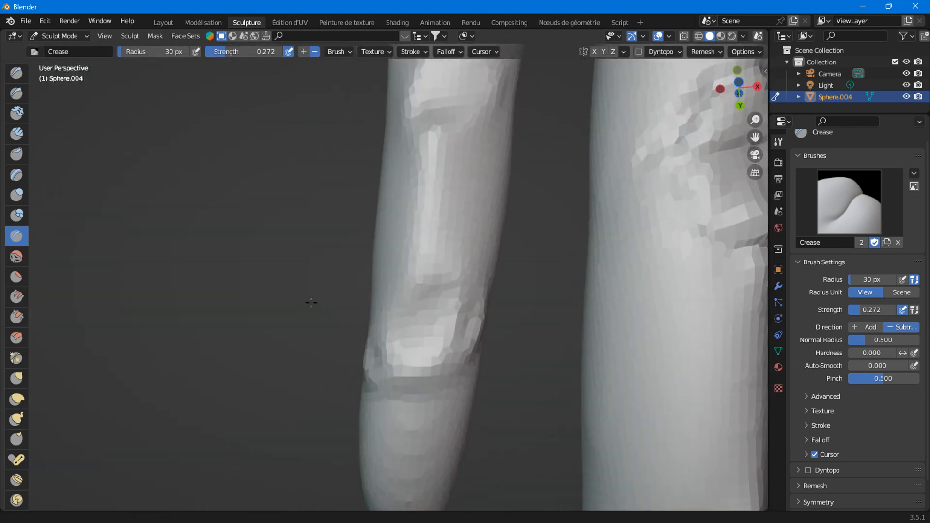
mouse_move(381, 318)
mouse_down()
mouse_move(374, 327)
mouse_move(456, 328)
mouse_move(472, 352)
mouse_up()
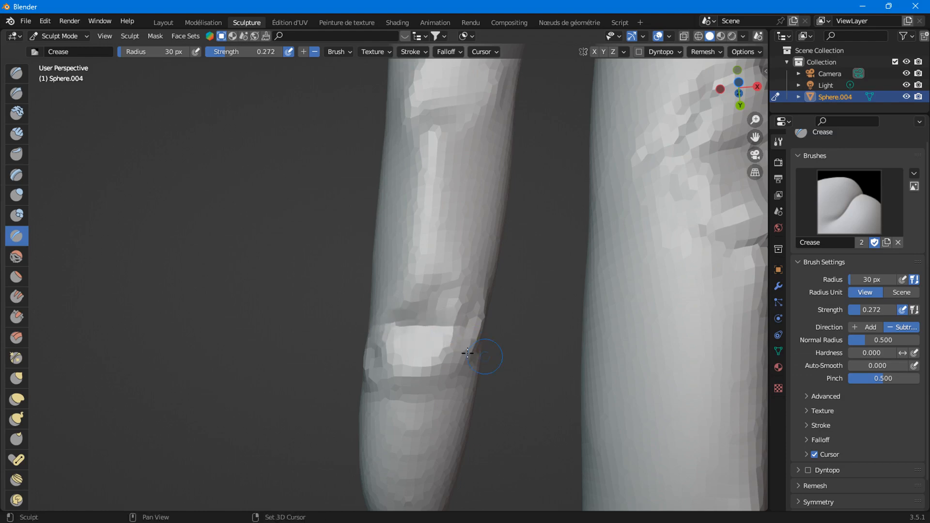
shift+middle_drag(513, 338, 432, 348)
scroll(432, 348, up, 3)
mouse_move(297, 417)
mouse_down()
mouse_move(220, 423)
mouse_move(290, 435)
mouse_up()
middle_drag(283, 412, 297, 409)
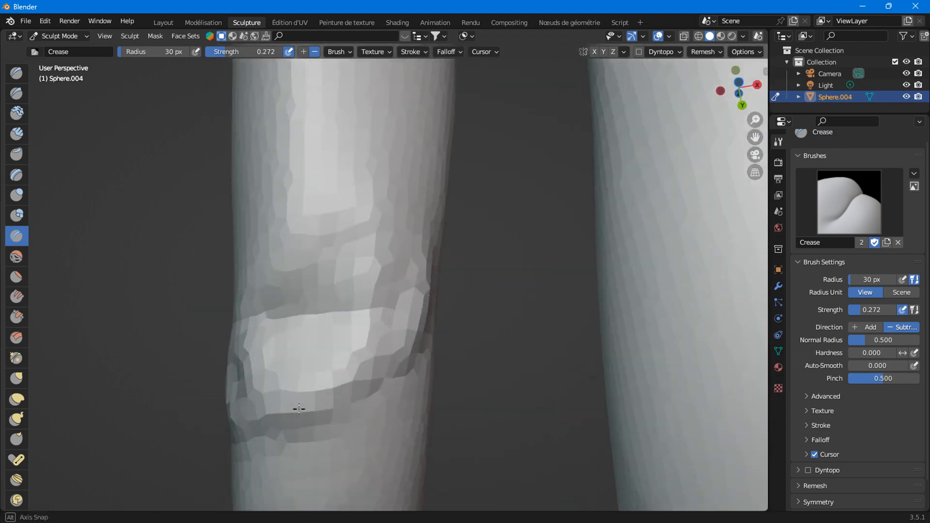
drag(297, 409, 415, 400)
mouse_move(323, 424)
mouse_down()
mouse_move(272, 414)
mouse_move(353, 417)
mouse_up()
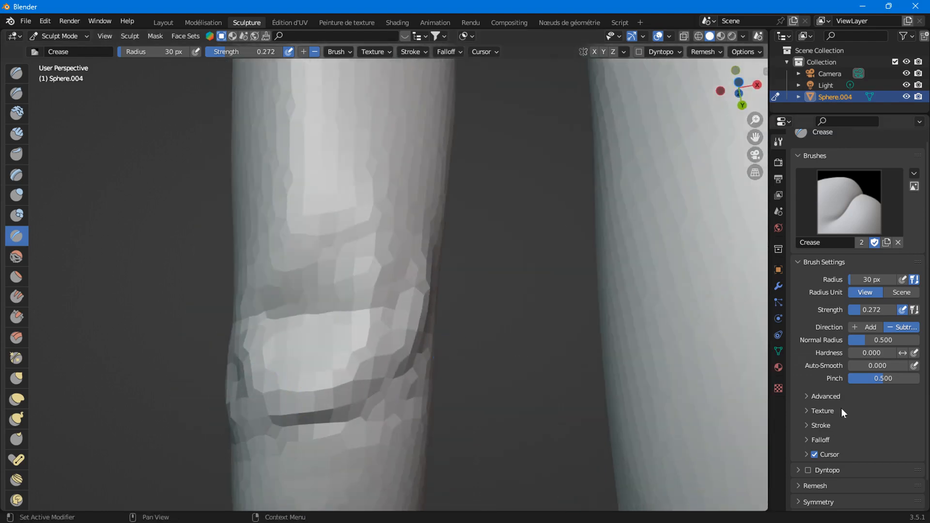
Carve creases around the ring finger's knuckle nearest the fingertip
scroll(589, 371, down, 8)
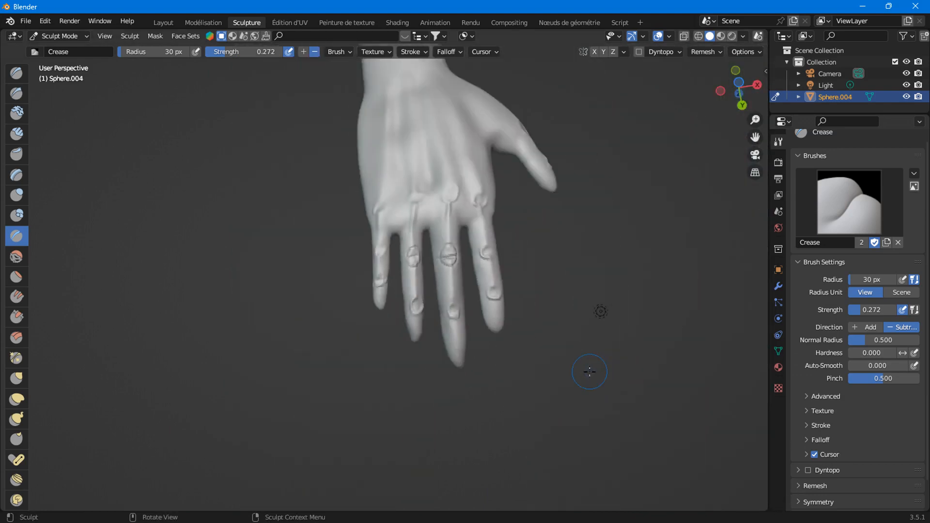
middle_drag(601, 310, 291, 338)
scroll(303, 344, up, 6)
shift+middle_drag(313, 367, 370, 239)
scroll(369, 286, up, 5)
middle_drag(443, 294, 446, 311)
scroll(444, 311, down, 2)
scroll(444, 310, up, 2)
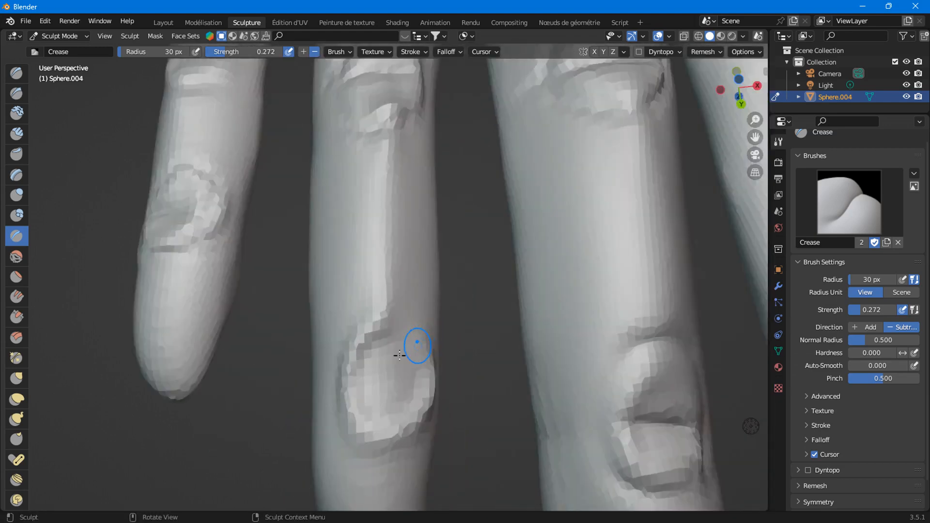
scroll(377, 349, down, 2)
drag(364, 332, 358, 316)
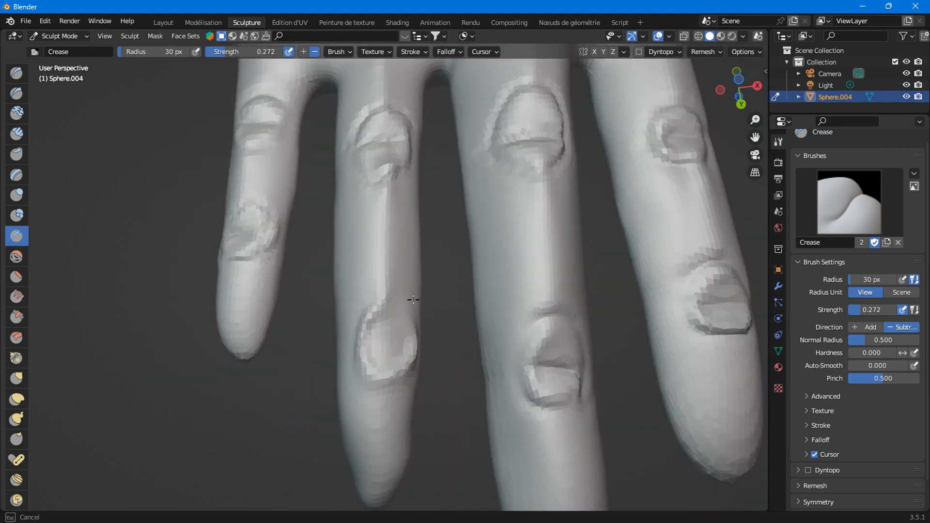
mouse_move(415, 369)
mouse_down()
mouse_move(352, 374)
mouse_move(412, 341)
mouse_up()
Carve creases from the web between the ring and middle fingers up toward their base knuckles
scroll(420, 335, down, 5)
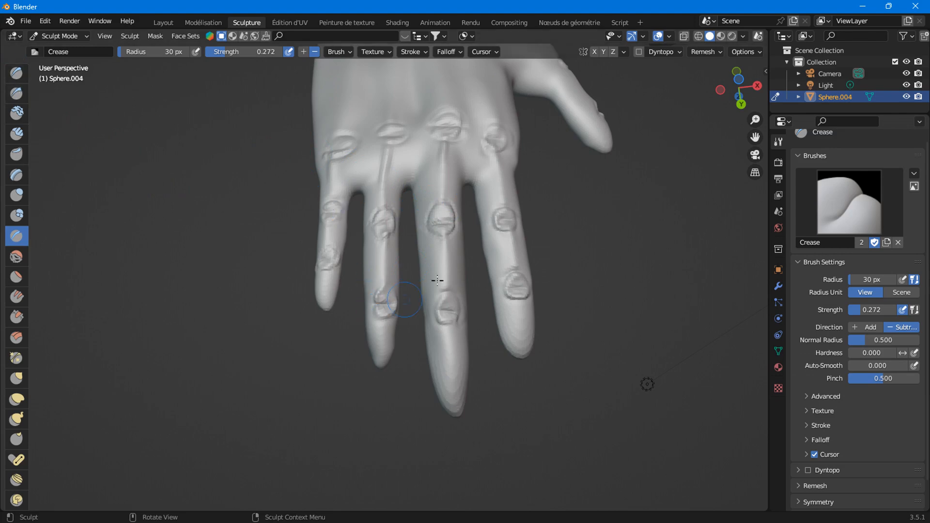
scroll(466, 169, down, 3)
scroll(478, 233, up, 4)
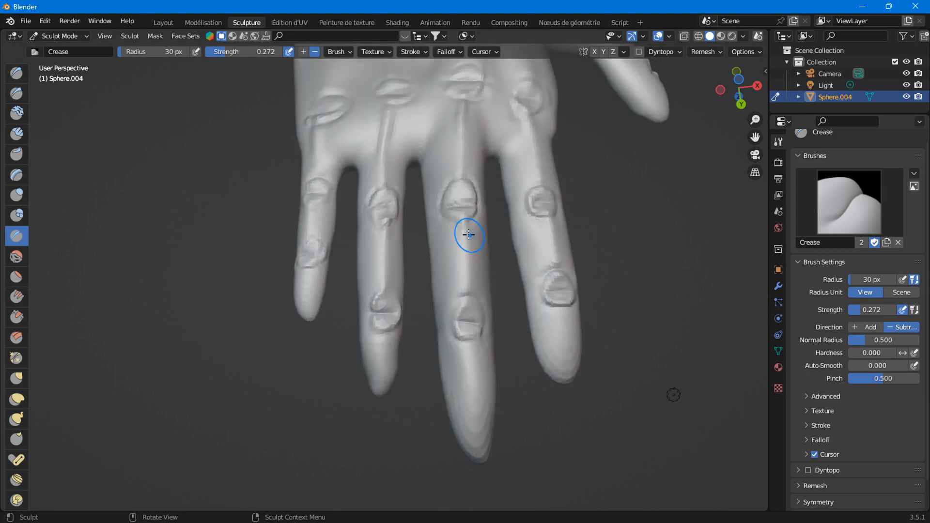
mouse_move(447, 191)
shift+middle_down()
mouse_move(387, 300)
mouse_move(431, 311)
shift+middle_up()
scroll(387, 300, down, 3)
scroll(401, 326, up, 5)
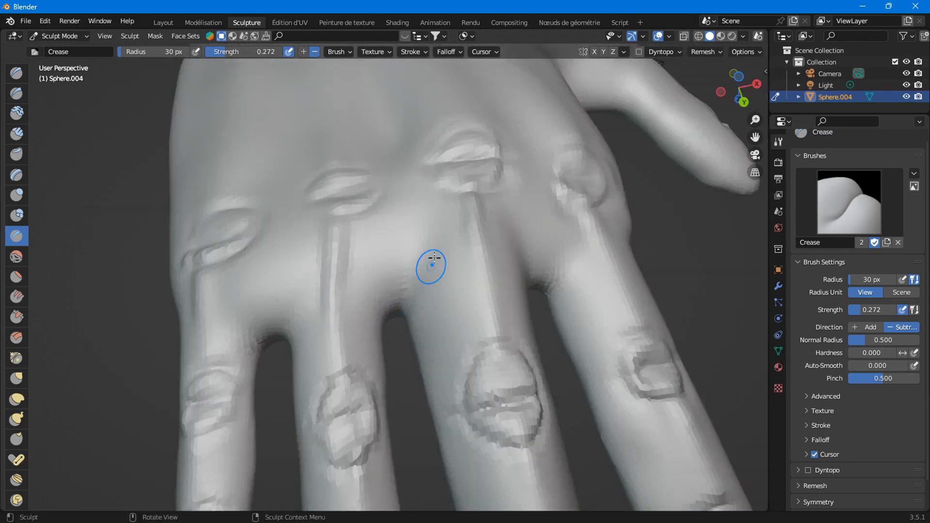
mouse_move(434, 257)
mouse_down()
mouse_move(405, 296)
mouse_move(438, 199)
mouse_up()
drag(379, 296, 377, 312)
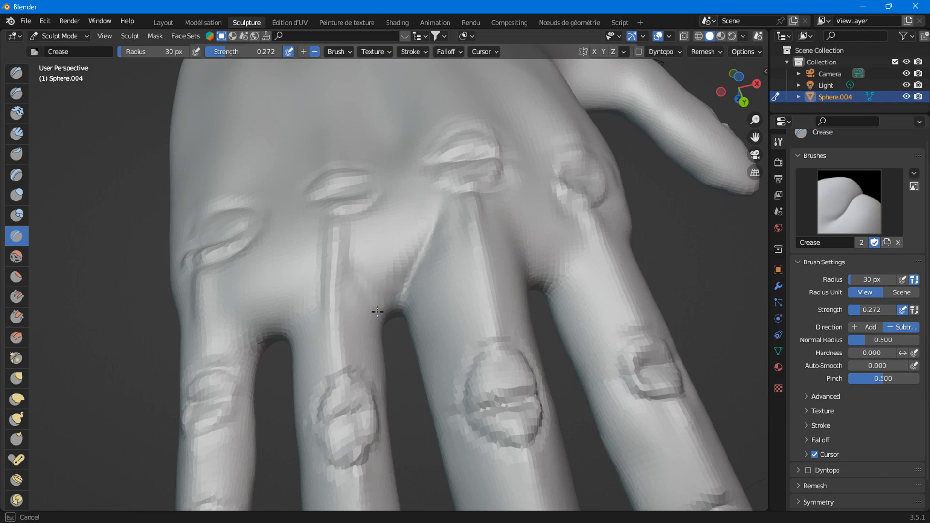
drag(349, 276, 369, 320)
Carve creases from the web between the middle and index fingers toward their base knuckles
middle_drag(369, 320, 368, 259)
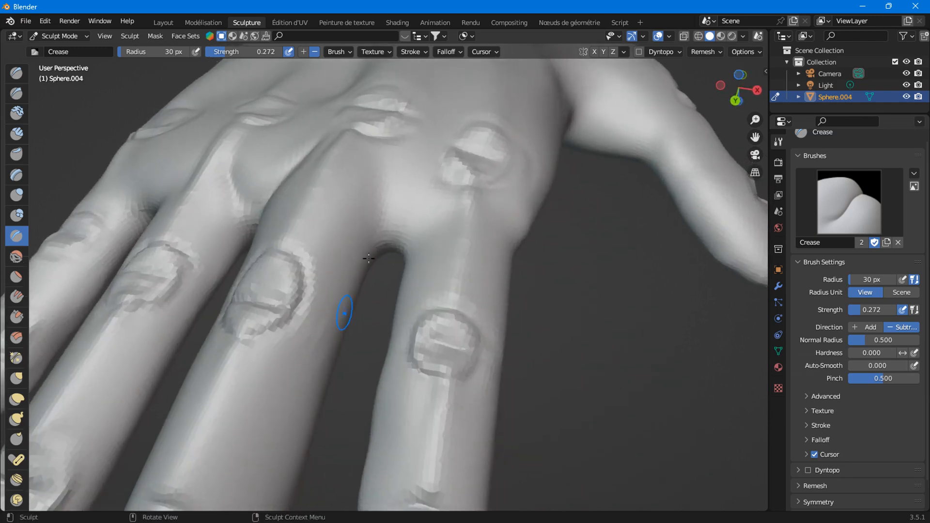
drag(379, 201, 373, 209)
middle_drag(373, 209, 450, 256)
mouse_move(537, 236)
mouse_down()
mouse_move(501, 255)
mouse_move(486, 235)
mouse_move(488, 273)
mouse_move(508, 282)
mouse_up()
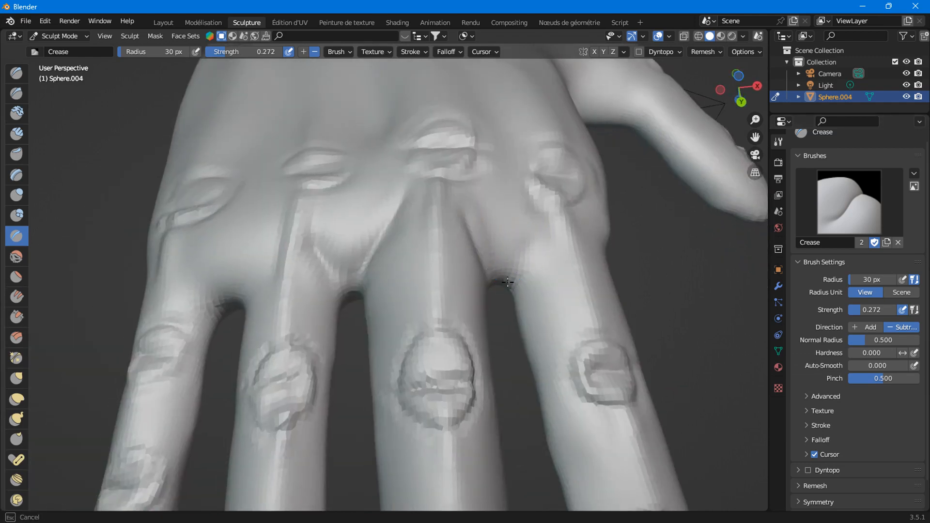
drag(540, 234, 537, 236)
Add skin folds at the web between the pinky and ring fingers and deepen the creases between the other base knuckles
middle_drag(440, 290, 386, 284)
mouse_move(387, 284)
mouse_down()
mouse_move(335, 271)
mouse_move(311, 231)
mouse_move(318, 286)
mouse_move(301, 209)
mouse_move(311, 247)
mouse_move(368, 165)
mouse_up()
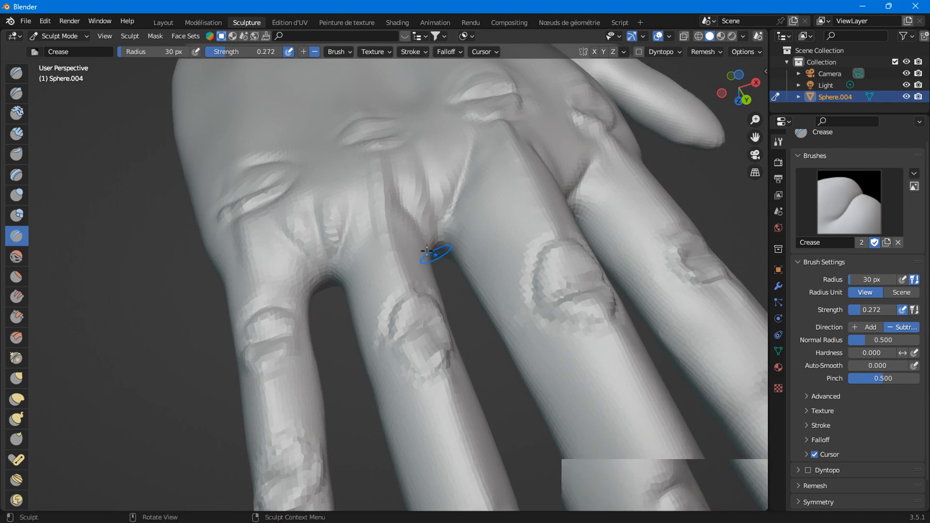
mouse_move(426, 251)
middle_down()
mouse_move(426, 201)
mouse_move(459, 178)
middle_up()
drag(471, 139, 436, 283)
mouse_move(332, 173)
mouse_down()
mouse_move(310, 211)
mouse_move(352, 153)
mouse_up()
drag(303, 239, 324, 197)
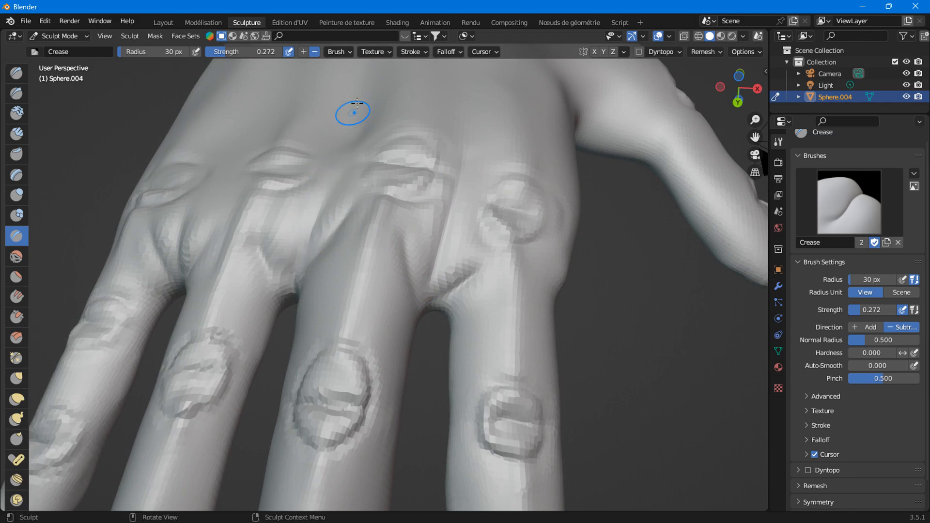
mouse_move(228, 169)
mouse_down()
mouse_move(175, 228)
mouse_move(184, 233)
mouse_up()
Carve two creases across the middle finger's lower joint on the palm side
scroll(352, 267, down, 8)
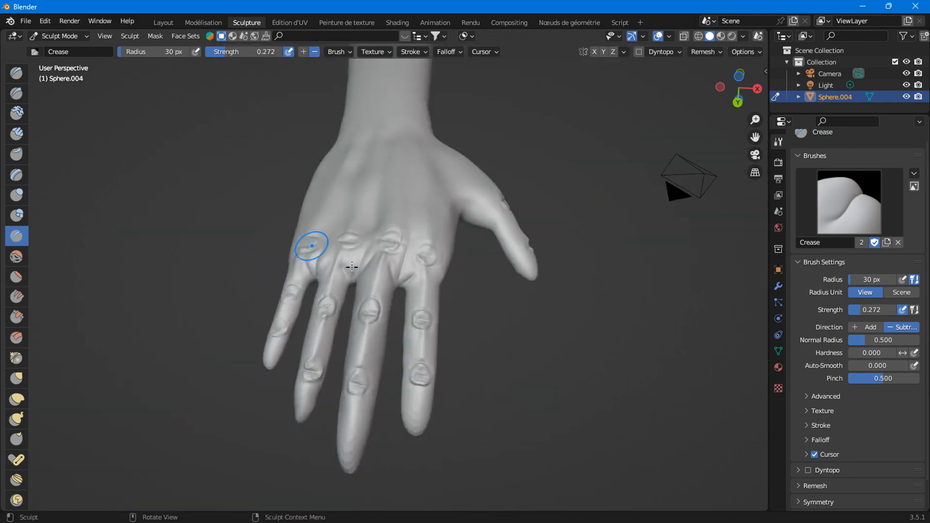
middle_drag(424, 291, 426, 326)
mouse_move(355, 360)
middle_down()
mouse_move(426, 203)
mouse_move(311, 343)
mouse_move(367, 357)
mouse_move(363, 339)
middle_up()
scroll(427, 203, up, 5)
scroll(371, 358, up, 3)
scroll(374, 337, up, 2)
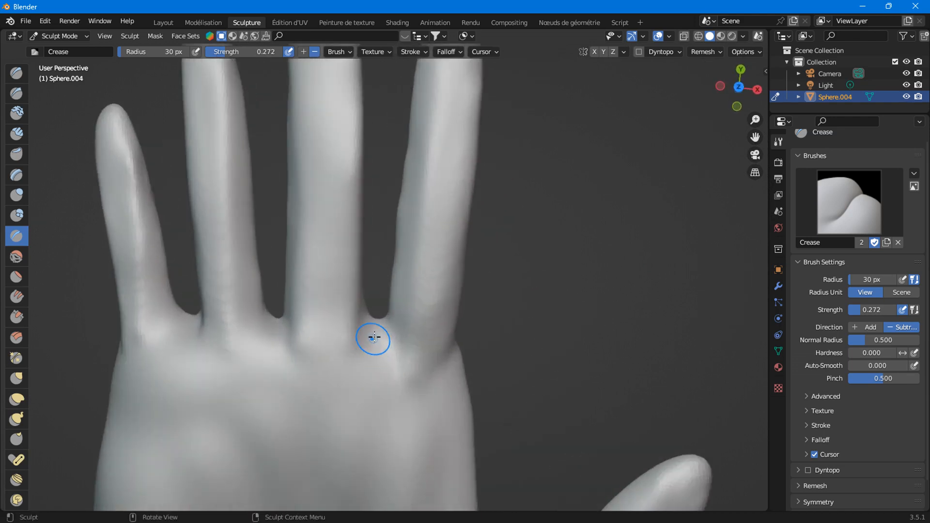
drag(294, 218, 337, 196)
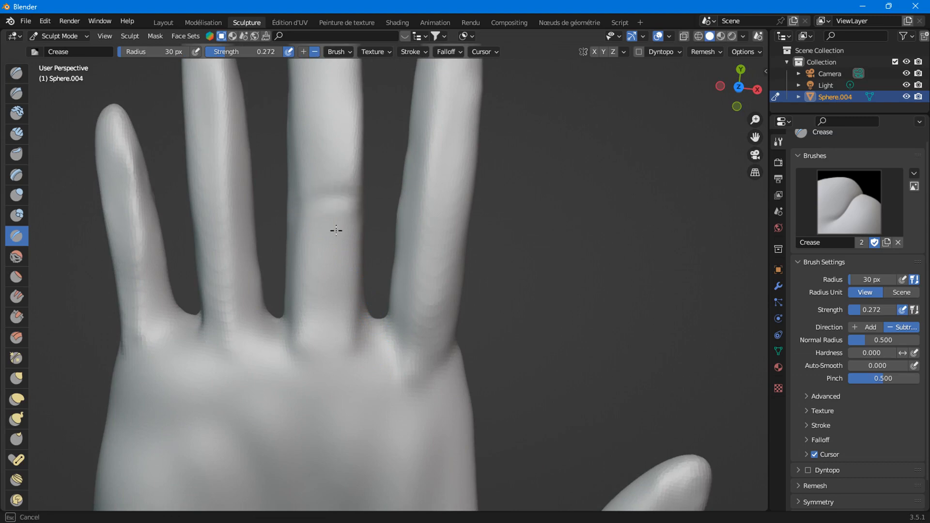
mouse_move(336, 230)
mouse_down()
mouse_move(305, 205)
mouse_move(332, 229)
mouse_move(307, 208)
mouse_move(336, 202)
mouse_move(292, 236)
mouse_up()
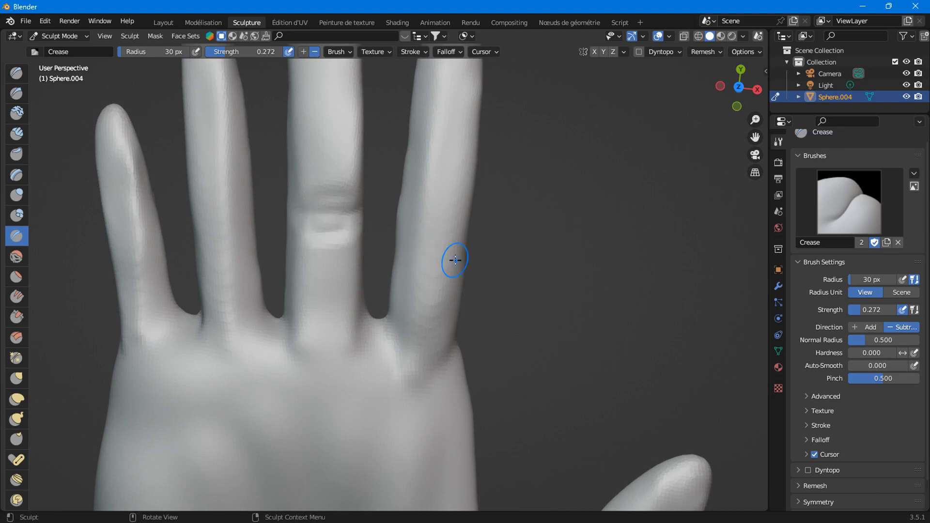
Set the Crease brush strength to 0.383 and carve creases across the lower joints of the index, ring and pinky fingers
scroll(461, 261, up, 1)
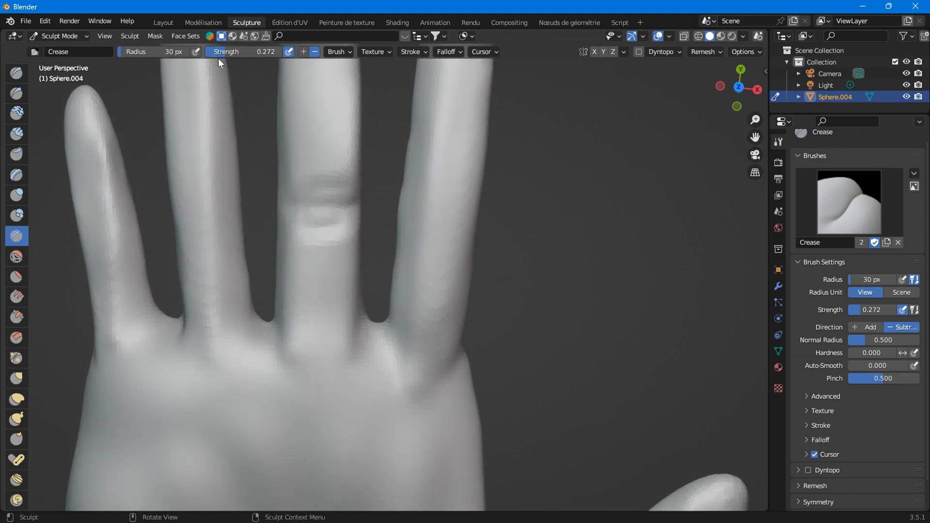
mouse_move(406, 213)
mouse_down()
mouse_move(463, 213)
mouse_move(416, 229)
mouse_up()
mouse_move(416, 242)
mouse_down()
mouse_move(455, 245)
mouse_move(434, 224)
mouse_move(476, 222)
mouse_up()
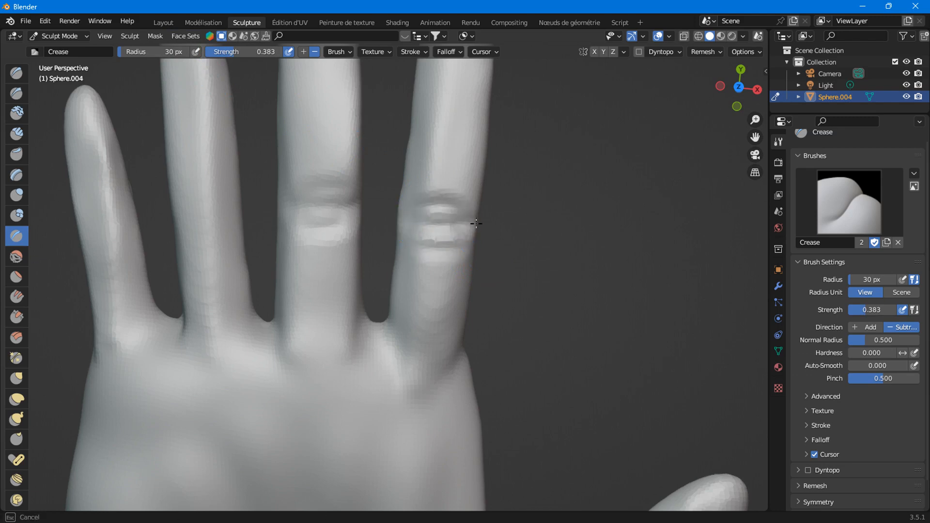
shift+middle_drag(254, 252, 325, 253)
mouse_move(295, 217)
mouse_down()
mouse_move(270, 228)
mouse_move(299, 222)
mouse_move(251, 218)
mouse_up()
mouse_move(178, 237)
mouse_down()
mouse_move(182, 257)
mouse_move(192, 241)
mouse_up()
drag(168, 256, 205, 259)
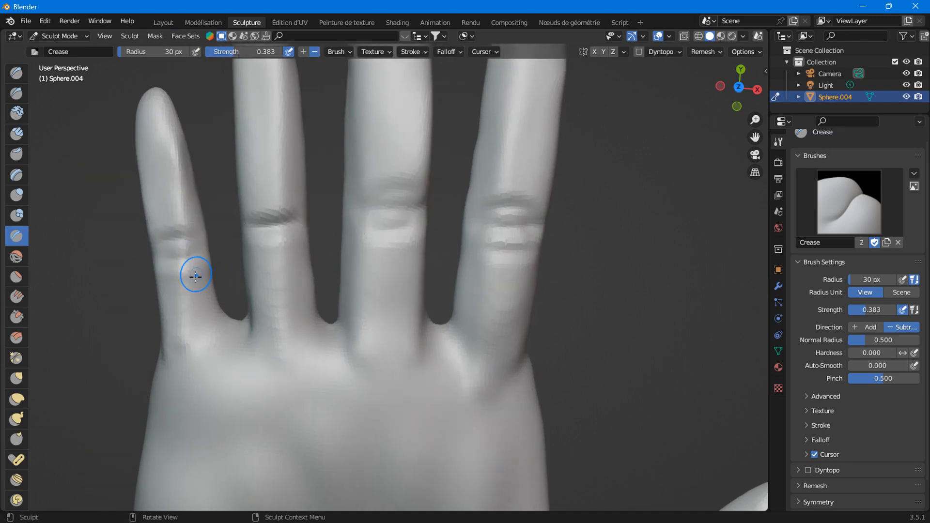
Carve creases across the upper joints of the pinky, ring, middle and index fingers on the palm side
shift+middle_drag(197, 217, 215, 245)
mouse_move(208, 200)
mouse_down()
mouse_move(159, 205)
mouse_move(196, 201)
mouse_up()
scroll(228, 322, down, 4)
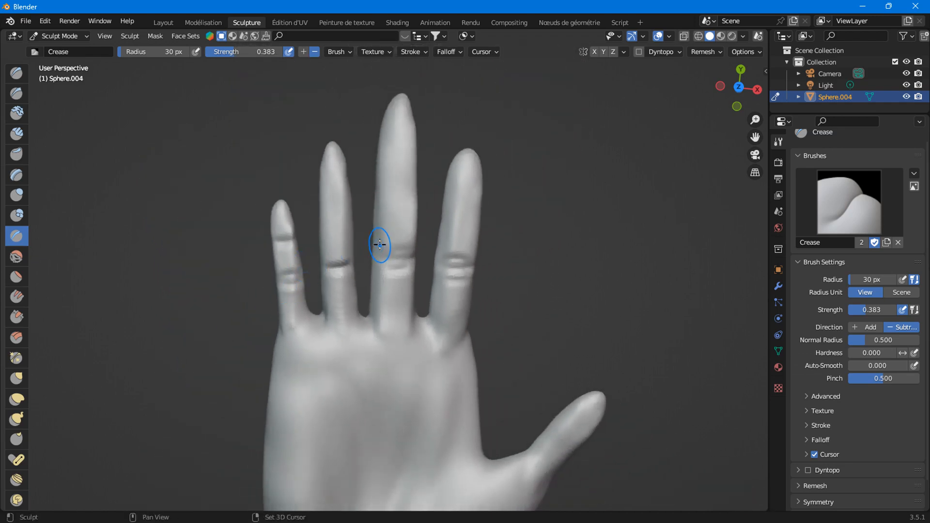
scroll(371, 227, up, 3)
shift+middle_drag(338, 215, 355, 290)
scroll(355, 291, up, 2)
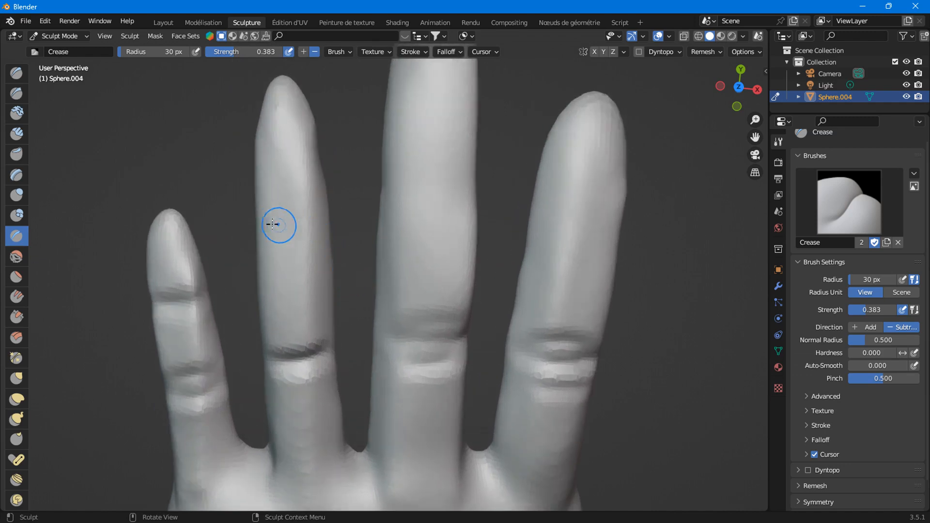
mouse_move(264, 213)
mouse_down()
mouse_move(314, 205)
mouse_move(267, 215)
mouse_up()
mouse_move(267, 234)
mouse_down()
mouse_move(295, 245)
mouse_move(257, 238)
mouse_move(312, 235)
mouse_up()
mouse_move(465, 162)
mouse_down()
mouse_move(376, 174)
mouse_move(416, 164)
mouse_up()
mouse_move(537, 210)
mouse_down()
mouse_move(608, 213)
mouse_move(548, 222)
mouse_move(625, 243)
mouse_up()
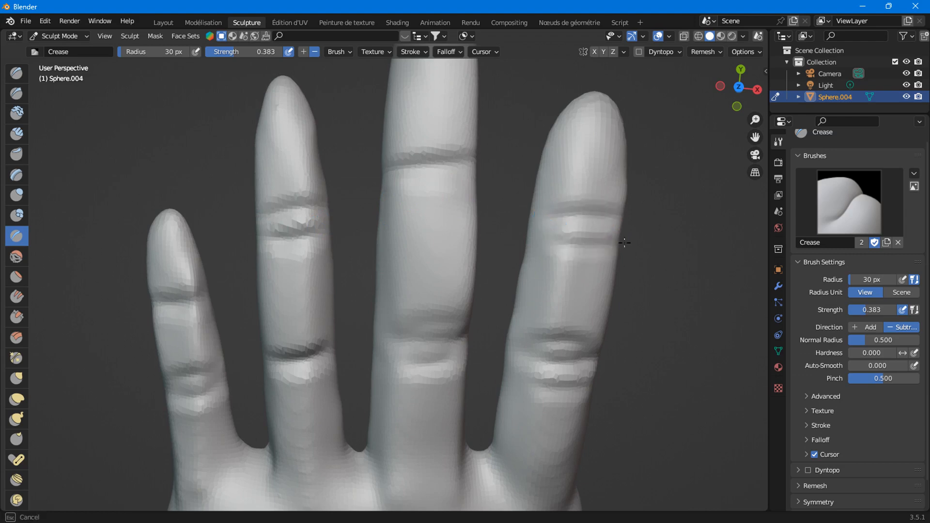
Carve creases across both joints of the thumb on the palm side
middle_drag(556, 257, 487, 297)
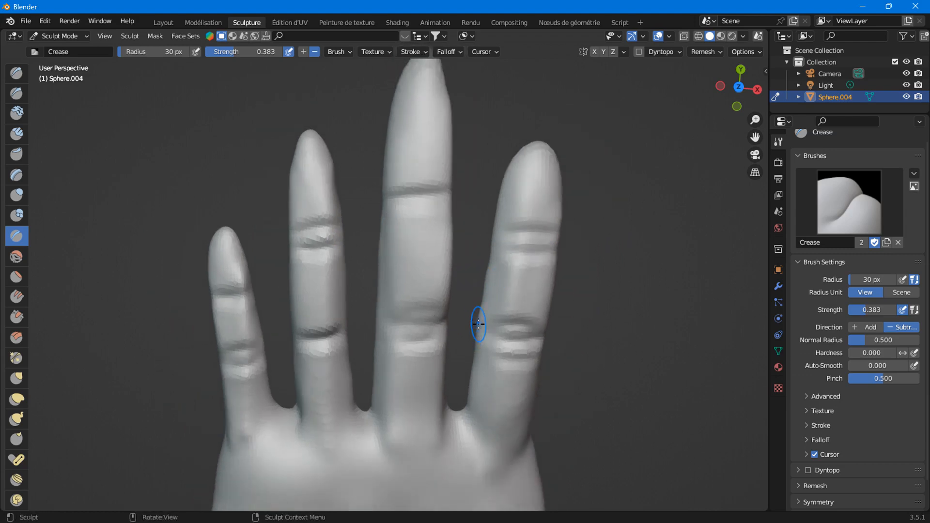
scroll(479, 324, down, 3)
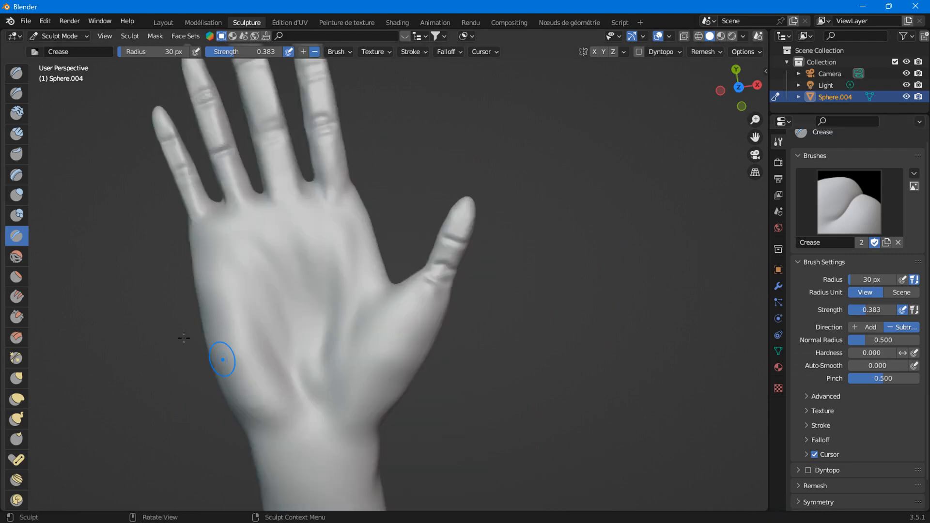
mouse_move(225, 354)
middle_down()
mouse_move(242, 409)
mouse_move(312, 280)
middle_up()
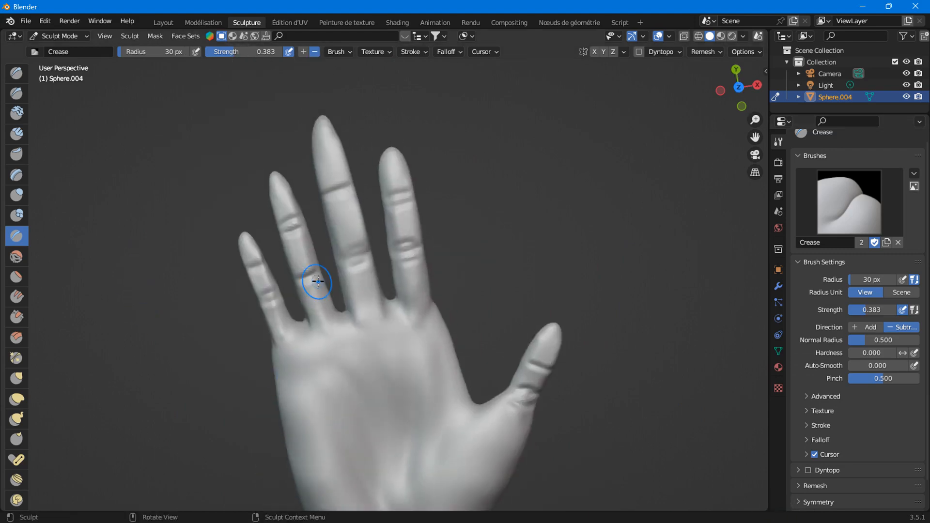
Carve creases from the web between the ring and middle fingers down into the upper palm
scroll(290, 218, up, 3)
shift+middle_drag(360, 261, 388, 168)
scroll(374, 247, up, 2)
scroll(295, 268, up, 1)
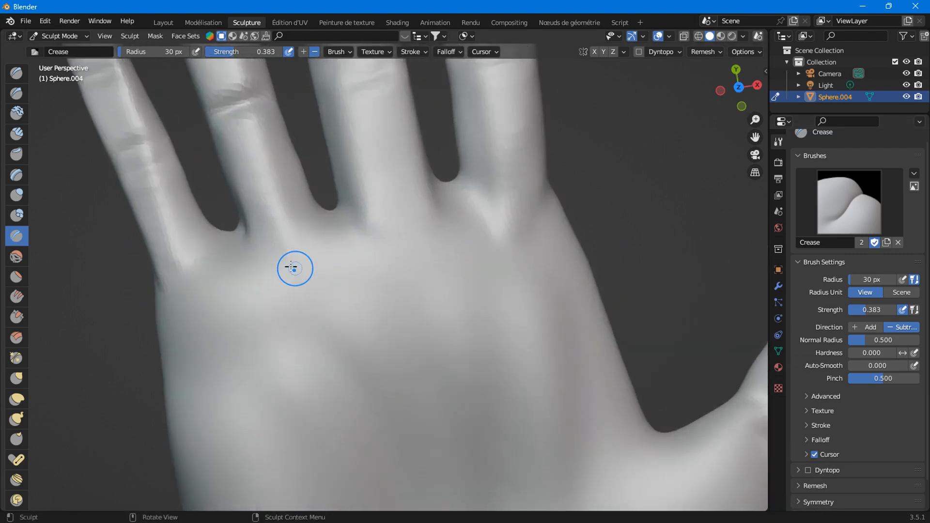
shift+middle_drag(294, 268, 321, 278)
drag(338, 214, 333, 317)
drag(375, 233, 421, 293)
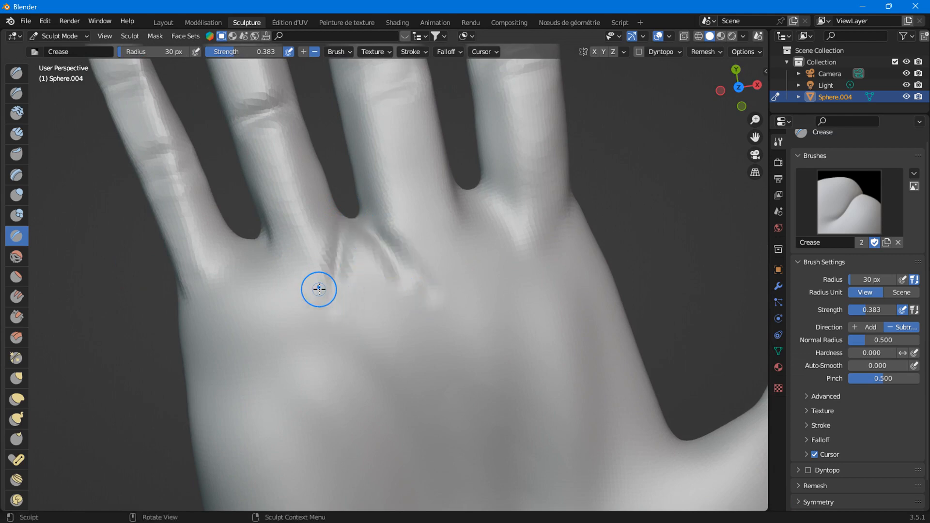
drag(318, 290, 369, 374)
drag(411, 260, 417, 338)
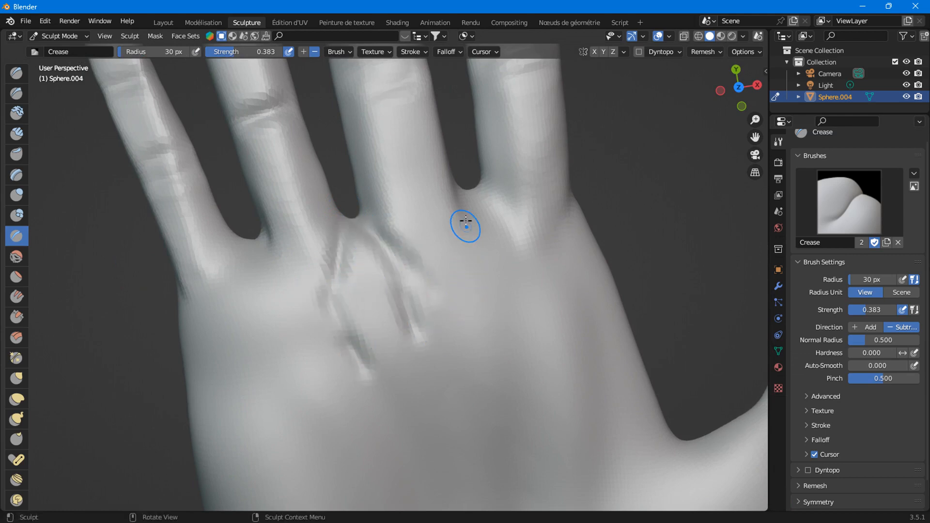
Carve palm creases below the web between the middle and index fingers and at the index finger's outer base
drag(464, 201, 470, 293)
drag(492, 221, 516, 305)
drag(566, 221, 557, 255)
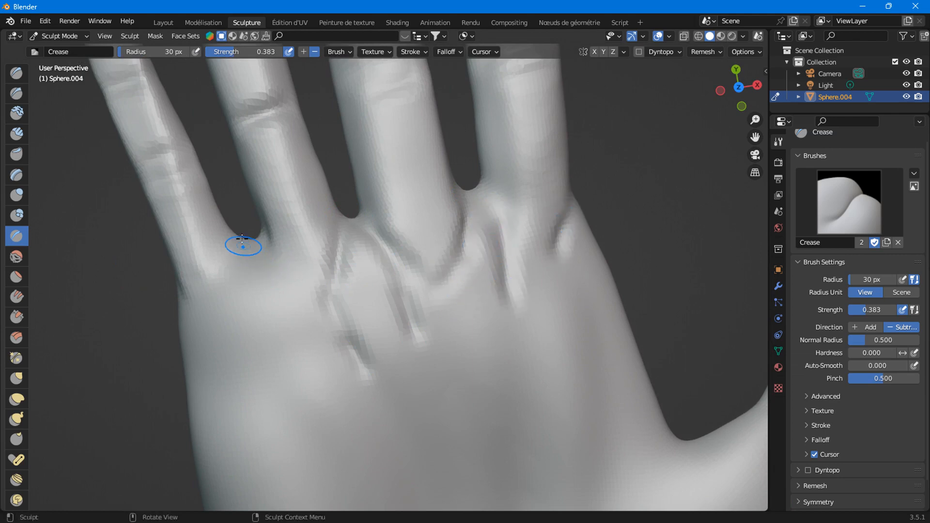
Carve palm creases below the web between the pinky and ring fingers and at the pinky's outer base
drag(241, 246, 238, 325)
drag(266, 266, 301, 315)
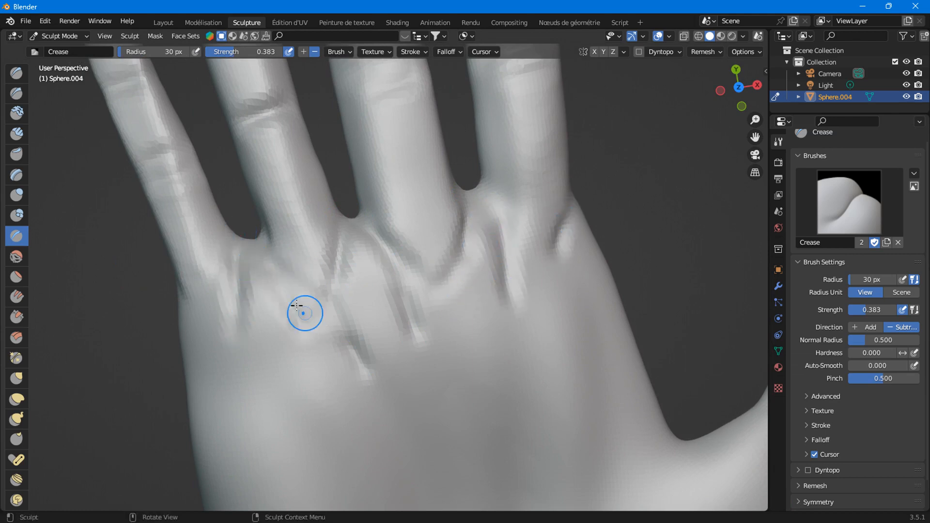
mouse_move(283, 280)
mouse_down()
mouse_move(338, 365)
mouse_move(349, 363)
mouse_up()
mouse_move(255, 241)
mouse_down()
mouse_move(235, 301)
mouse_move(257, 364)
mouse_up()
drag(186, 297, 212, 325)
Carve two curved creases on the palm along the thumb mound, starting near the thumb web
scroll(205, 345, down, 1)
shift+middle_drag(563, 406, 427, 205)
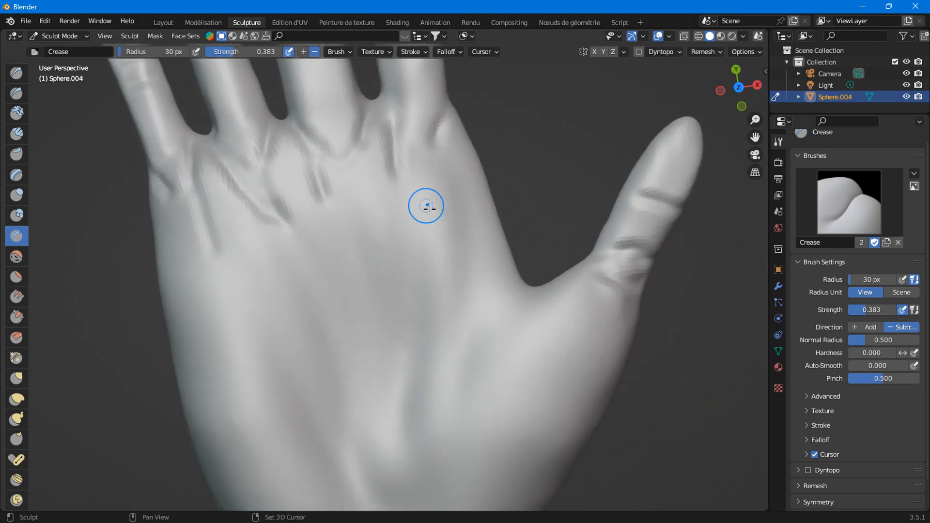
shift+middle_drag(497, 311, 446, 205)
drag(467, 242, 426, 341)
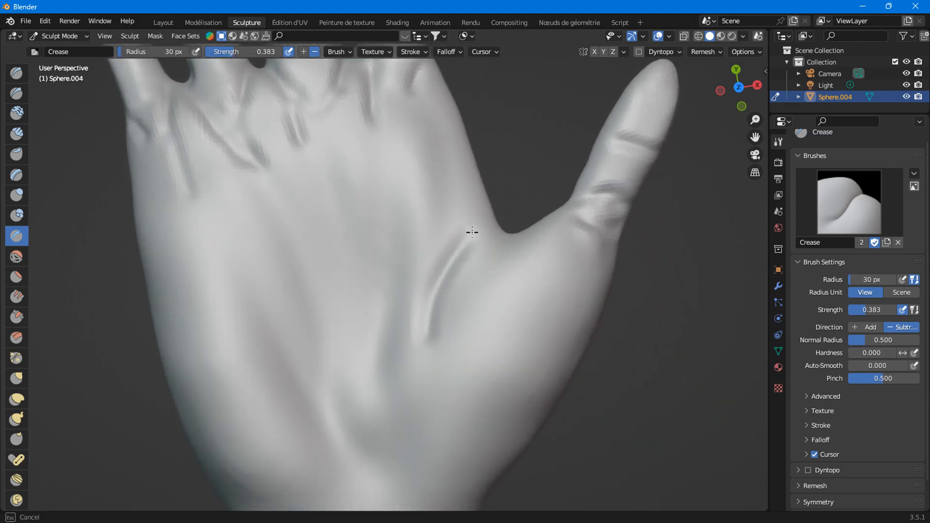
drag(472, 231, 430, 376)
Carve a lengthwise crease beside the thumb mound and a long diagonal crease across the palm to the wrist
drag(392, 252, 391, 444)
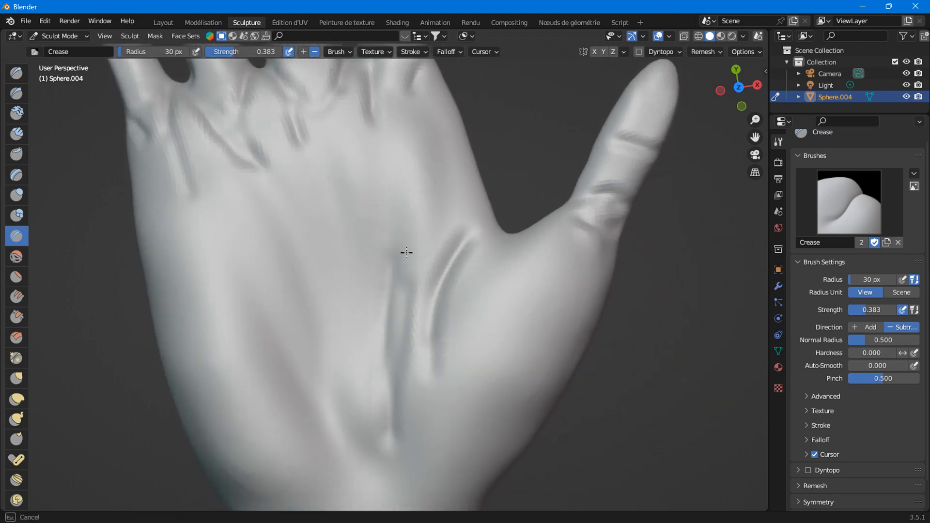
key(ctrl+z)
drag(397, 217, 388, 267)
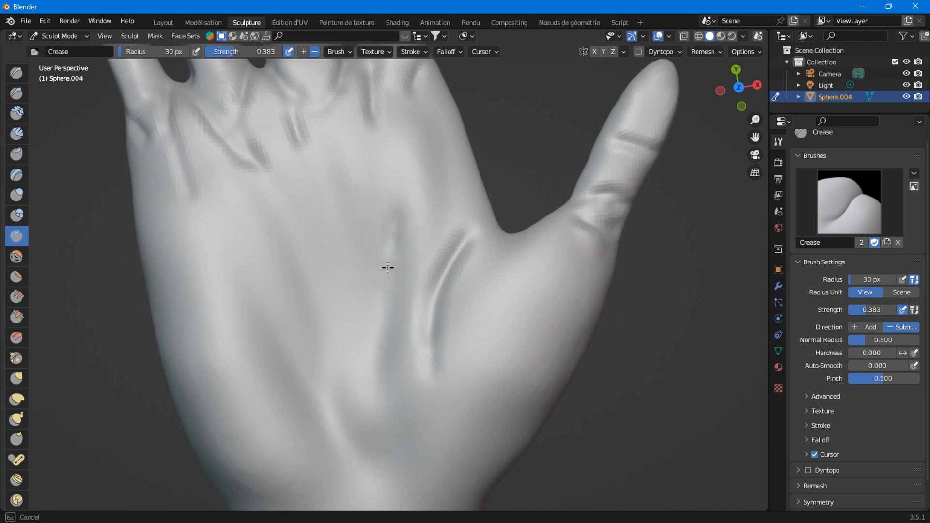
drag(385, 382, 386, 404)
mouse_move(260, 274)
mouse_down()
mouse_move(289, 360)
mouse_move(401, 501)
mouse_up()
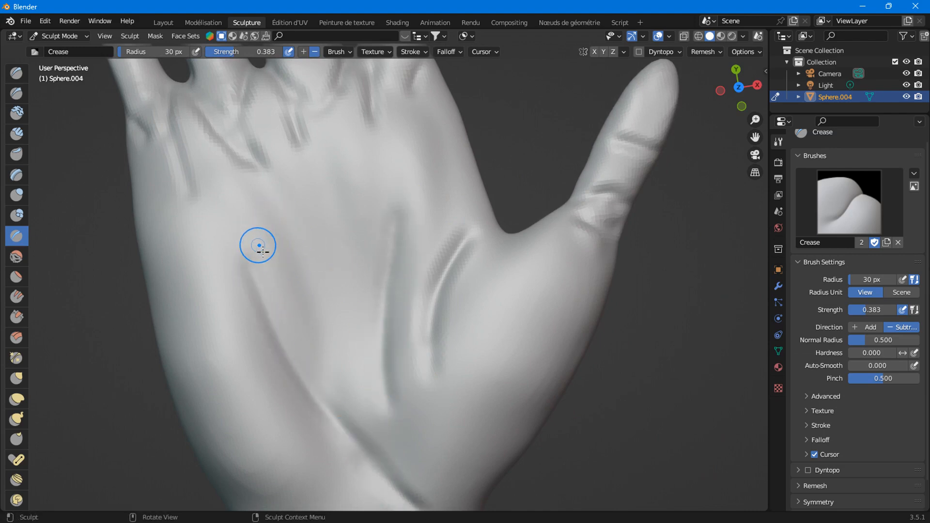
Carve a crease arching up the middle of the palm toward the index side, plus a short one below the ring finger
mouse_move(259, 246)
ctrl+mouse_down()
mouse_move(285, 224)
mouse_move(387, 191)
ctrl+mouse_up()
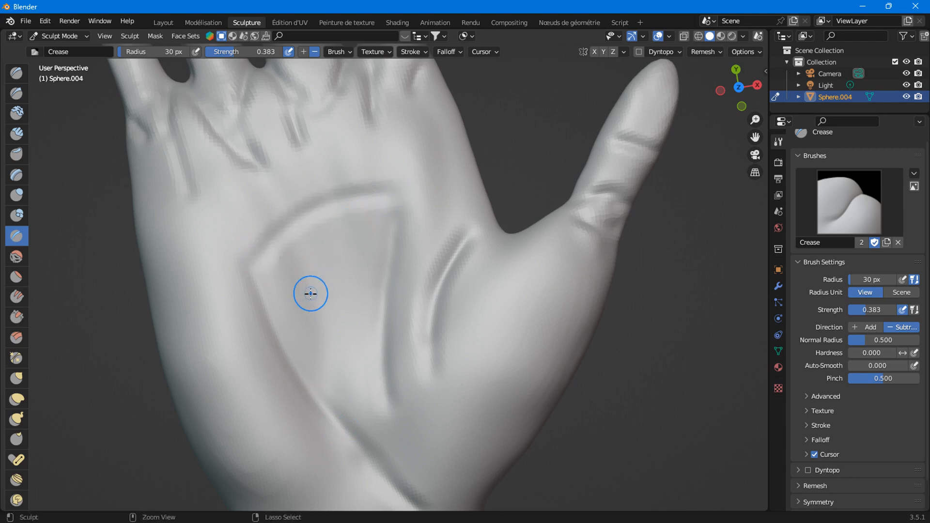
key(ctrl+z)
drag(320, 386, 322, 221)
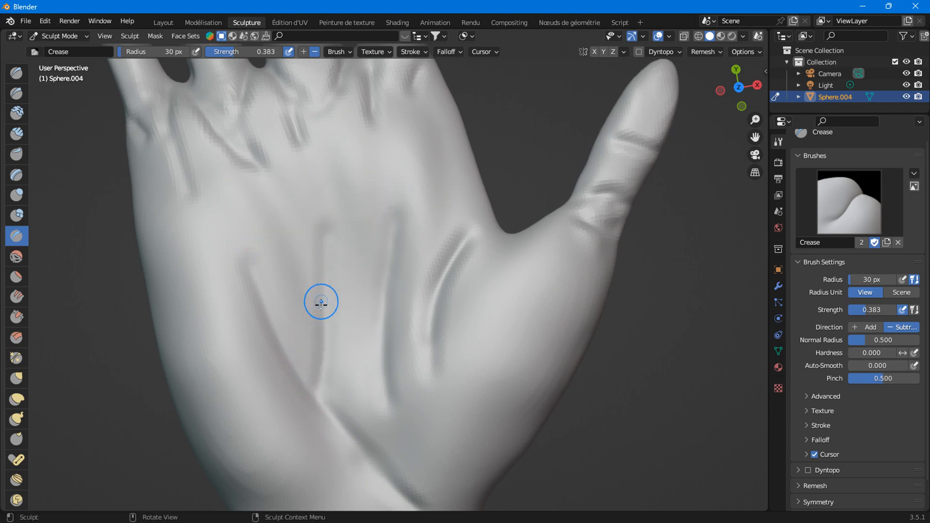
mouse_move(321, 302)
mouse_down()
mouse_move(352, 194)
mouse_move(393, 179)
mouse_up()
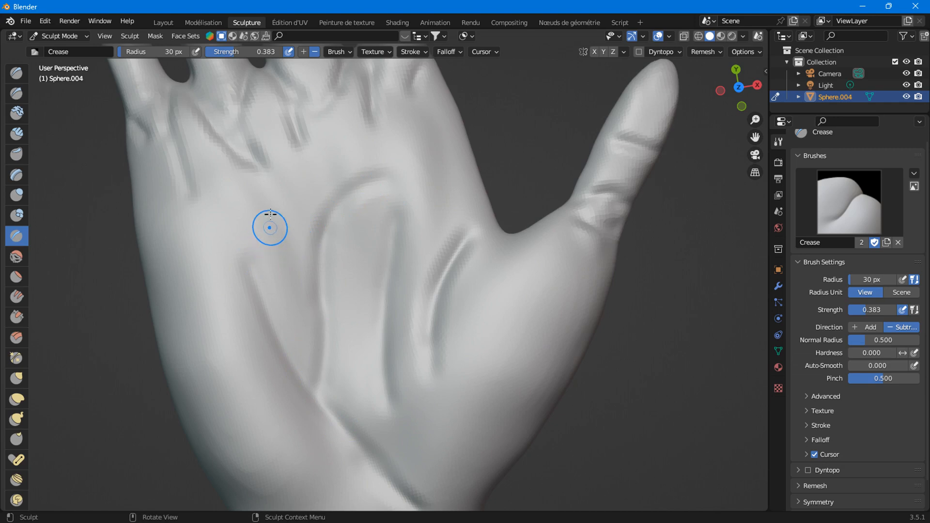
drag(270, 213, 286, 286)
Carve two creases on the back of the hand from the thumb web toward the thumb's base
scroll(461, 252, down, 3)
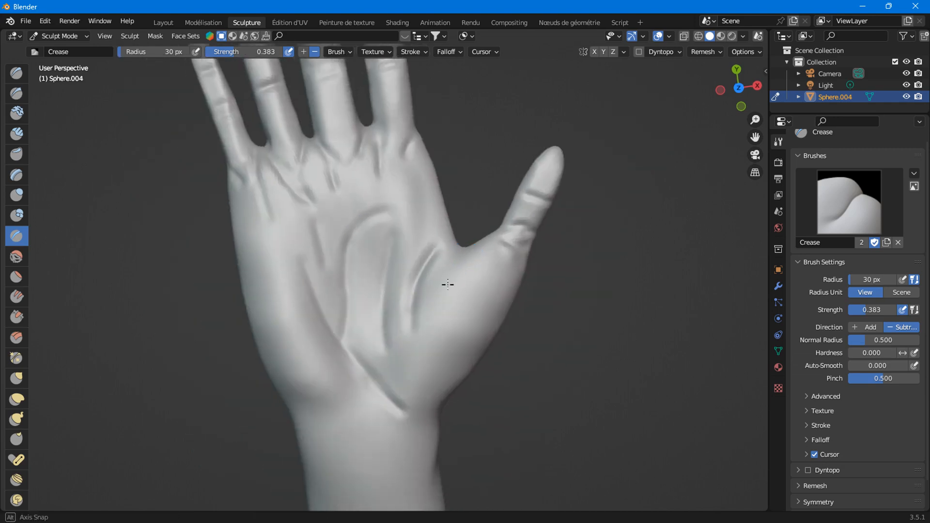
middle_drag(446, 284, 307, 57)
middle_drag(337, 348, 400, 343)
mouse_move(394, 326)
mouse_down()
mouse_move(327, 378)
mouse_move(373, 349)
mouse_move(399, 352)
mouse_move(342, 374)
mouse_move(333, 408)
mouse_up()
drag(394, 353, 346, 421)
Add creases on the back of the hand running from the thumb web toward the index finger side
scroll(407, 332, down, 4)
mouse_move(408, 333)
middle_down()
mouse_move(401, 324)
mouse_move(373, 386)
mouse_move(360, 376)
middle_up()
scroll(373, 386, up, 3)
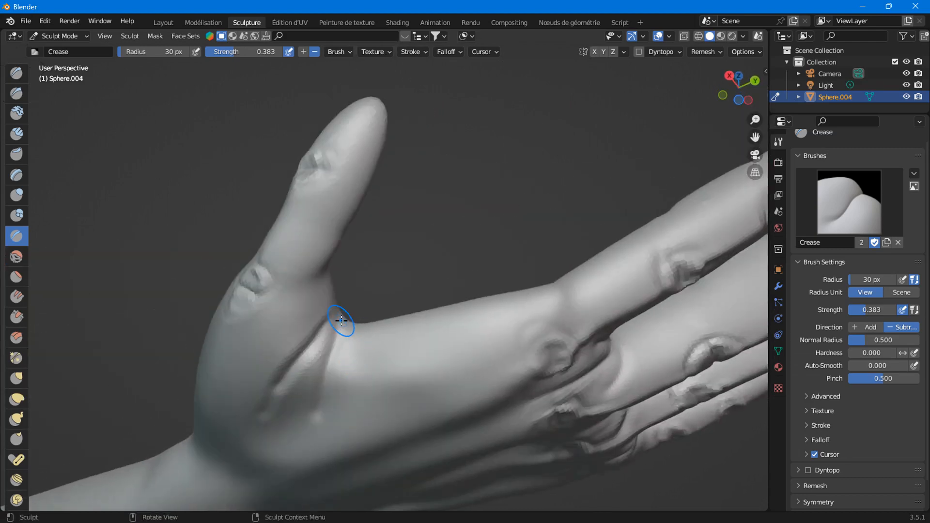
drag(341, 320, 372, 383)
mouse_move(357, 344)
mouse_down()
mouse_move(405, 408)
mouse_move(397, 403)
mouse_up()
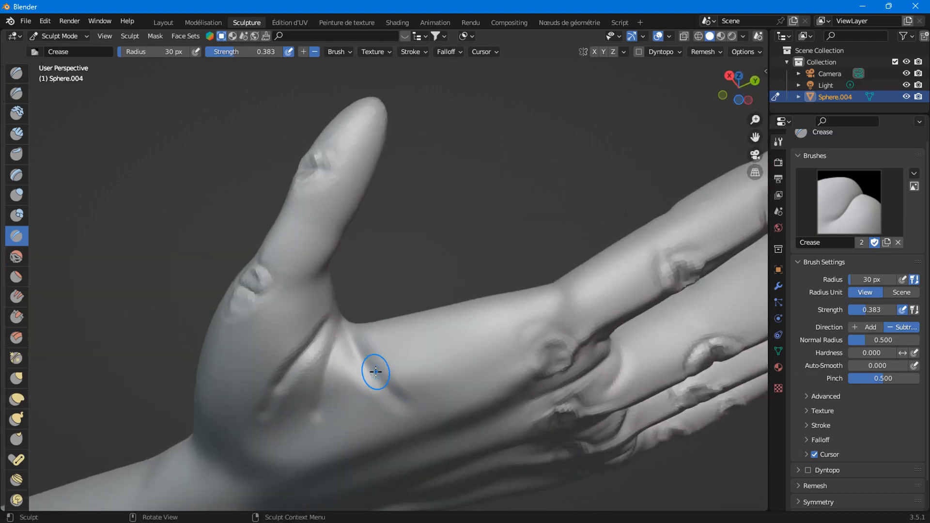
Carve a short crease on the palm side of the thumb mound beside the thumb web
scroll(375, 372, down, 4)
mouse_move(376, 372)
middle_down()
mouse_move(378, 425)
mouse_move(299, 468)
mouse_move(331, 5)
middle_up()
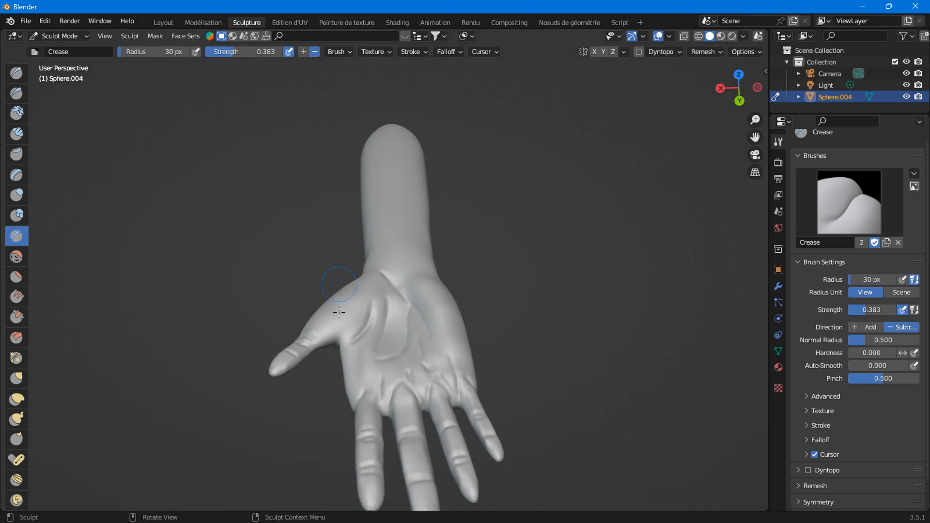
scroll(339, 312, up, 6)
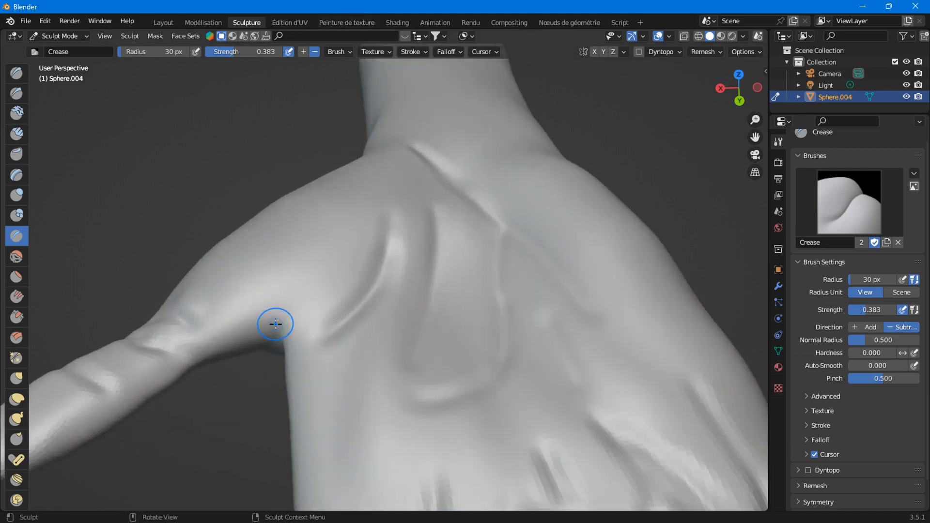
middle_drag(276, 324, 304, 306)
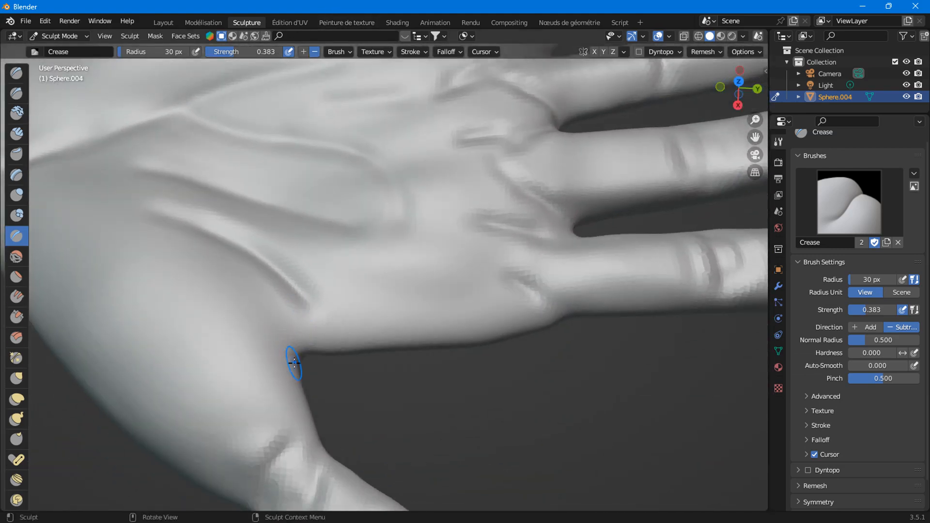
scroll(265, 320, down, 5)
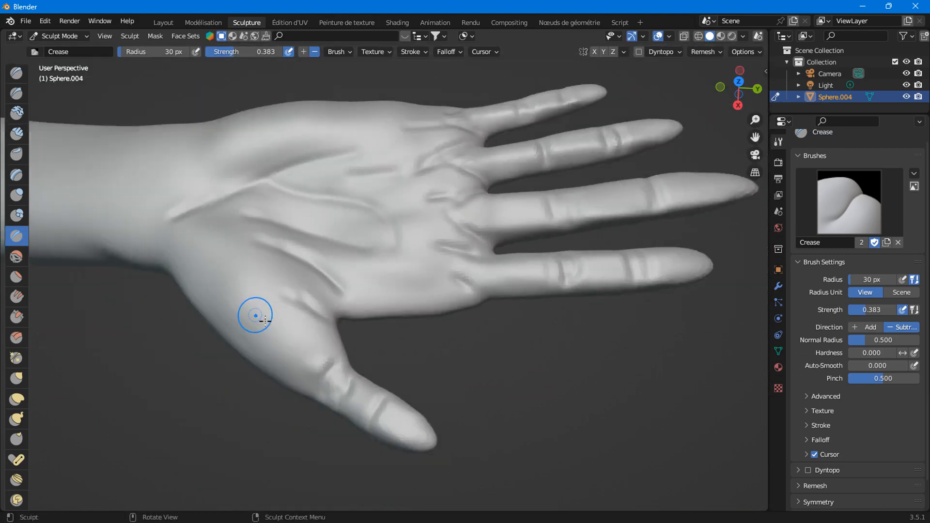
scroll(305, 307, down, 4)
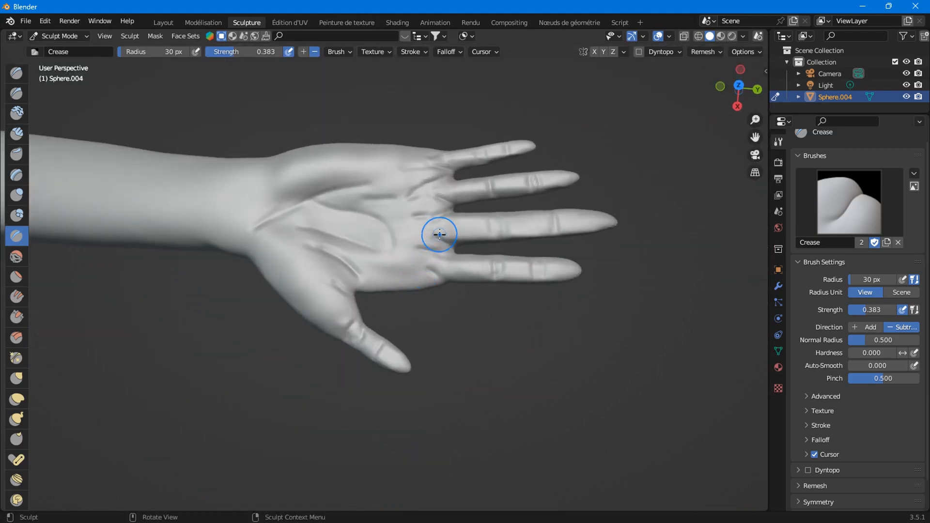
Extend the joint creases around the sides of the index, middle and ring fingers
mouse_move(440, 234)
middle_down()
mouse_move(484, 269)
mouse_move(249, 245)
mouse_move(343, 268)
mouse_move(332, 281)
middle_up()
drag(281, 262, 280, 305)
drag(402, 237, 412, 274)
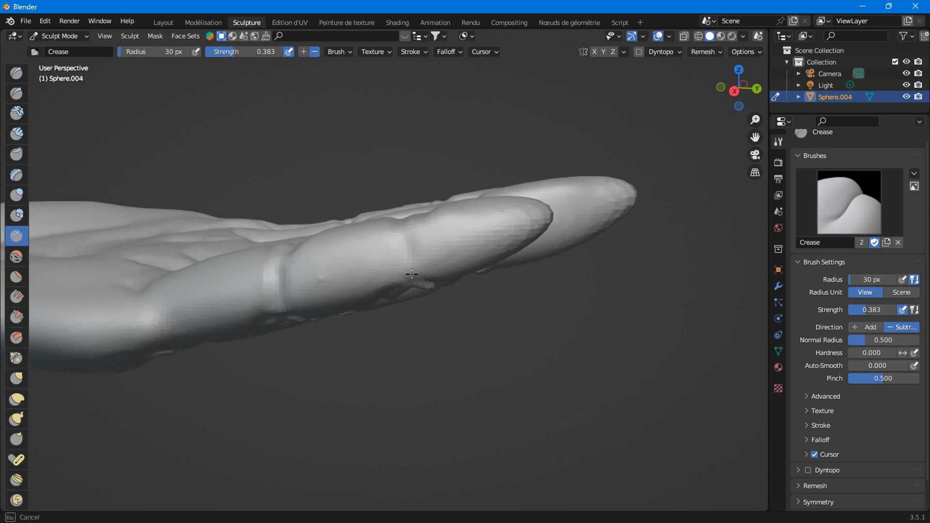
middle_drag(384, 224, 329, 268)
drag(331, 238, 346, 259)
drag(487, 209, 494, 222)
drag(434, 119, 425, 133)
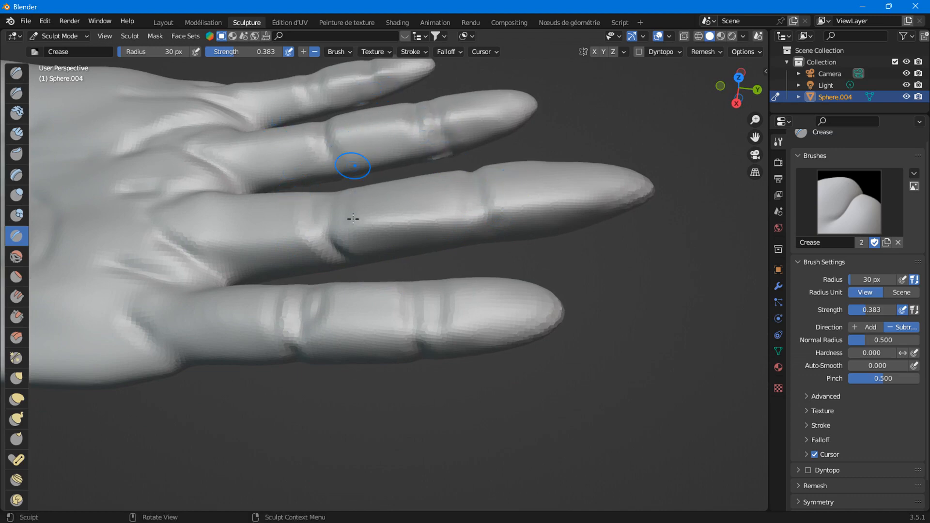
scroll(371, 248, down, 4)
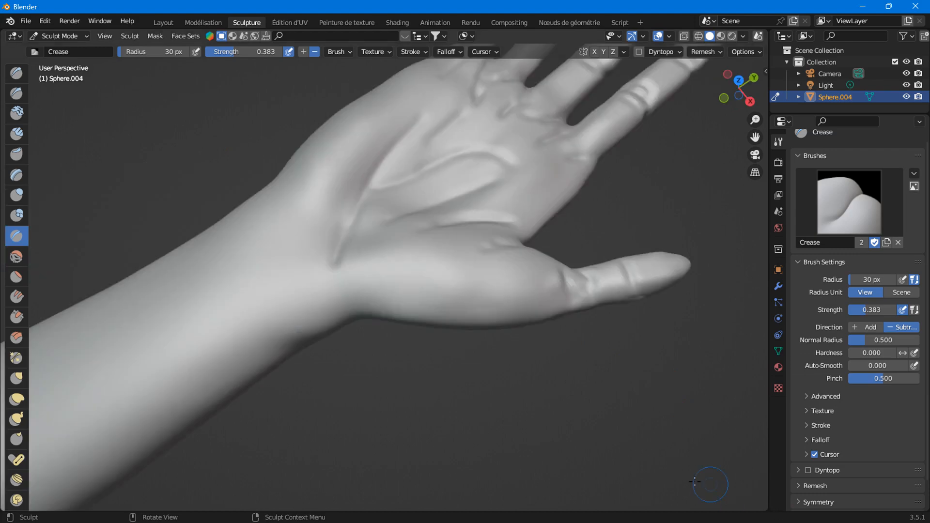
scroll(538, 267, down, 2)
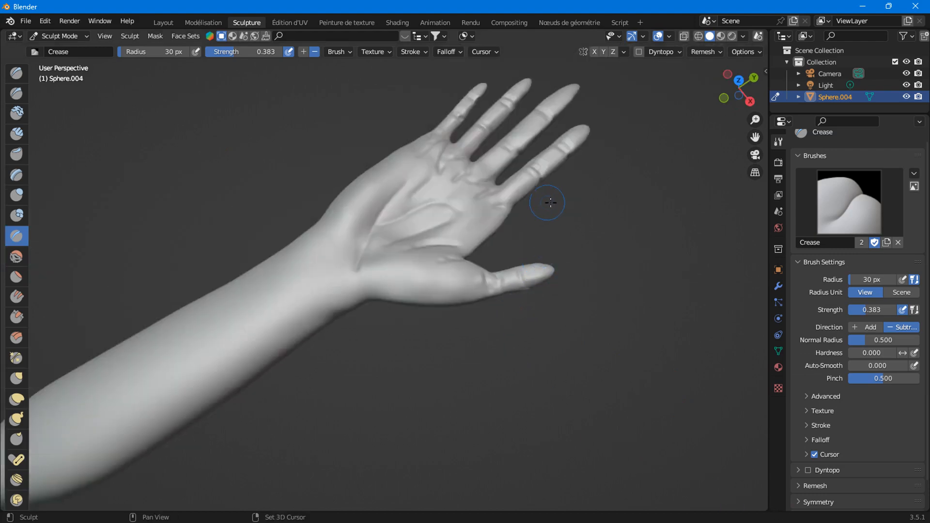
shift+middle_drag(550, 202, 249, 328)
scroll(252, 325, up, 5)
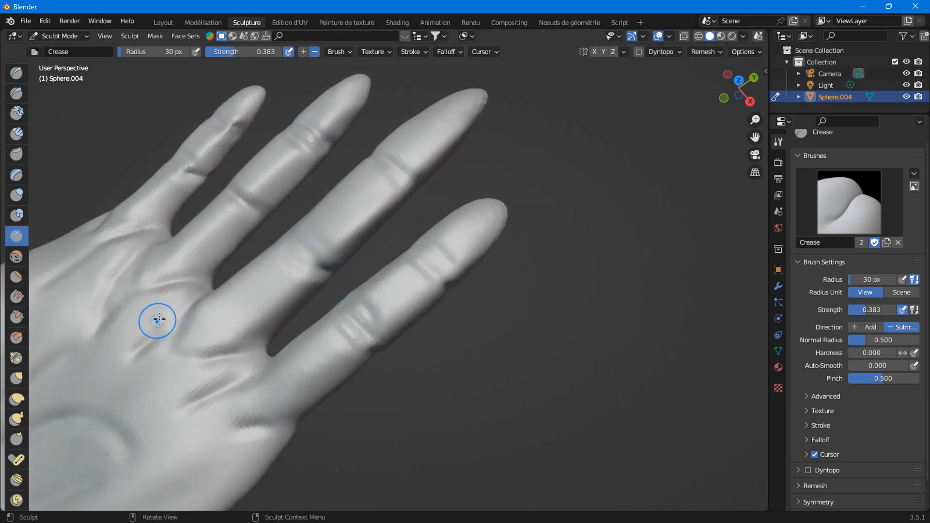
Carve two long creases running from the base of the palm down the inner side of the wrist
mouse_move(157, 319)
middle_down()
mouse_move(293, 240)
mouse_move(391, 228)
mouse_move(347, 307)
mouse_move(268, 268)
mouse_move(223, 303)
mouse_move(321, 347)
mouse_move(249, 376)
mouse_move(303, 338)
mouse_move(311, 386)
middle_up()
scroll(336, 355, up, 4)
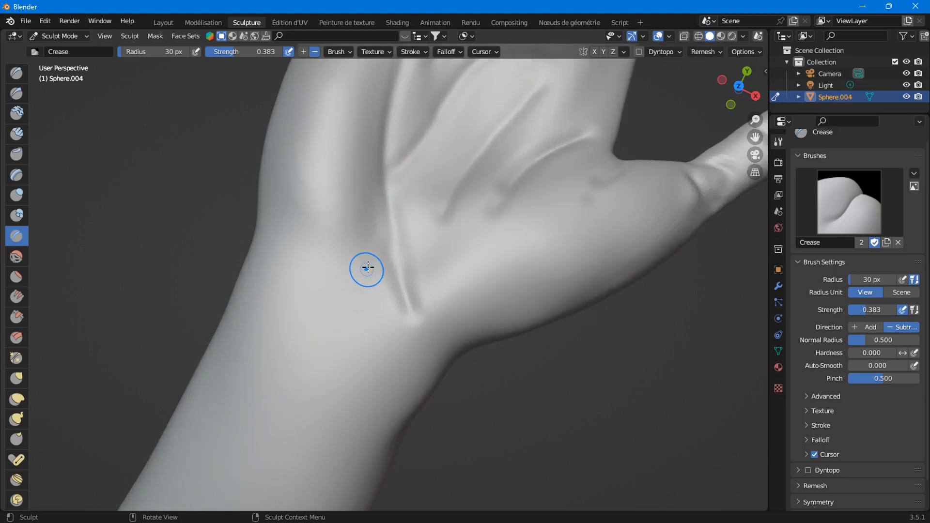
drag(367, 267, 245, 427)
mouse_move(348, 310)
mouse_down()
mouse_move(321, 455)
mouse_move(342, 330)
mouse_move(295, 492)
mouse_up()
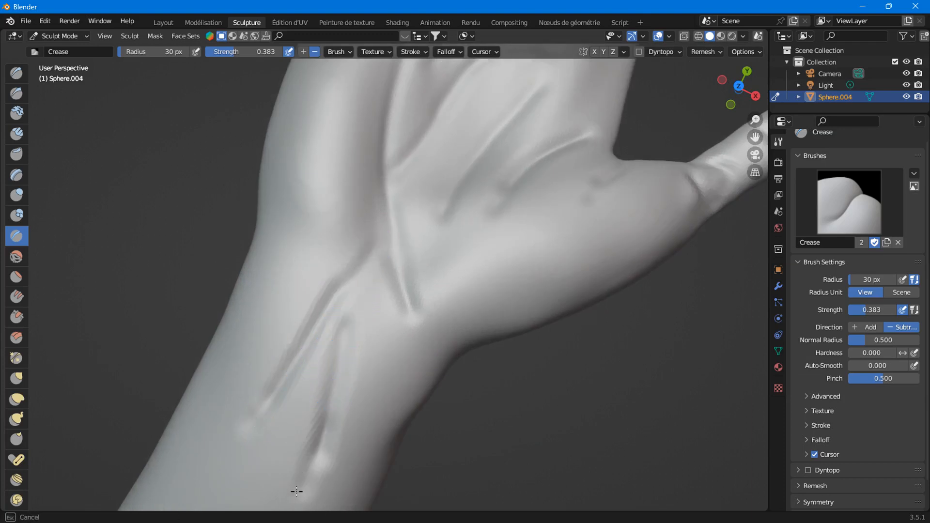
Carve short creases across the little-finger edge and the back of the wrist where the hand meets the forearm
mouse_move(374, 395)
middle_down()
mouse_move(380, 291)
mouse_move(356, 276)
middle_up()
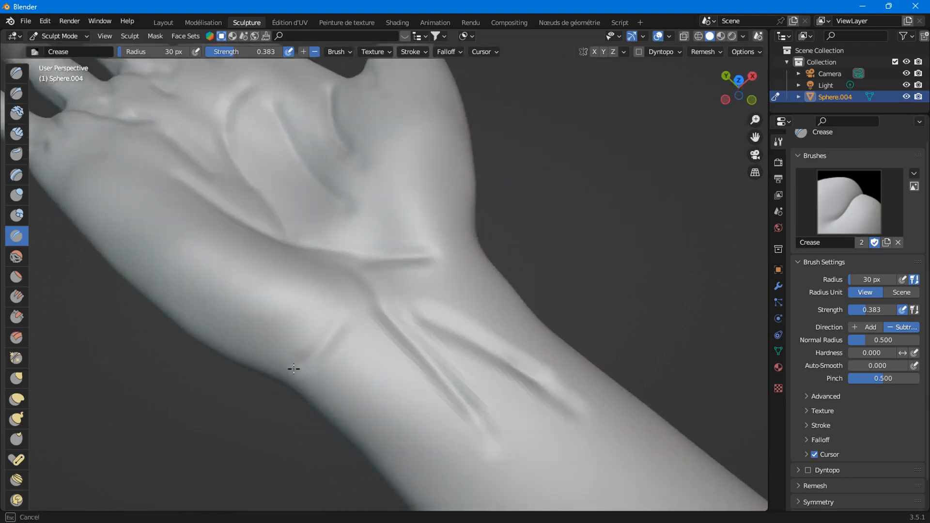
mouse_move(290, 369)
middle_down()
mouse_move(348, 297)
mouse_move(322, 316)
mouse_move(357, 204)
middle_up()
middle_drag(419, 268, 389, 237)
drag(372, 252, 384, 348)
middle_drag(385, 353, 371, 271)
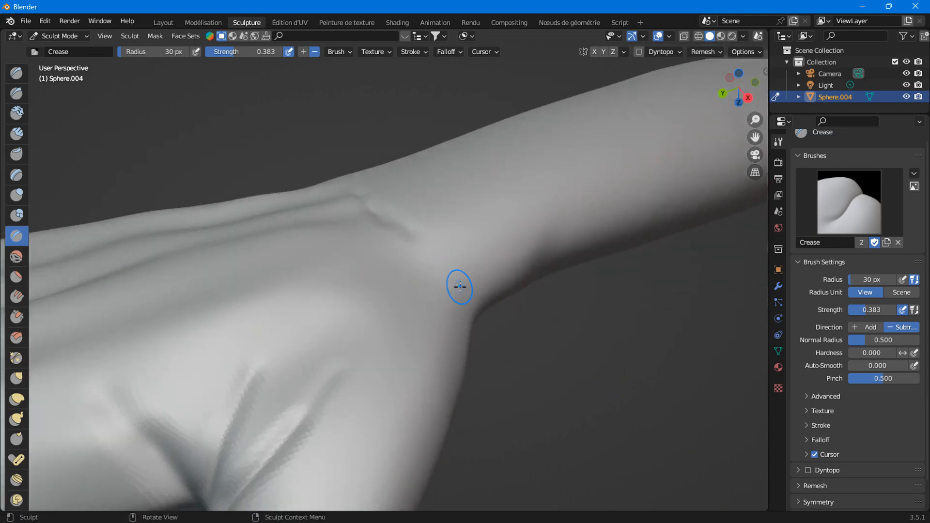
mouse_move(460, 322)
middle_down()
mouse_move(384, 233)
mouse_move(358, 166)
middle_up()
scroll(414, 234, down, 4)
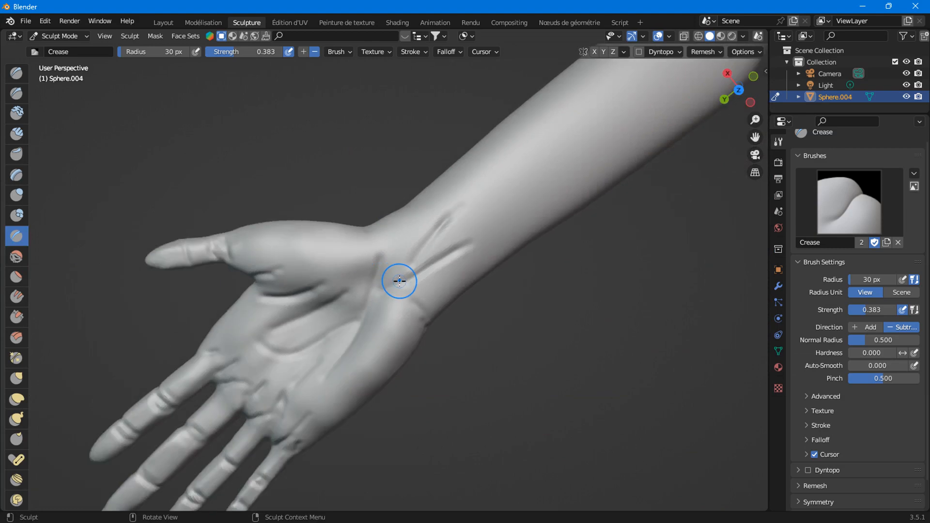
middle_drag(381, 266, 394, 363)
scroll(394, 290, up, 5)
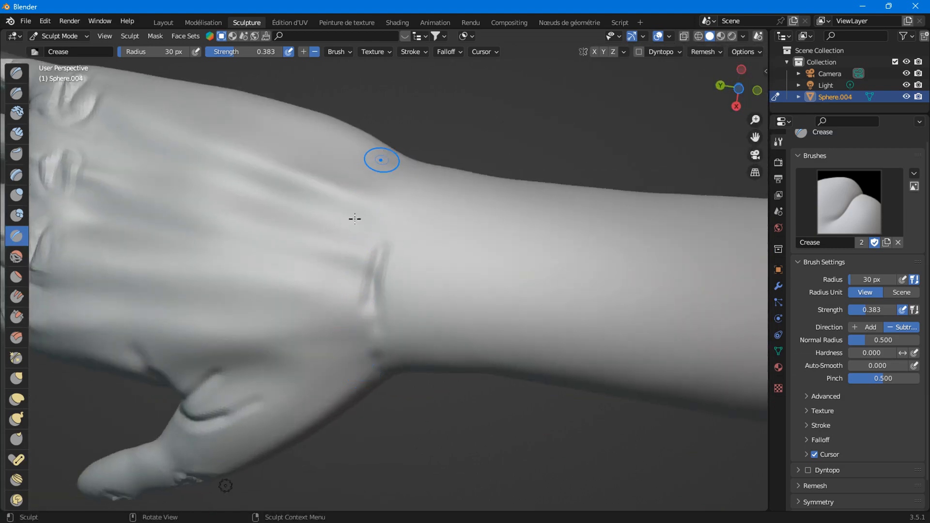
Soften the knuckle creases on the back of the hand with the Smooth brush at radius 97 px and strength 0.135
scroll(382, 351, down, 4)
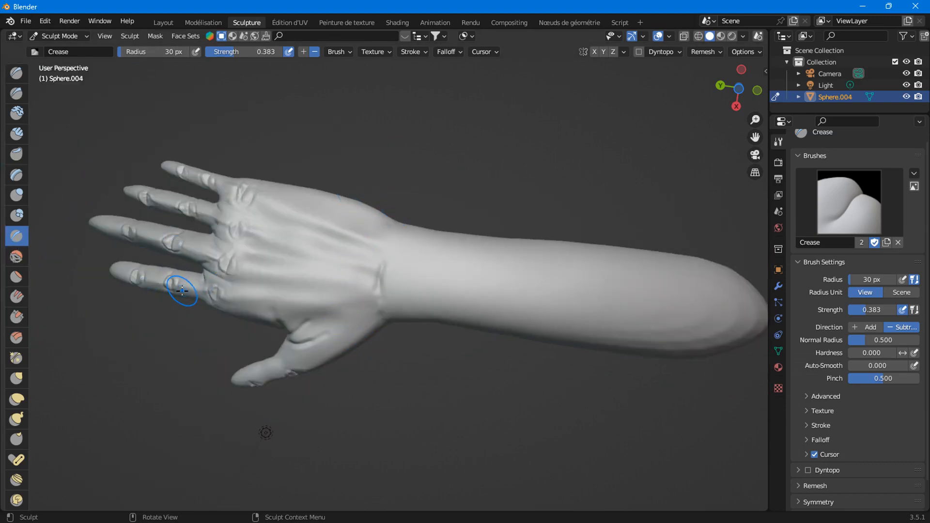
click(16, 257)
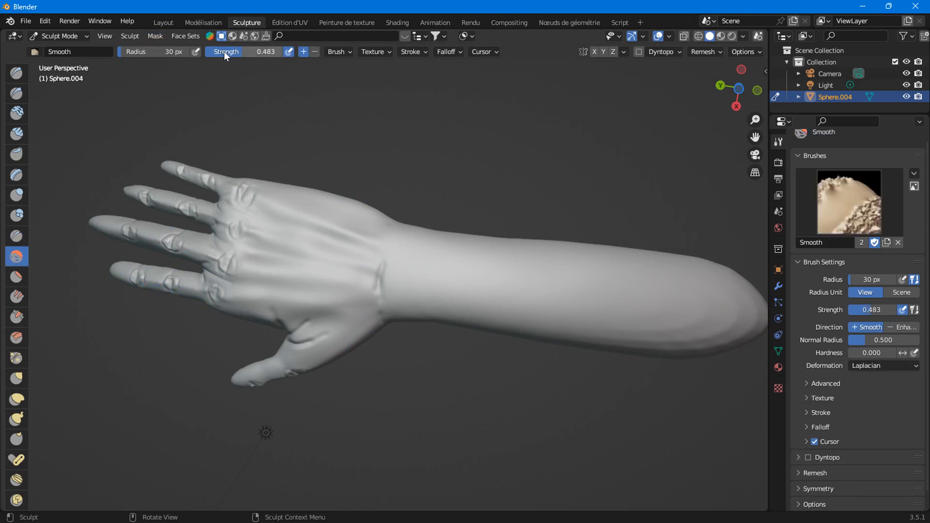
drag(158, 54, 189, 54)
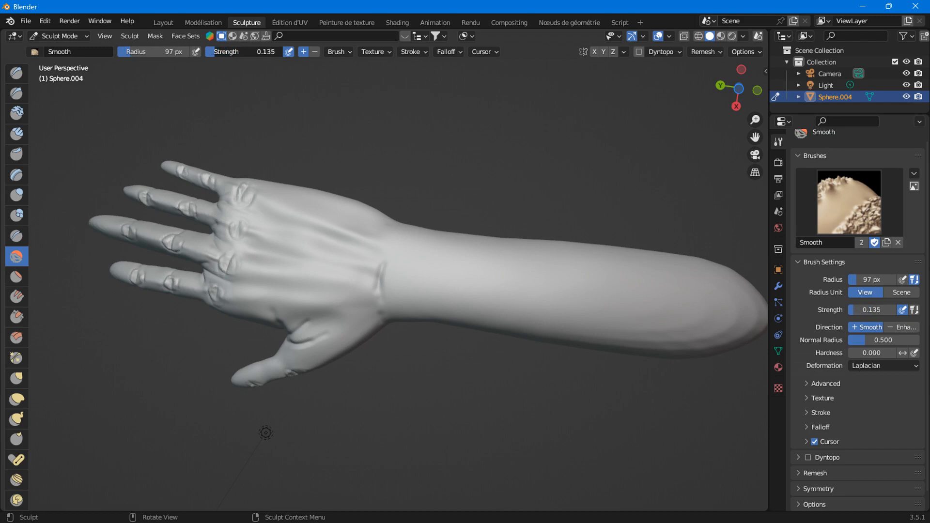
scroll(311, 97, up, 3)
scroll(315, 204, up, 3)
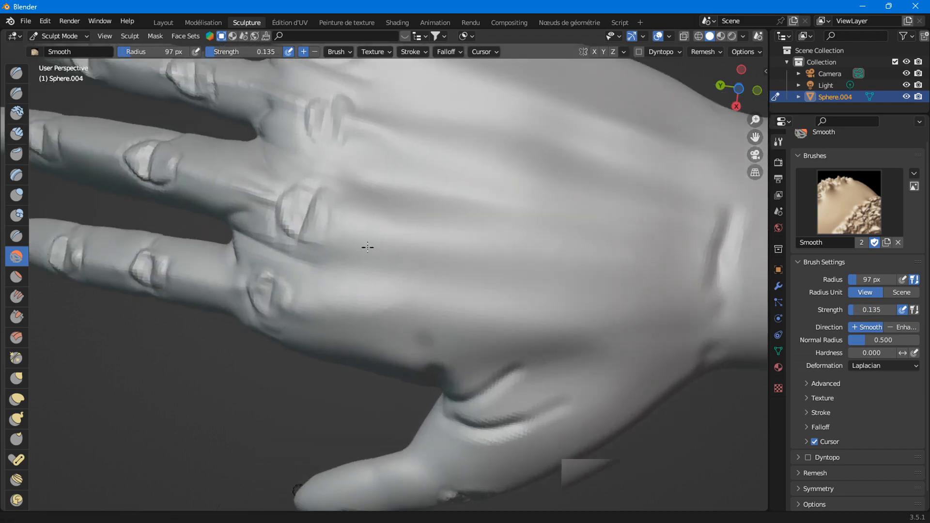
drag(296, 212, 369, 228)
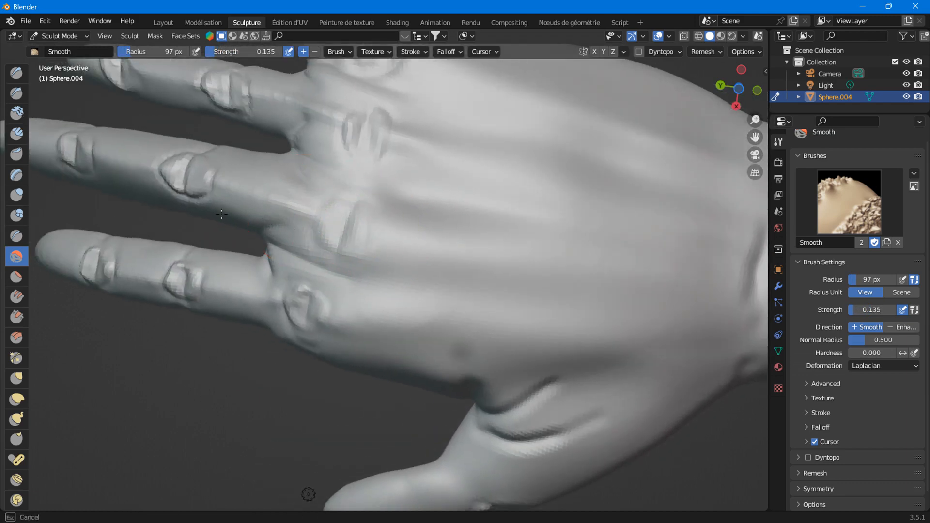
middle_drag(302, 225, 340, 188)
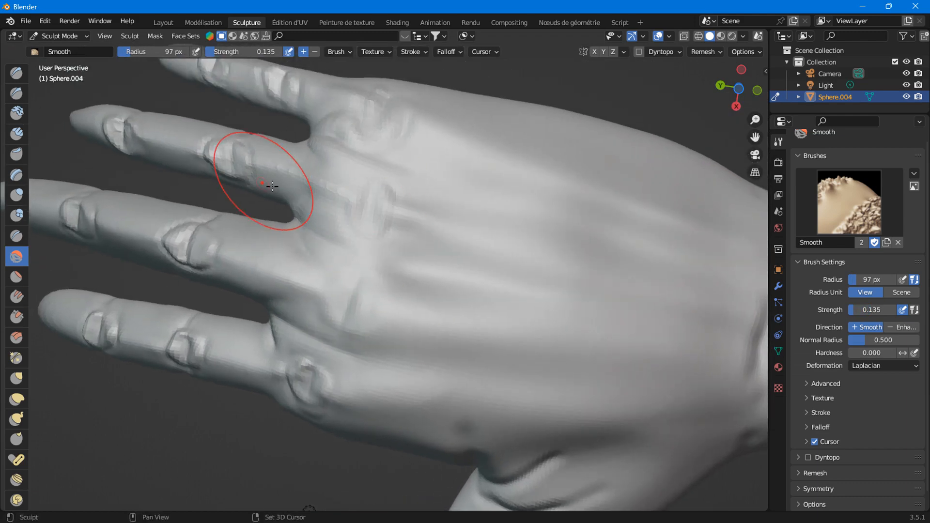
Smooth the joint creases on the backs of the ring, middle and index fingers and the index knuckle
scroll(443, 166, down, 3)
scroll(401, 206, up, 3)
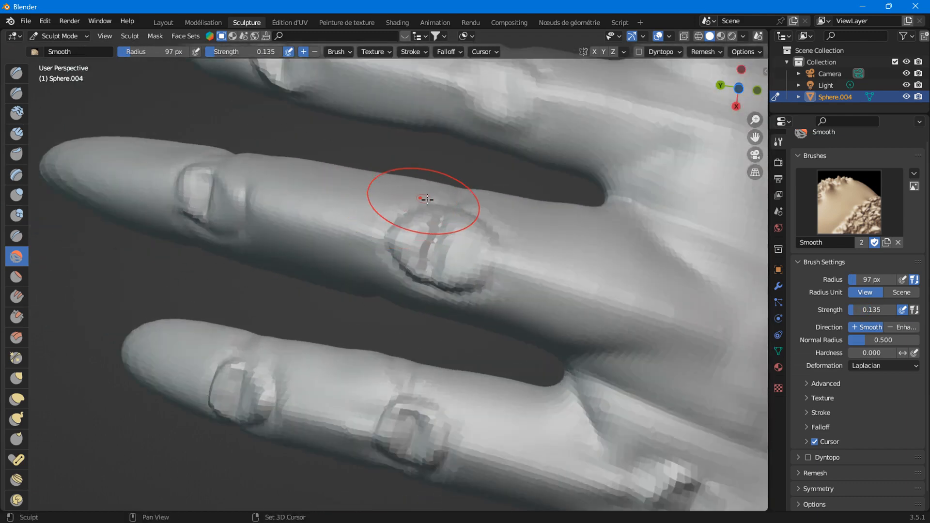
mouse_move(425, 197)
middle_down()
mouse_move(416, 258)
mouse_move(476, 194)
middle_up()
drag(239, 115, 243, 158)
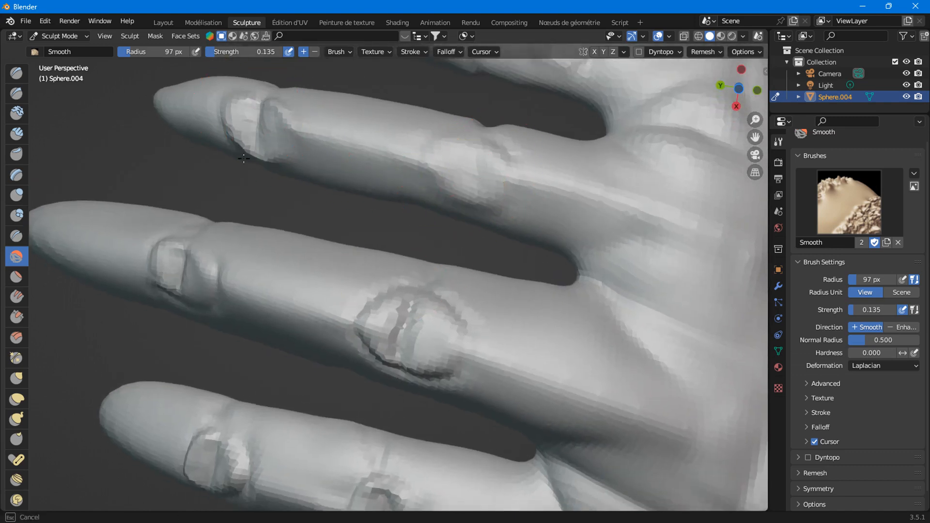
mouse_move(317, 292)
mouse_down()
mouse_move(402, 322)
mouse_move(384, 333)
mouse_up()
middle_drag(385, 332, 415, 218)
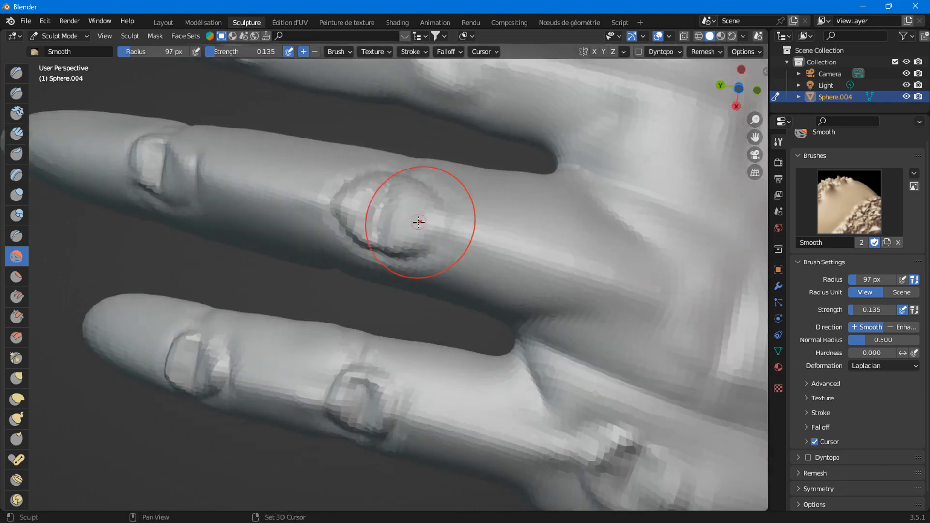
mouse_move(415, 218)
mouse_down()
mouse_move(388, 259)
mouse_move(343, 213)
mouse_up()
drag(223, 195, 238, 198)
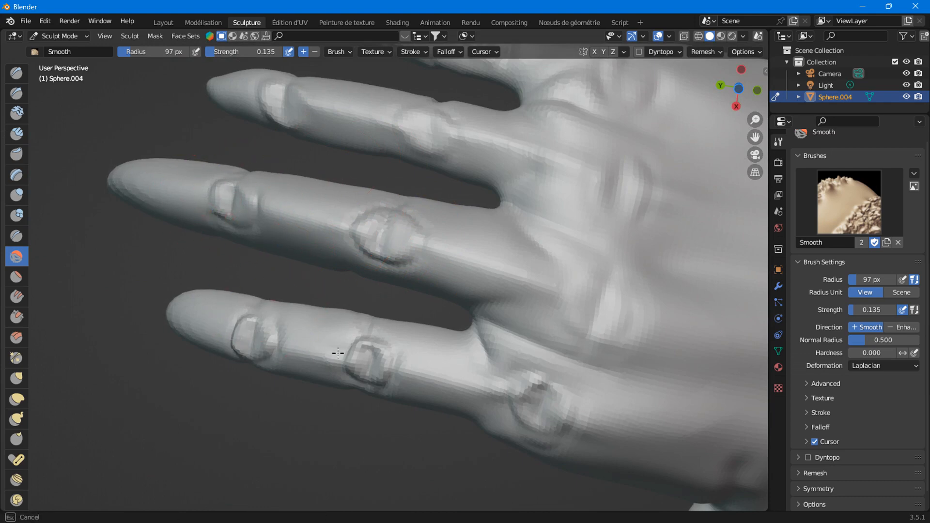
mouse_move(539, 421)
mouse_down()
mouse_move(567, 442)
mouse_move(536, 440)
mouse_up()
Smooth the joint creases along the back of the little finger
scroll(536, 440, down, 5)
middle_drag(380, 405, 329, 369)
scroll(329, 369, up, 3)
mouse_move(363, 373)
mouse_down()
mouse_move(404, 358)
mouse_move(409, 322)
mouse_move(312, 276)
mouse_move(322, 286)
mouse_up()
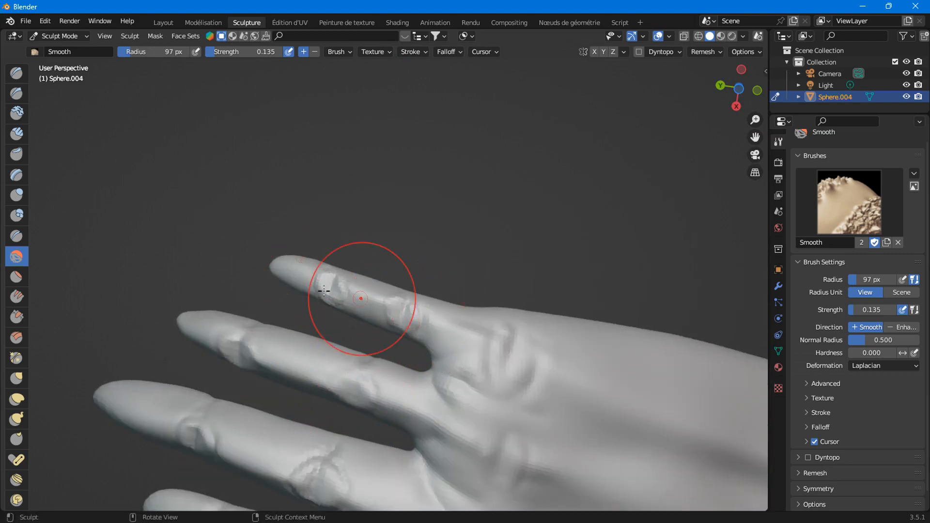
scroll(339, 300, up, 3)
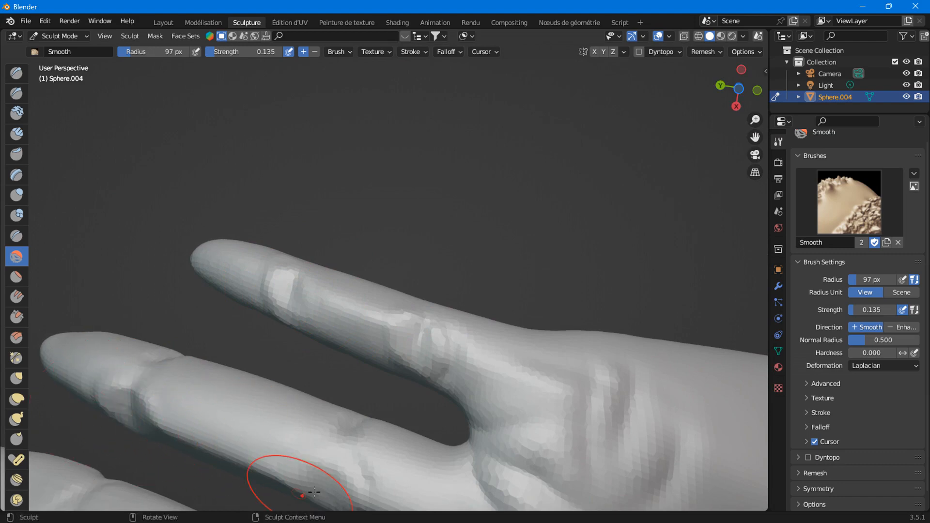
Smooth the row of knuckles across the back of the hand until they blend into the tendons
scroll(388, 393, down, 2)
middle_drag(387, 393, 491, 377)
scroll(385, 338, up, 3)
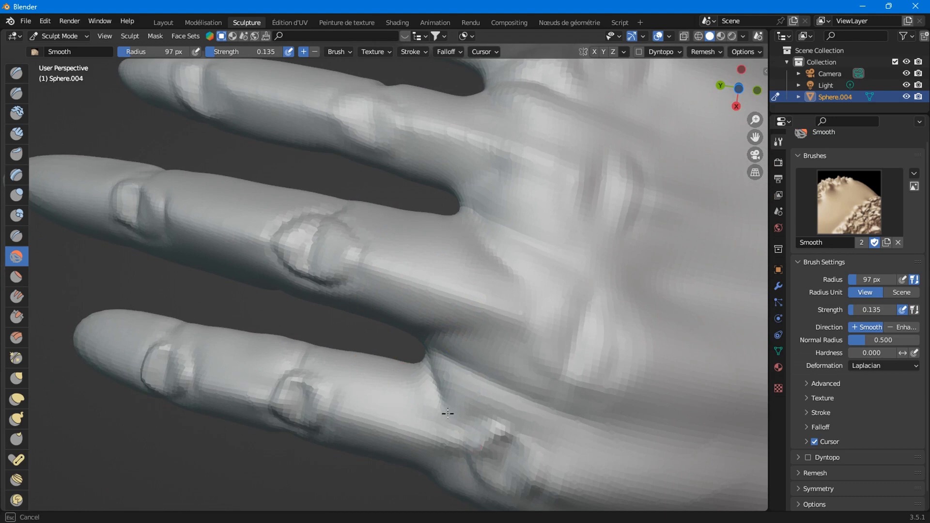
scroll(395, 343, down, 3)
drag(499, 181, 480, 258)
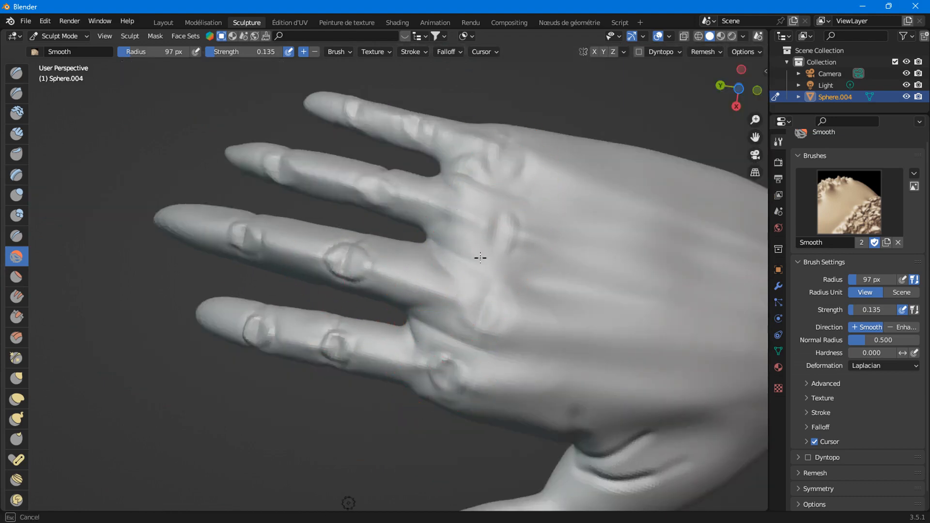
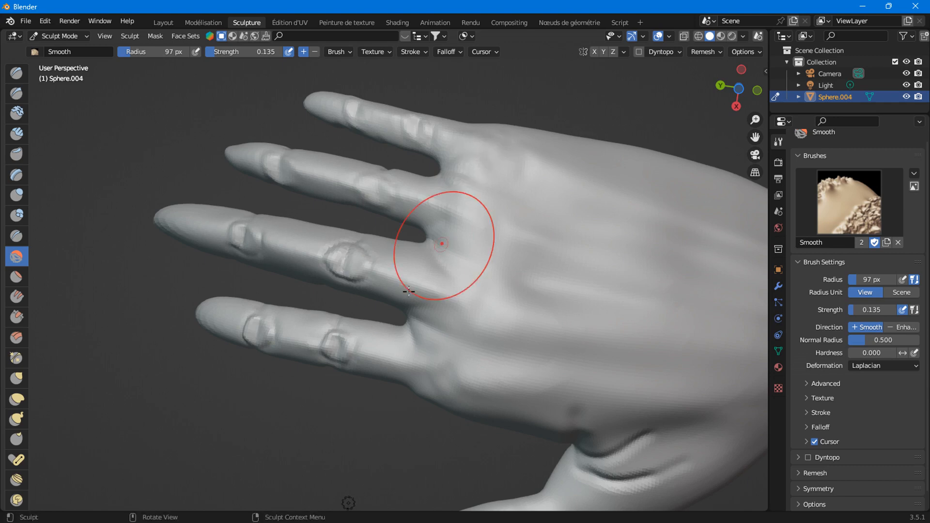
Soften the remaining joint outlines on the backs of the middle and index fingers
ctrl+middle_drag(446, 245, 286, 270)
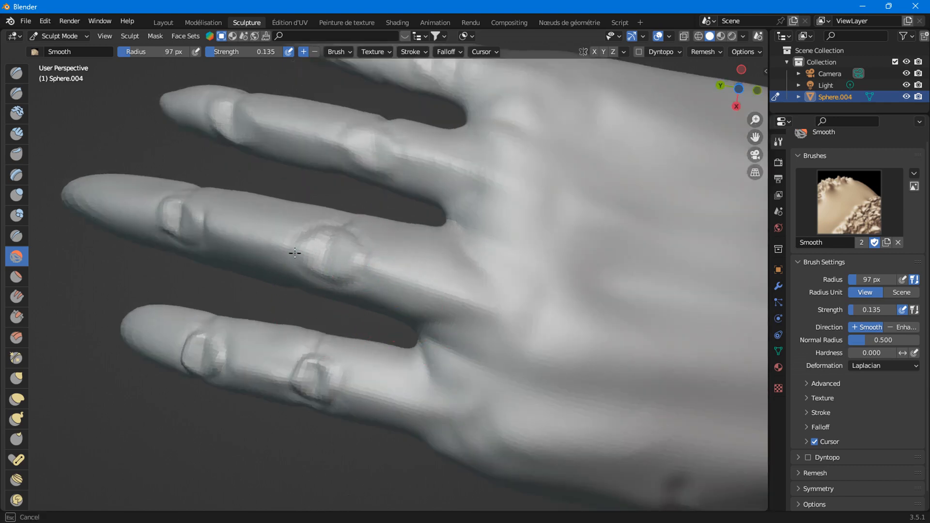
drag(179, 245, 180, 238)
drag(207, 359, 209, 354)
scroll(377, 318, down, 7)
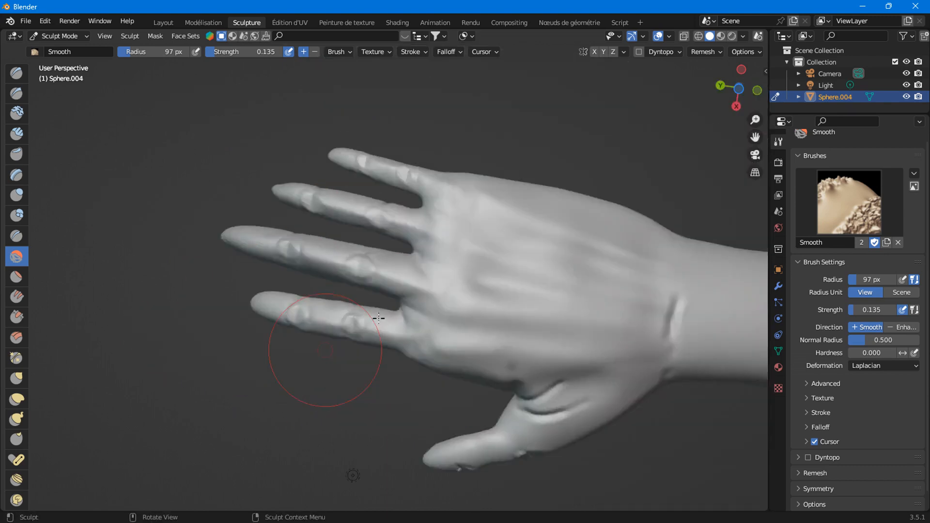
Smooth the joint creases on the palm side of the fingers
mouse_move(477, 274)
middle_down()
mouse_move(473, 397)
mouse_move(343, 422)
middle_up()
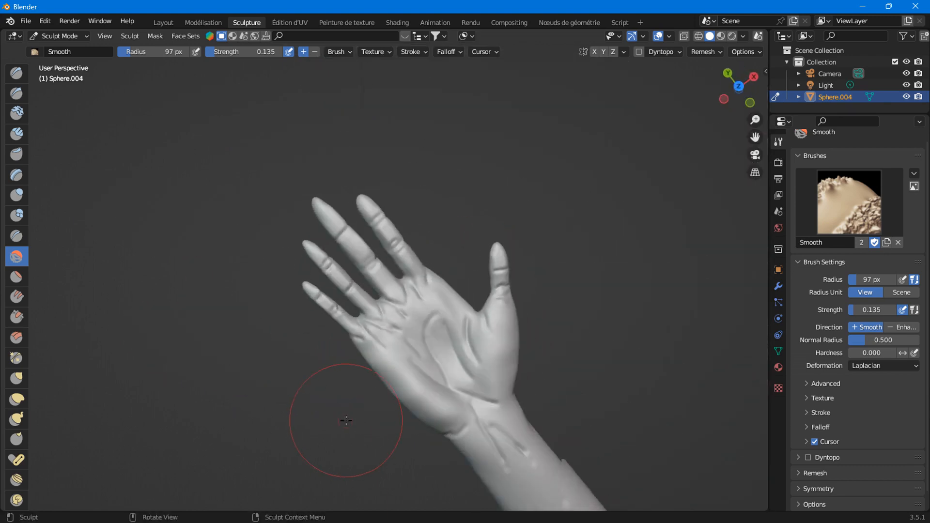
scroll(339, 402, up, 5)
drag(332, 384, 309, 346)
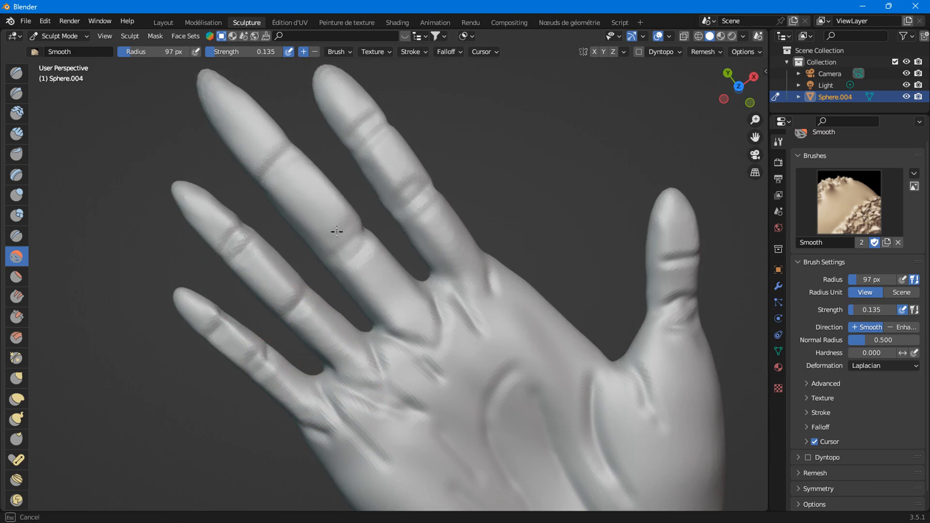
middle_drag(337, 231, 413, 272)
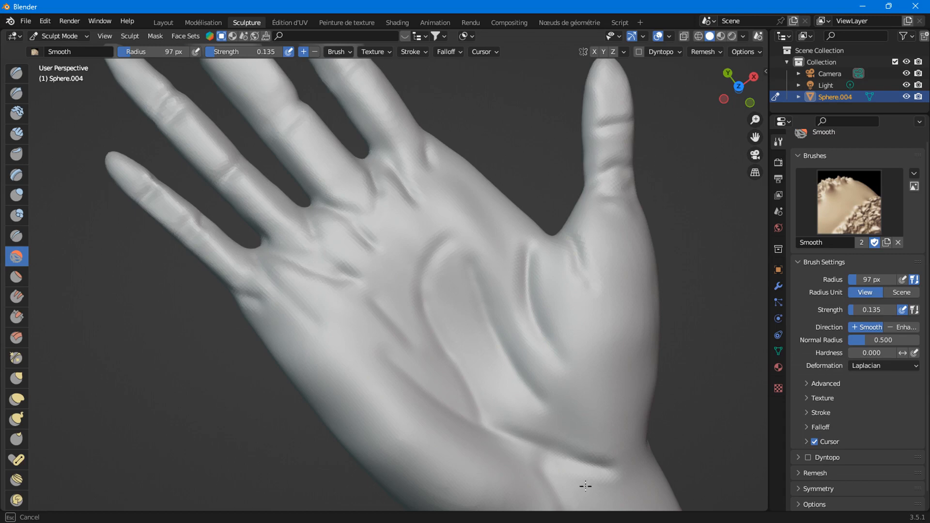
Smooth the creases at the base of the palm and along the little-finger side of the wrist
drag(586, 486, 579, 467)
mouse_move(564, 363)
ctrl+middle_down()
mouse_move(547, 453)
mouse_move(461, 383)
ctrl+middle_up()
mouse_move(567, 384)
ctrl+middle_down()
mouse_move(592, 467)
mouse_move(532, 391)
ctrl+middle_up()
drag(367, 329, 377, 367)
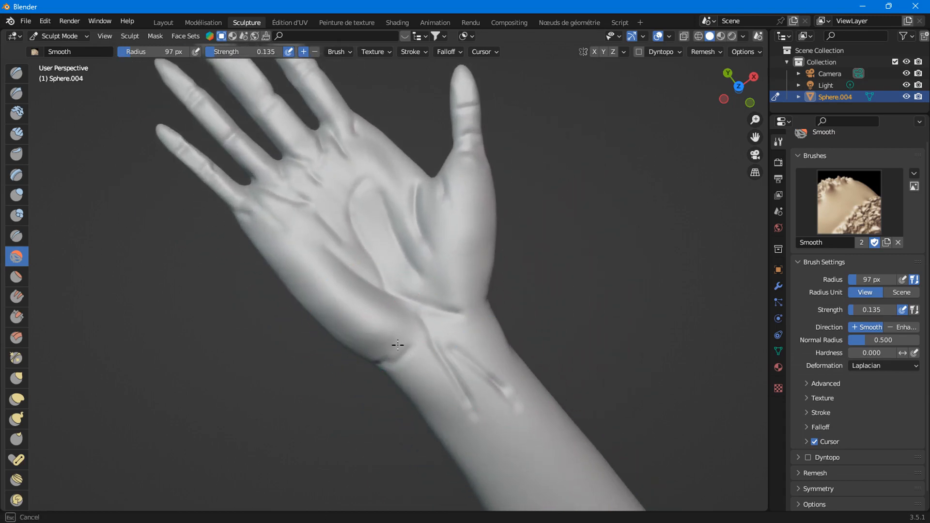
Set the Smooth brush strength to 0.320 and smooth away the palm creases just below the fingers
mouse_move(468, 446)
middle_down()
mouse_move(384, 269)
mouse_move(350, 304)
middle_up()
mouse_move(356, 242)
ctrl+middle_down()
mouse_move(371, 292)
mouse_move(340, 336)
ctrl+middle_up()
ctrl+middle_drag(364, 306, 421, 212)
shift+middle_drag(366, 133, 305, 264)
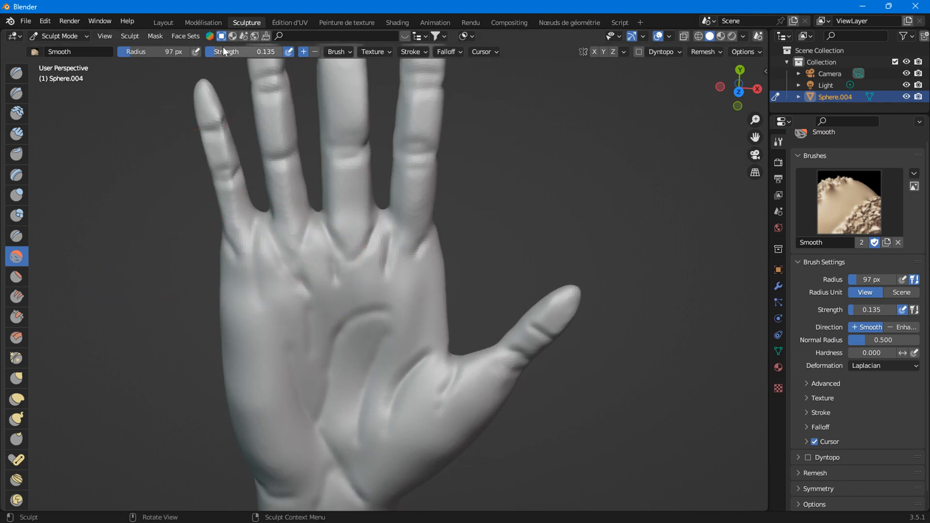
key(shift+f)
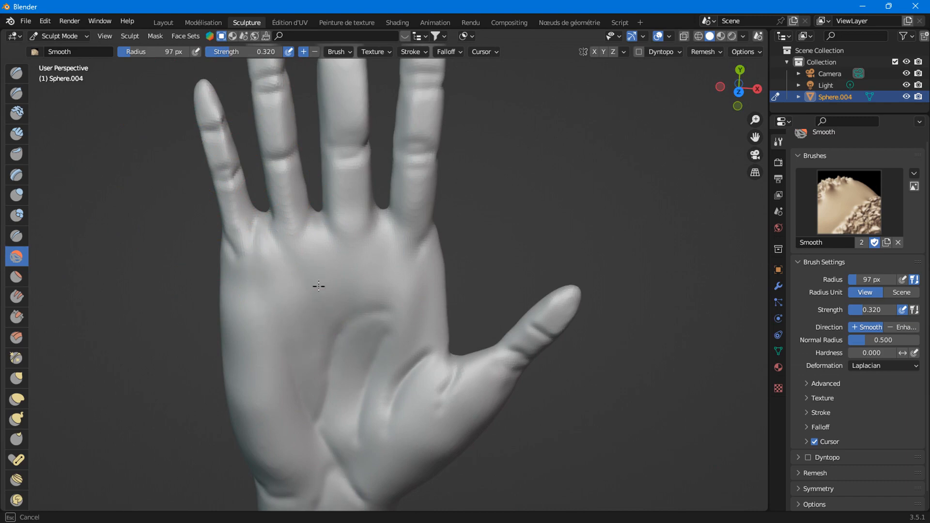
drag(319, 286, 312, 296)
scroll(290, 268, up, 2)
shift+middle_drag(280, 264, 330, 365)
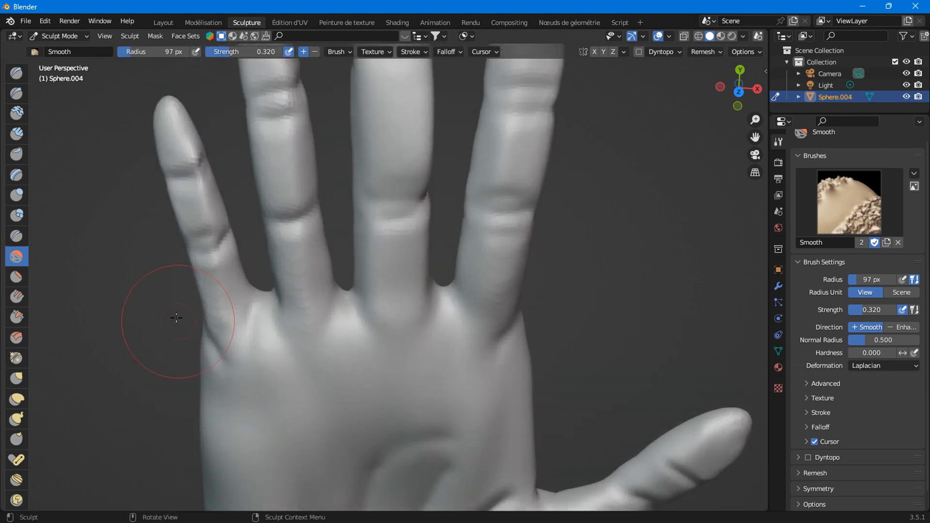
Reshape the web between the ring and middle fingers with the Elastic Deform brush, widening the gap at their bases
middle_drag(228, 319, 286, 235)
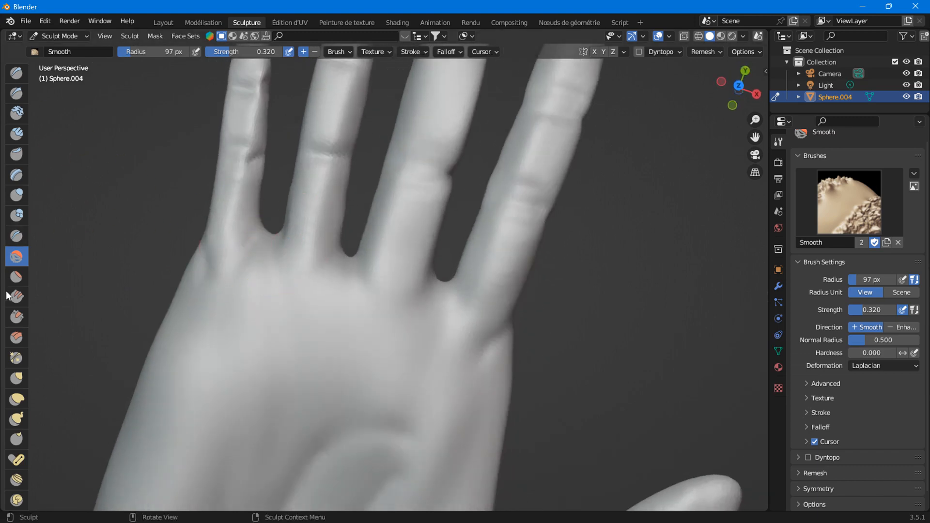
click(16, 379)
click(16, 399)
scroll(282, 276, up, 3)
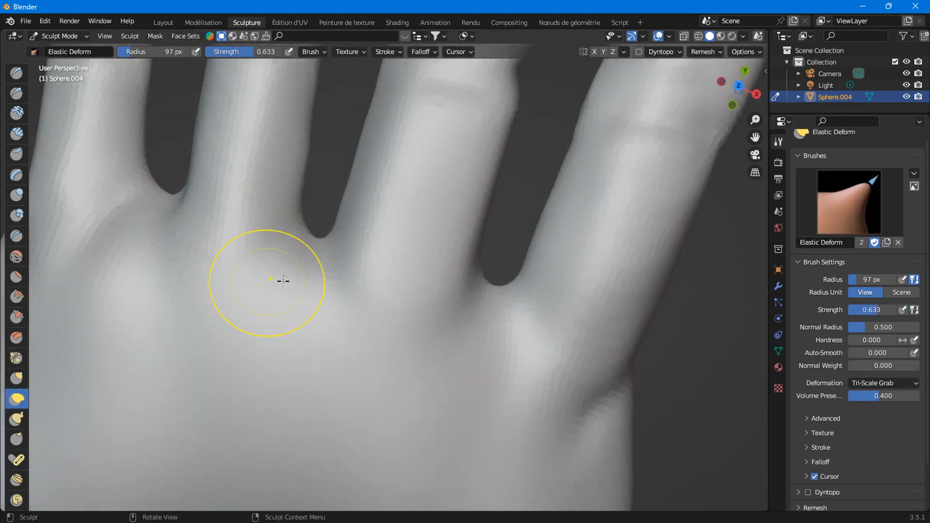
mouse_move(264, 242)
mouse_down()
mouse_move(297, 212)
mouse_move(288, 286)
mouse_up()
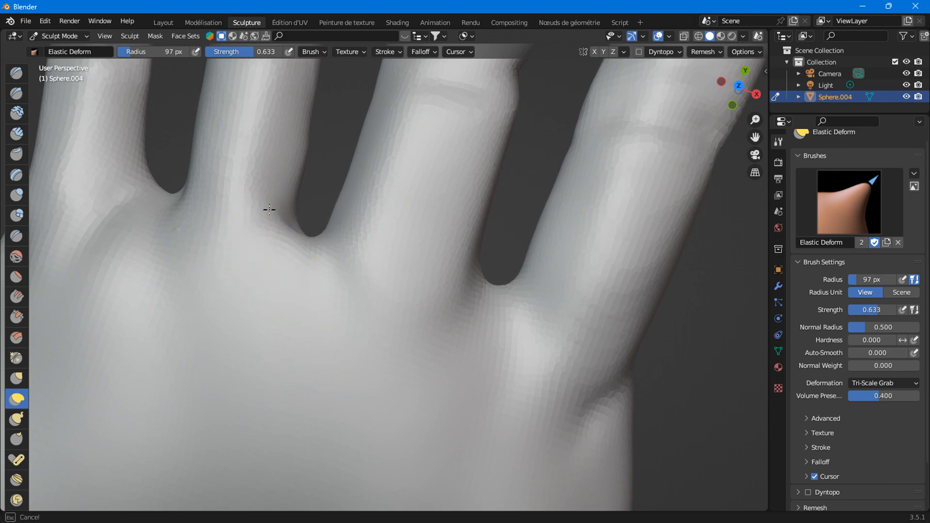
drag(269, 209, 333, 224)
drag(288, 249, 289, 251)
mouse_move(299, 219)
mouse_down()
mouse_move(296, 251)
mouse_move(296, 243)
mouse_up()
drag(327, 223, 312, 249)
scroll(291, 248, down, 5)
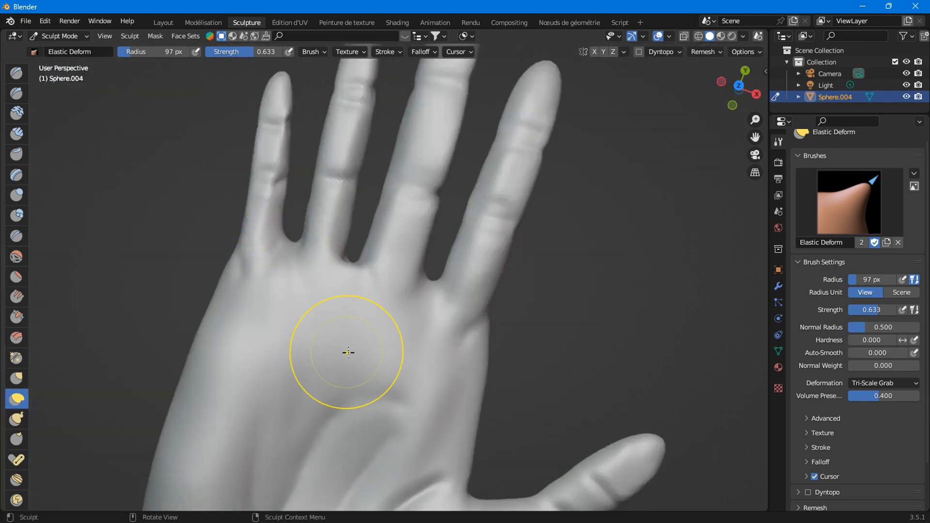
scroll(394, 312, up, 5)
scroll(334, 274, down, 5)
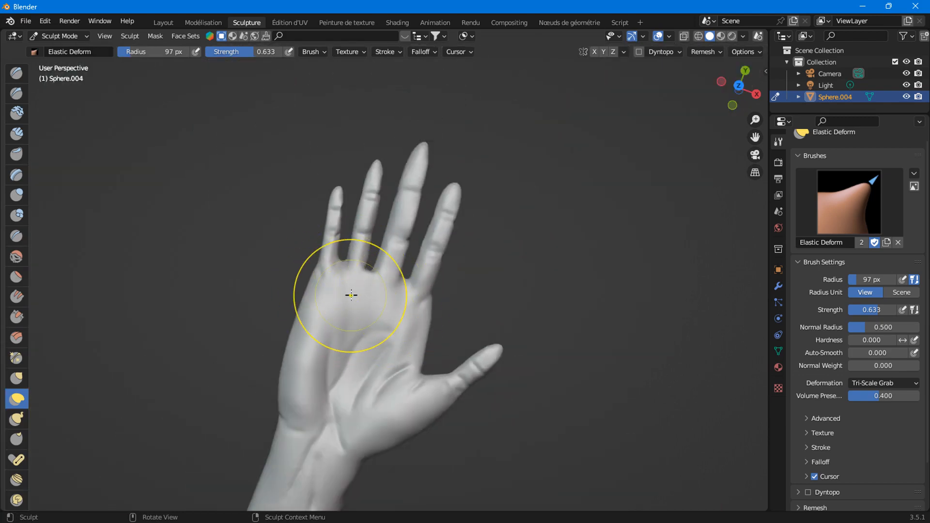
Deepen and round the web between the middle and index fingers with the Elastic Deform brush
scroll(349, 290, up, 5)
mouse_move(332, 274)
mouse_down()
mouse_move(326, 343)
mouse_move(310, 373)
mouse_move(326, 291)
mouse_move(348, 329)
mouse_move(387, 307)
mouse_move(363, 332)
mouse_up()
scroll(329, 383, down, 4)
scroll(363, 333, up, 4)
mouse_move(353, 447)
mouse_down()
mouse_move(333, 363)
mouse_move(408, 392)
mouse_move(297, 368)
mouse_move(379, 380)
mouse_up()
scroll(379, 380, up, 3)
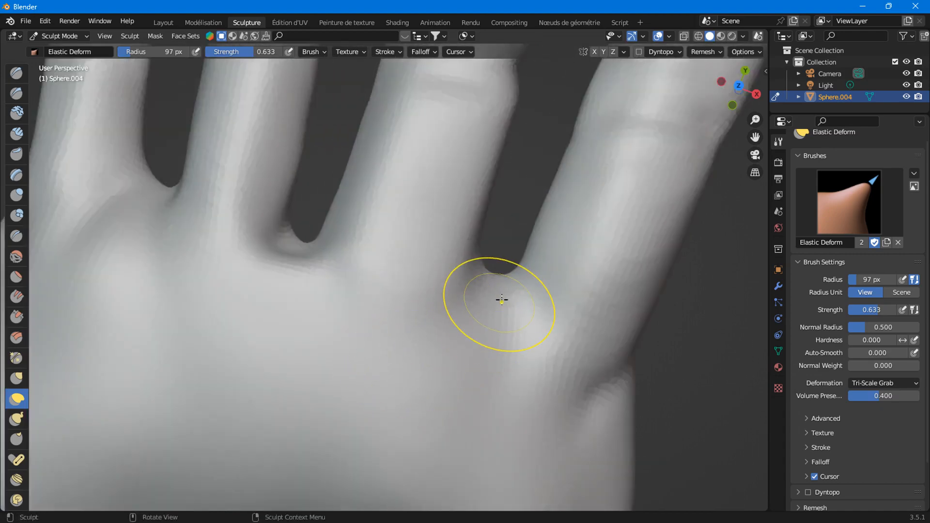
mouse_move(499, 297)
mouse_down()
mouse_move(485, 380)
mouse_move(481, 276)
mouse_move(509, 311)
mouse_move(481, 346)
mouse_up()
mouse_move(472, 310)
mouse_down()
mouse_move(544, 307)
mouse_move(505, 316)
mouse_up()
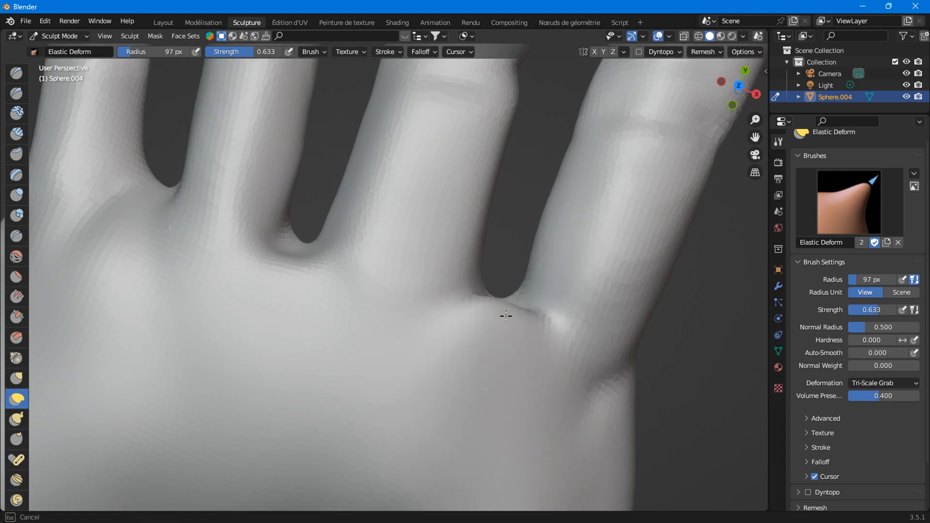
scroll(426, 364, down, 4)
scroll(249, 265, up, 4)
scroll(343, 260, up, 3)
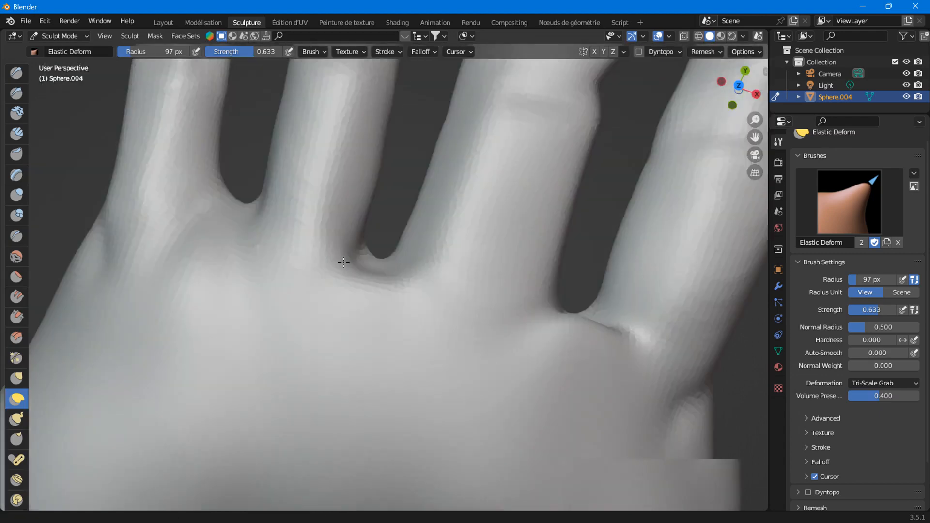
Reshape the web between the little and ring fingers with Elastic Deform to even out the gap at their bases
scroll(328, 322, down, 4)
drag(337, 222, 401, 288)
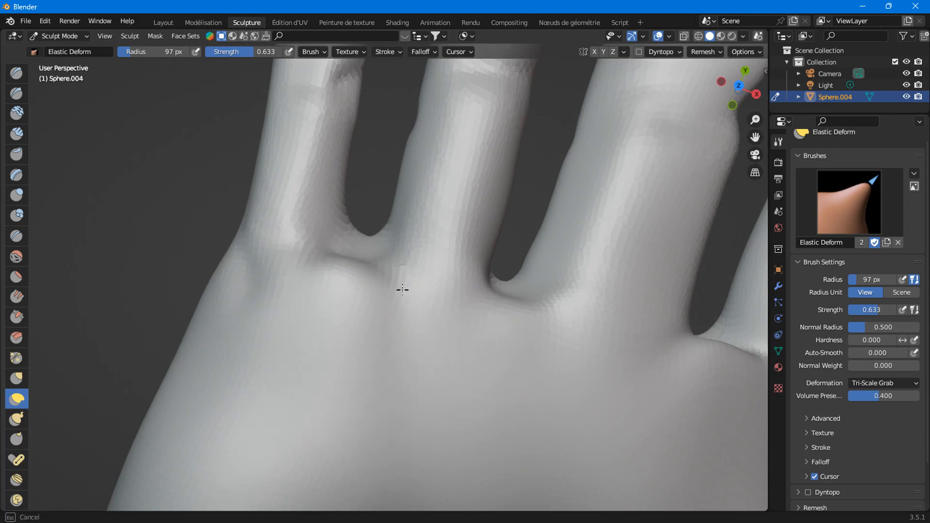
scroll(345, 252, up, 4)
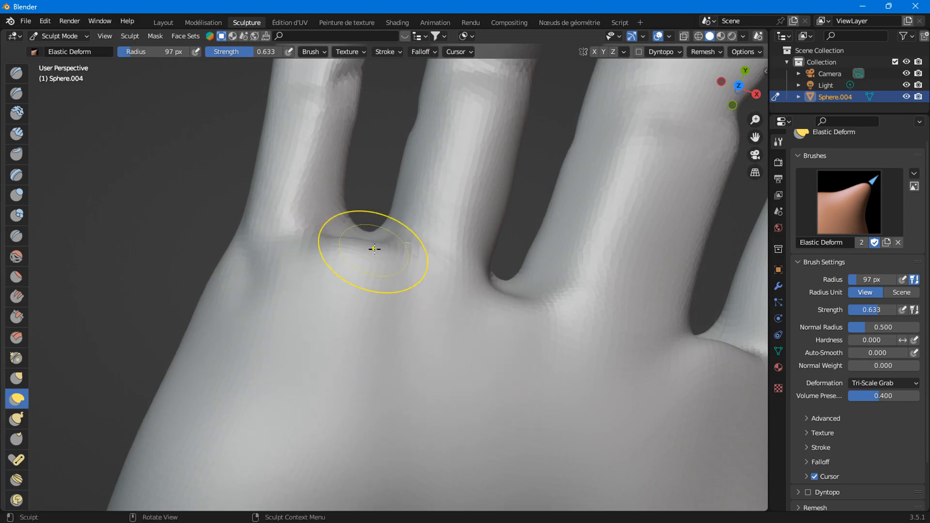
scroll(358, 273, down, 4)
scroll(438, 374, down, 2)
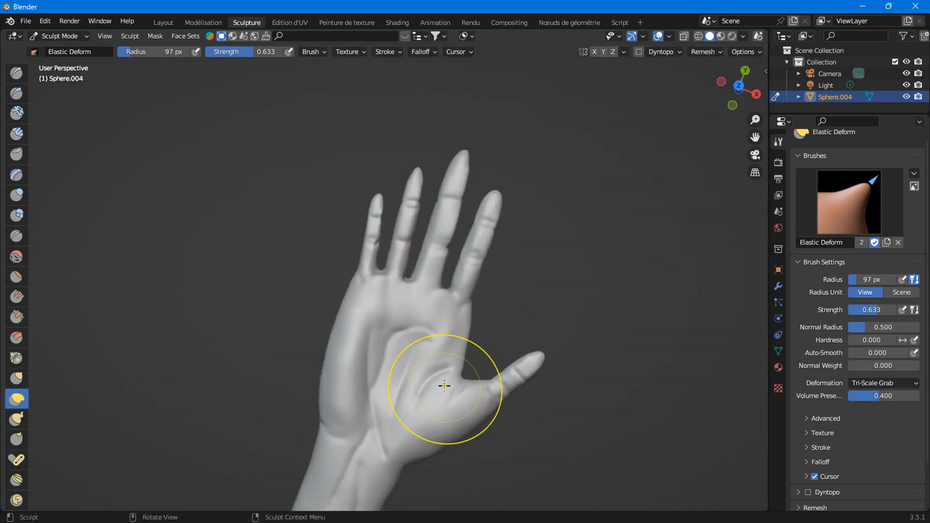
Adjust the contour of the palm's outer edge just below the index finger
scroll(387, 378, up, 5)
scroll(472, 253, down, 4)
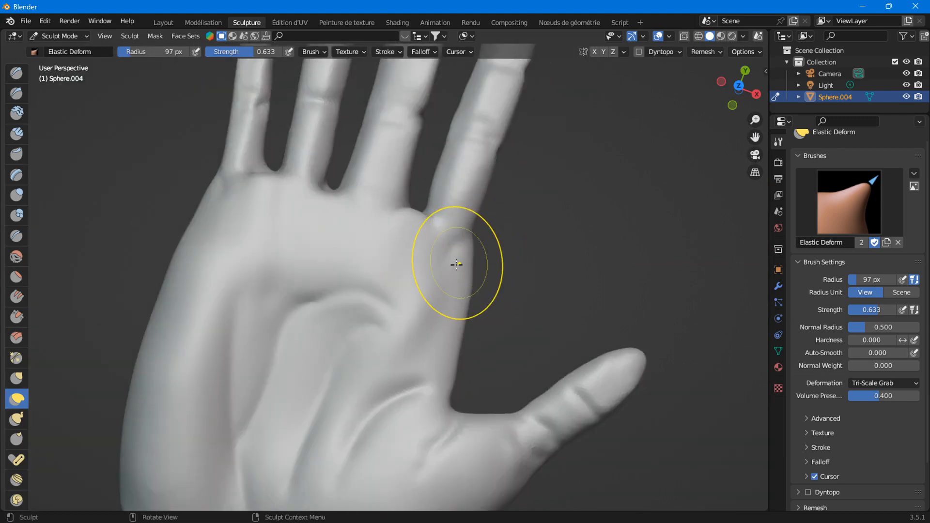
drag(457, 264, 470, 260)
drag(464, 292, 445, 291)
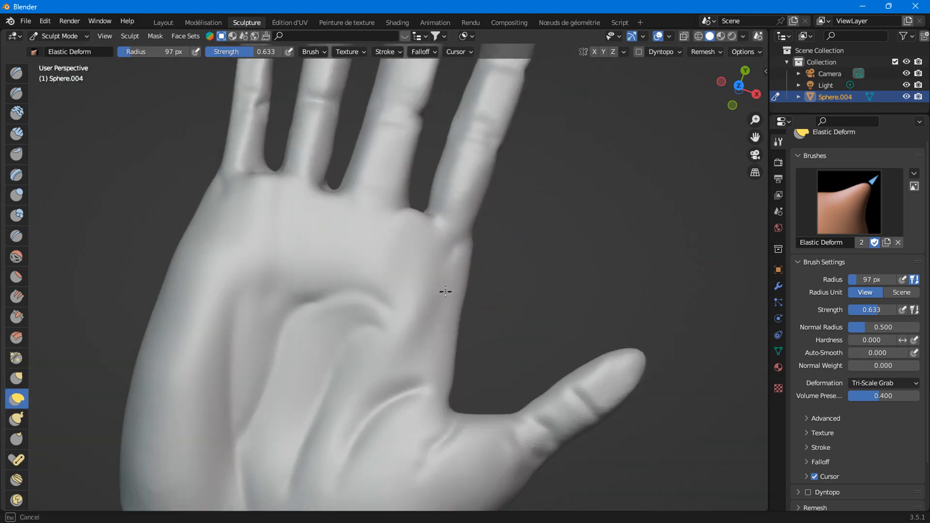
Reshape the thumb web and the adjoining palm edge on the index-finger side with Elastic Deform
middle_drag(443, 410, 344, 313)
scroll(344, 313, up, 5)
scroll(344, 313, down, 4)
drag(322, 224, 363, 176)
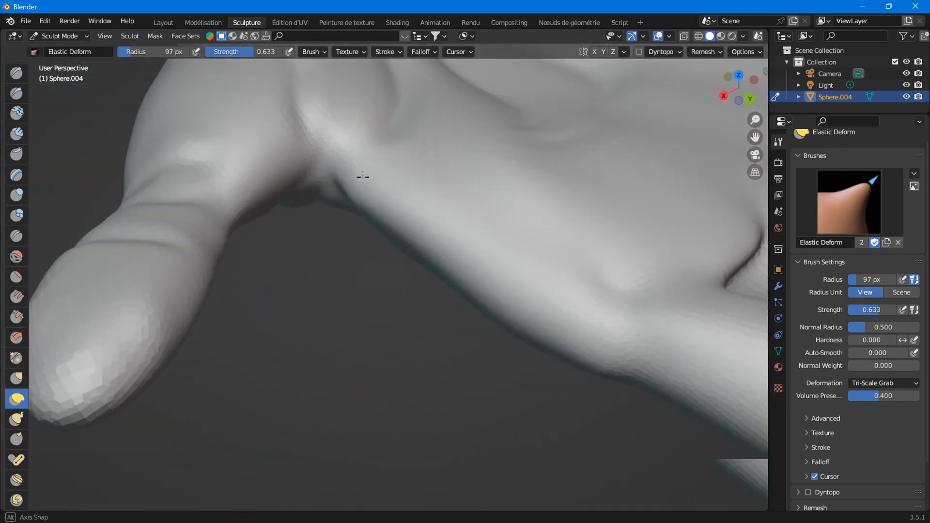
middle_drag(363, 177, 332, 245)
scroll(333, 245, up, 5)
drag(289, 256, 404, 155)
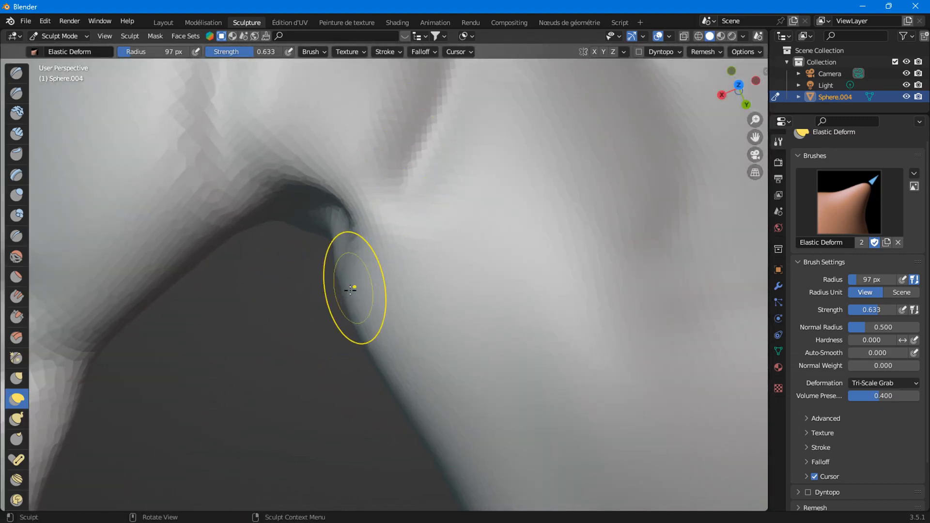
drag(350, 290, 433, 264)
drag(488, 327, 479, 339)
scroll(467, 363, down, 4)
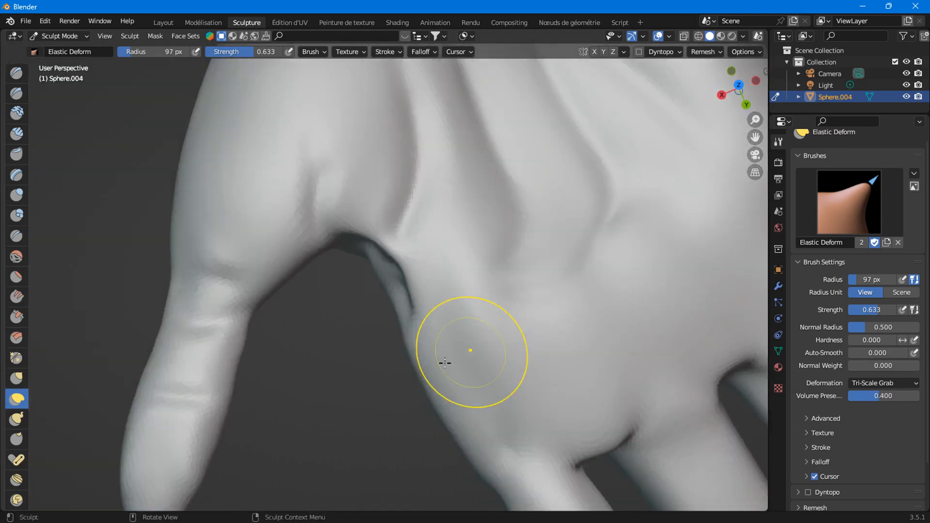
Pull the skin of the thumb web down over the hollow where it meets the index-finger side of the hand
middle_drag(467, 363, 405, 390)
scroll(363, 249, up, 5)
scroll(347, 122, down, 3)
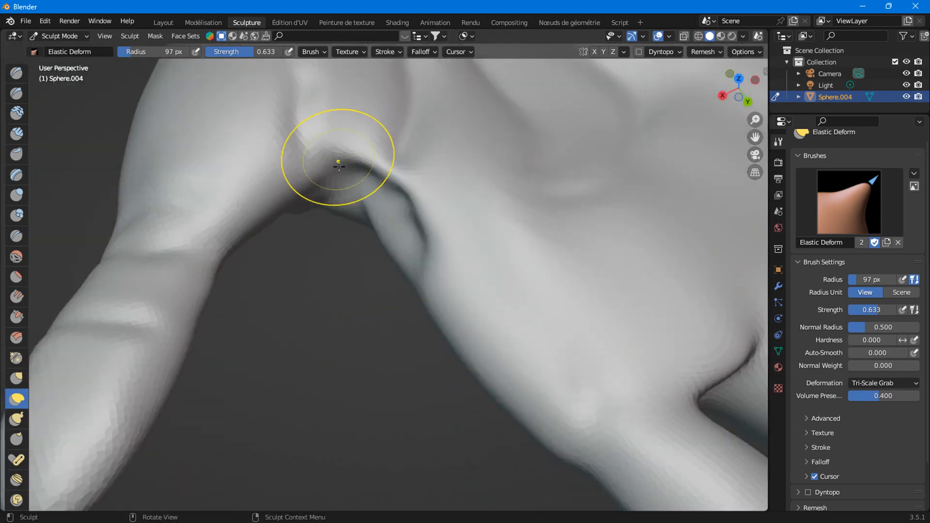
mouse_move(338, 160)
mouse_down()
mouse_move(311, 218)
mouse_move(366, 240)
mouse_up()
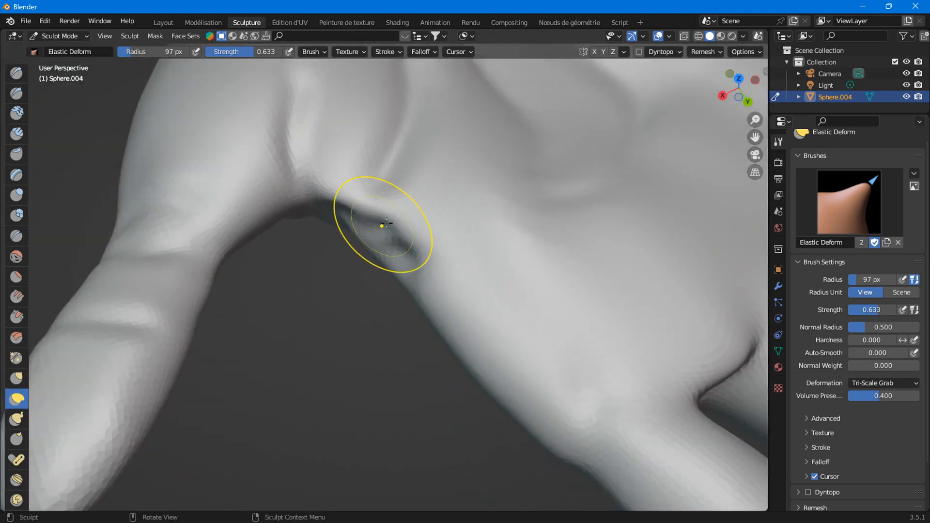
middle_drag(386, 223, 396, 328)
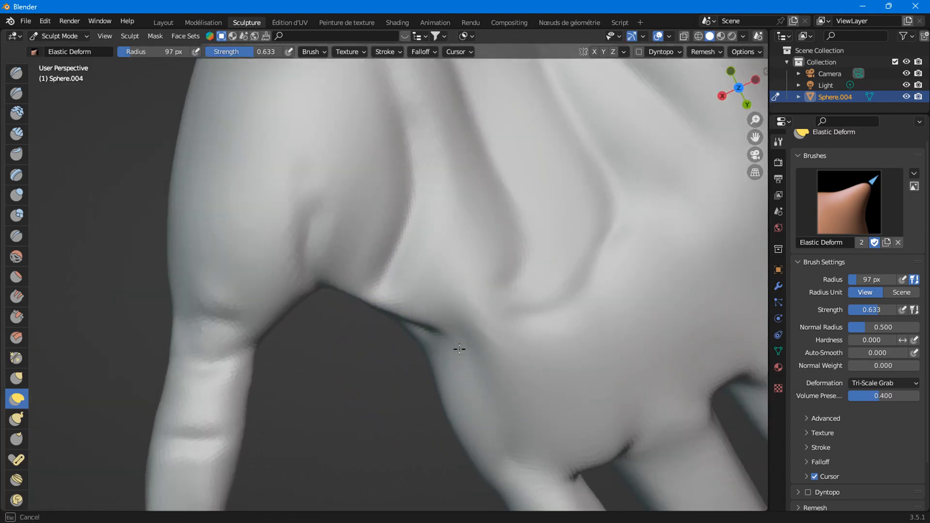
Refine the hand's edge between the thumb web and the index knuckle, working from the back of the hand
scroll(401, 356, down, 3)
mouse_move(401, 356)
middle_down()
mouse_move(455, 270)
mouse_move(378, 290)
mouse_move(442, 289)
mouse_move(430, 338)
mouse_move(431, 307)
middle_up()
mouse_move(432, 307)
mouse_down()
mouse_move(475, 432)
mouse_move(535, 438)
mouse_up()
scroll(455, 375, down, 3)
scroll(437, 345, up, 4)
mouse_move(536, 438)
middle_down()
mouse_move(554, 318)
mouse_move(609, 310)
mouse_move(638, 258)
middle_up()
middle_drag(582, 164, 602, 233)
scroll(271, 228, down, 4)
mouse_move(267, 228)
middle_down()
mouse_move(332, 230)
mouse_move(383, 267)
mouse_move(407, 181)
mouse_move(403, 197)
middle_up()
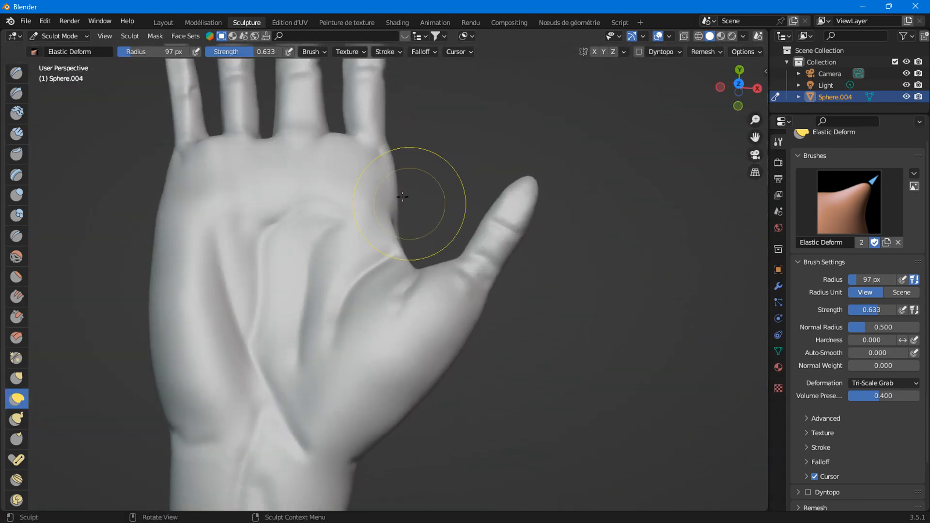
Reshape the outer contour of the index finger's base where it joins the palm
scroll(382, 193, down, 6)
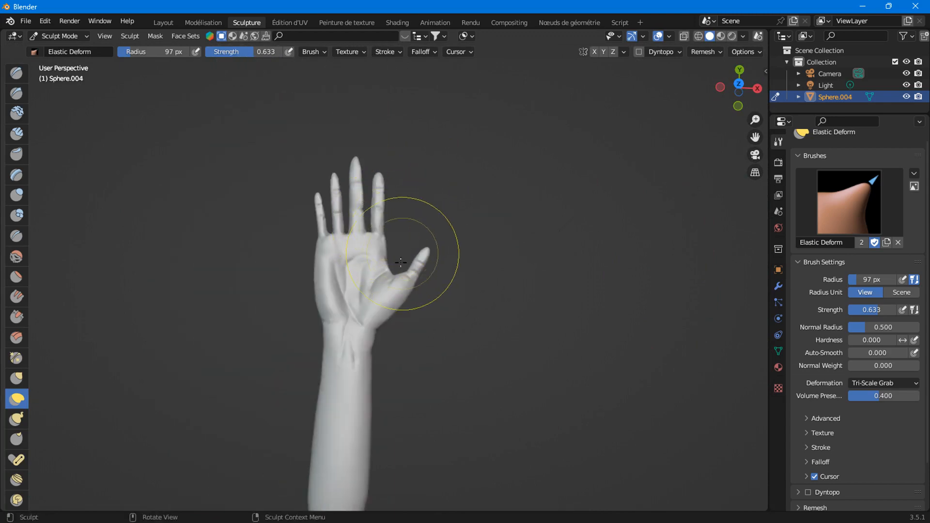
scroll(385, 281, up, 5)
scroll(410, 247, up, 4)
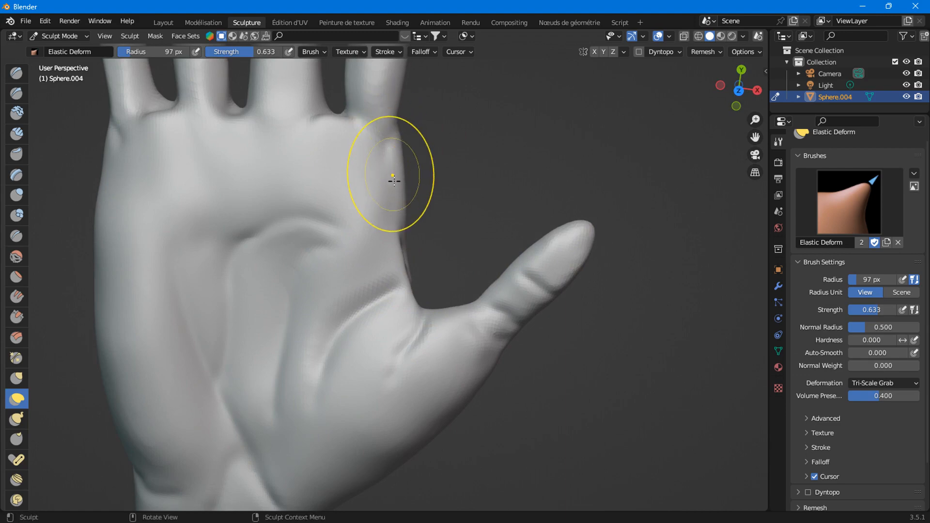
drag(401, 129, 416, 123)
scroll(392, 156, down, 2)
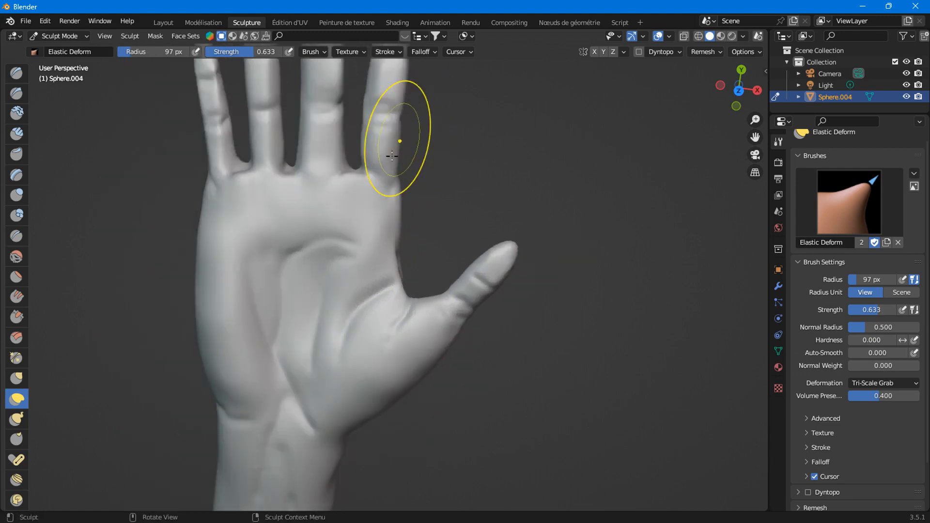
drag(396, 169, 388, 188)
drag(395, 192, 389, 170)
scroll(390, 169, down, 4)
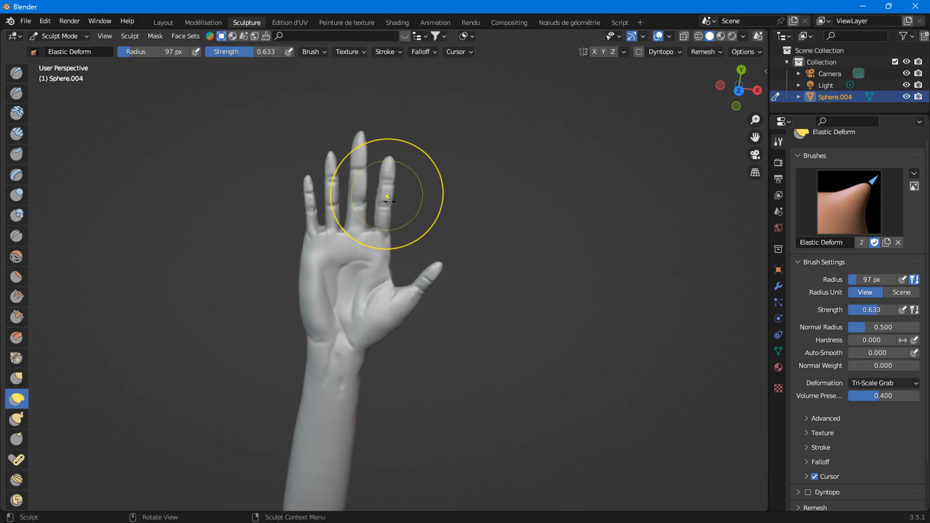
Check the back of the hand, then switch to the Layout workspace and view the whole hand and forearm
scroll(350, 296, up, 4)
scroll(372, 256, down, 4)
middle_drag(349, 246, 266, 488)
scroll(361, 324, up, 5)
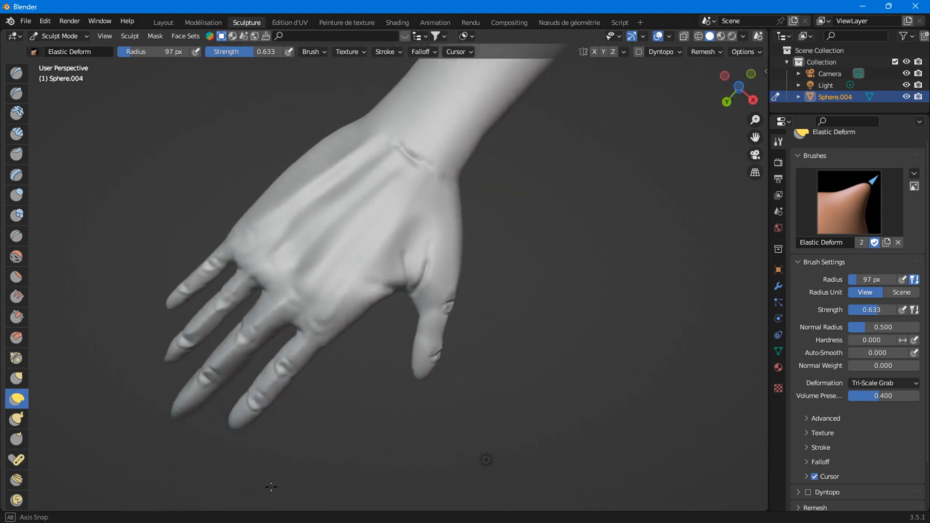
click(164, 23)
middle_drag(472, 227, 357, 300)
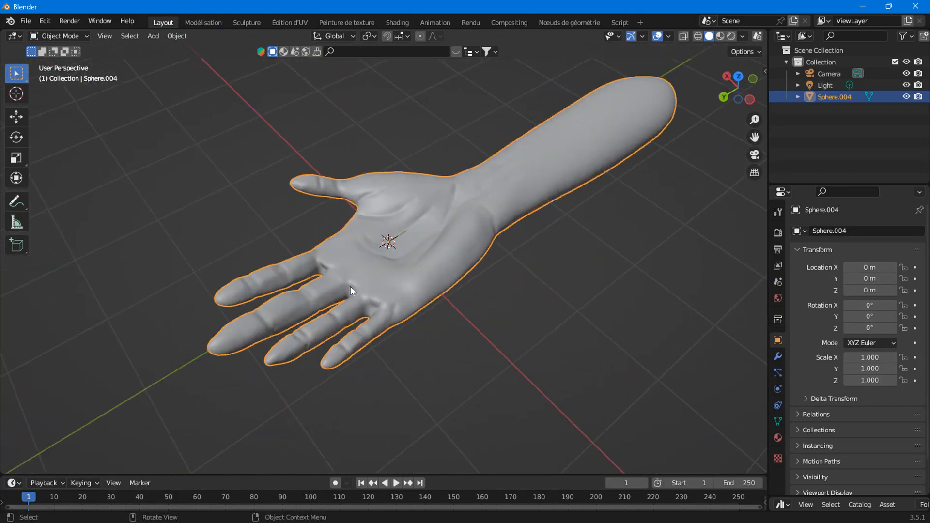